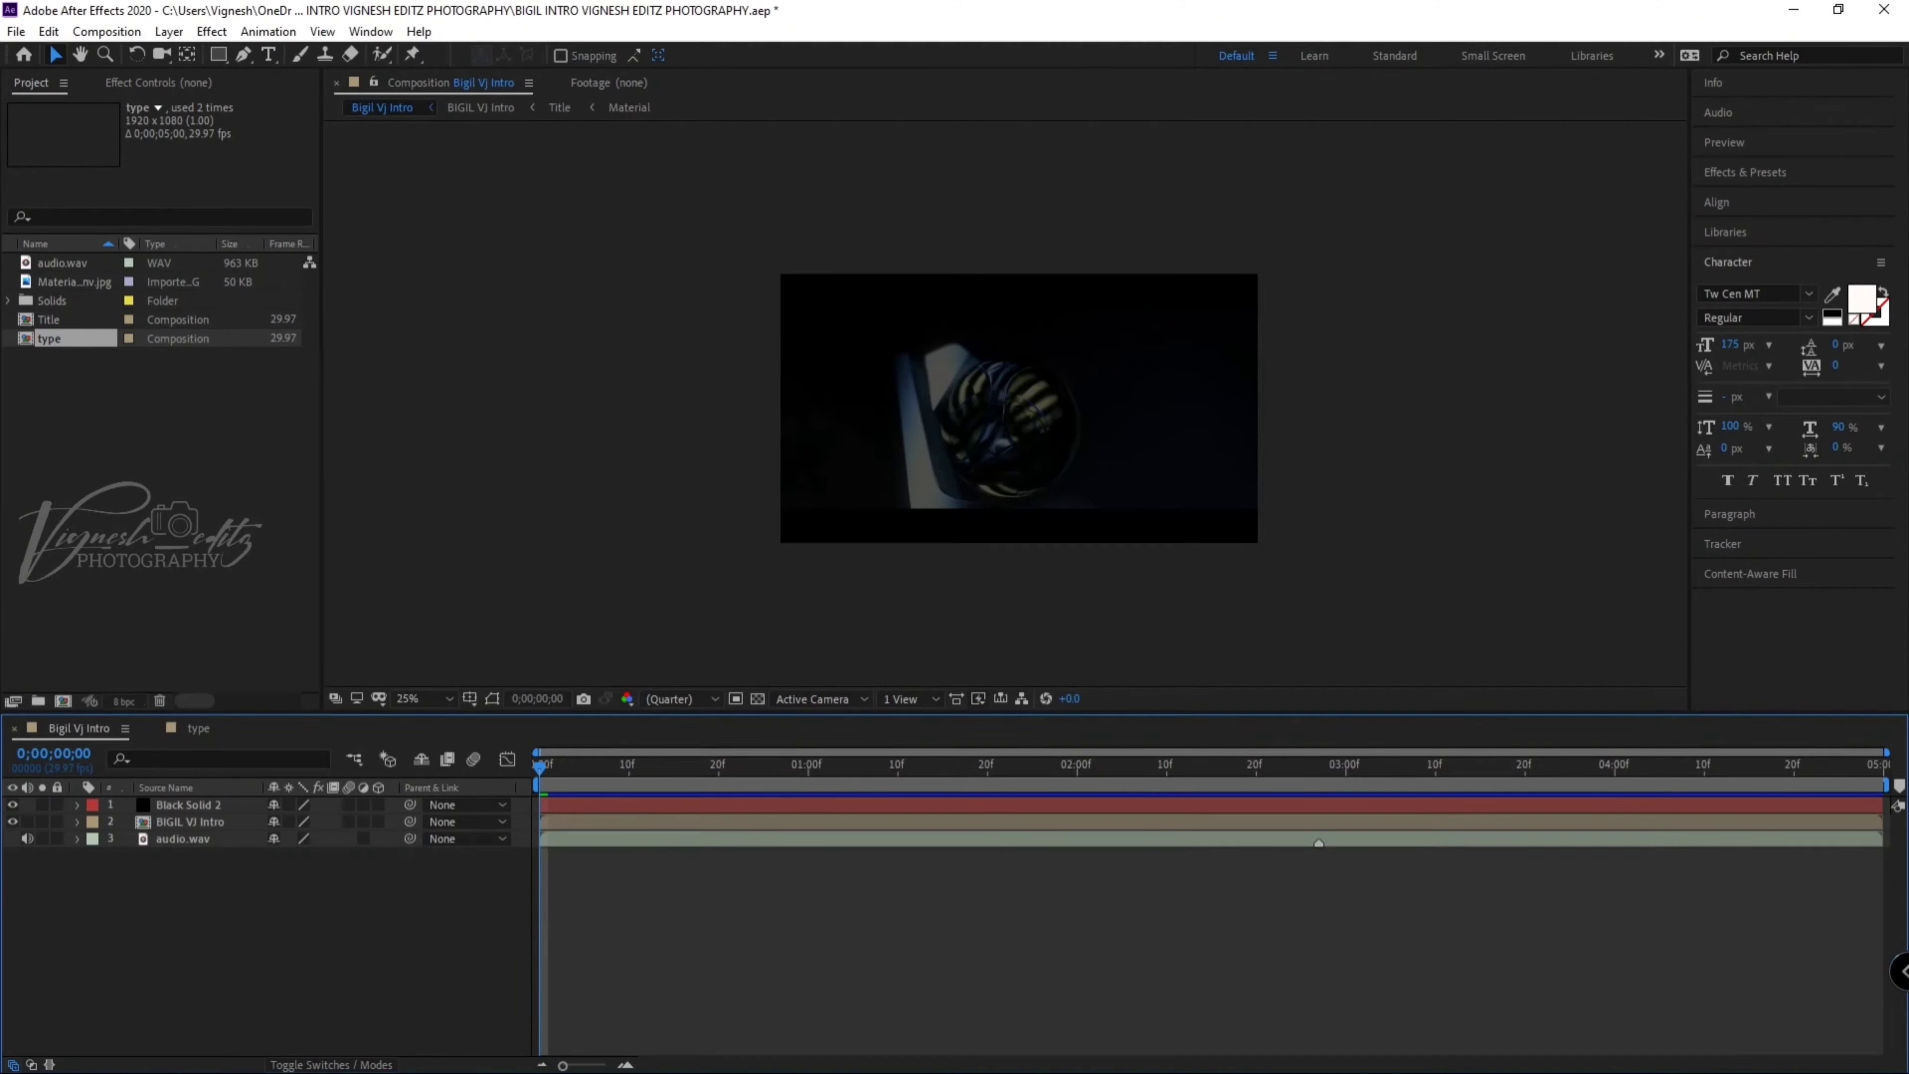
# Preview the intro, set viewer magnification to Fit, and disable viewer refreshing with Caps Lock
pyautogui.press('space')
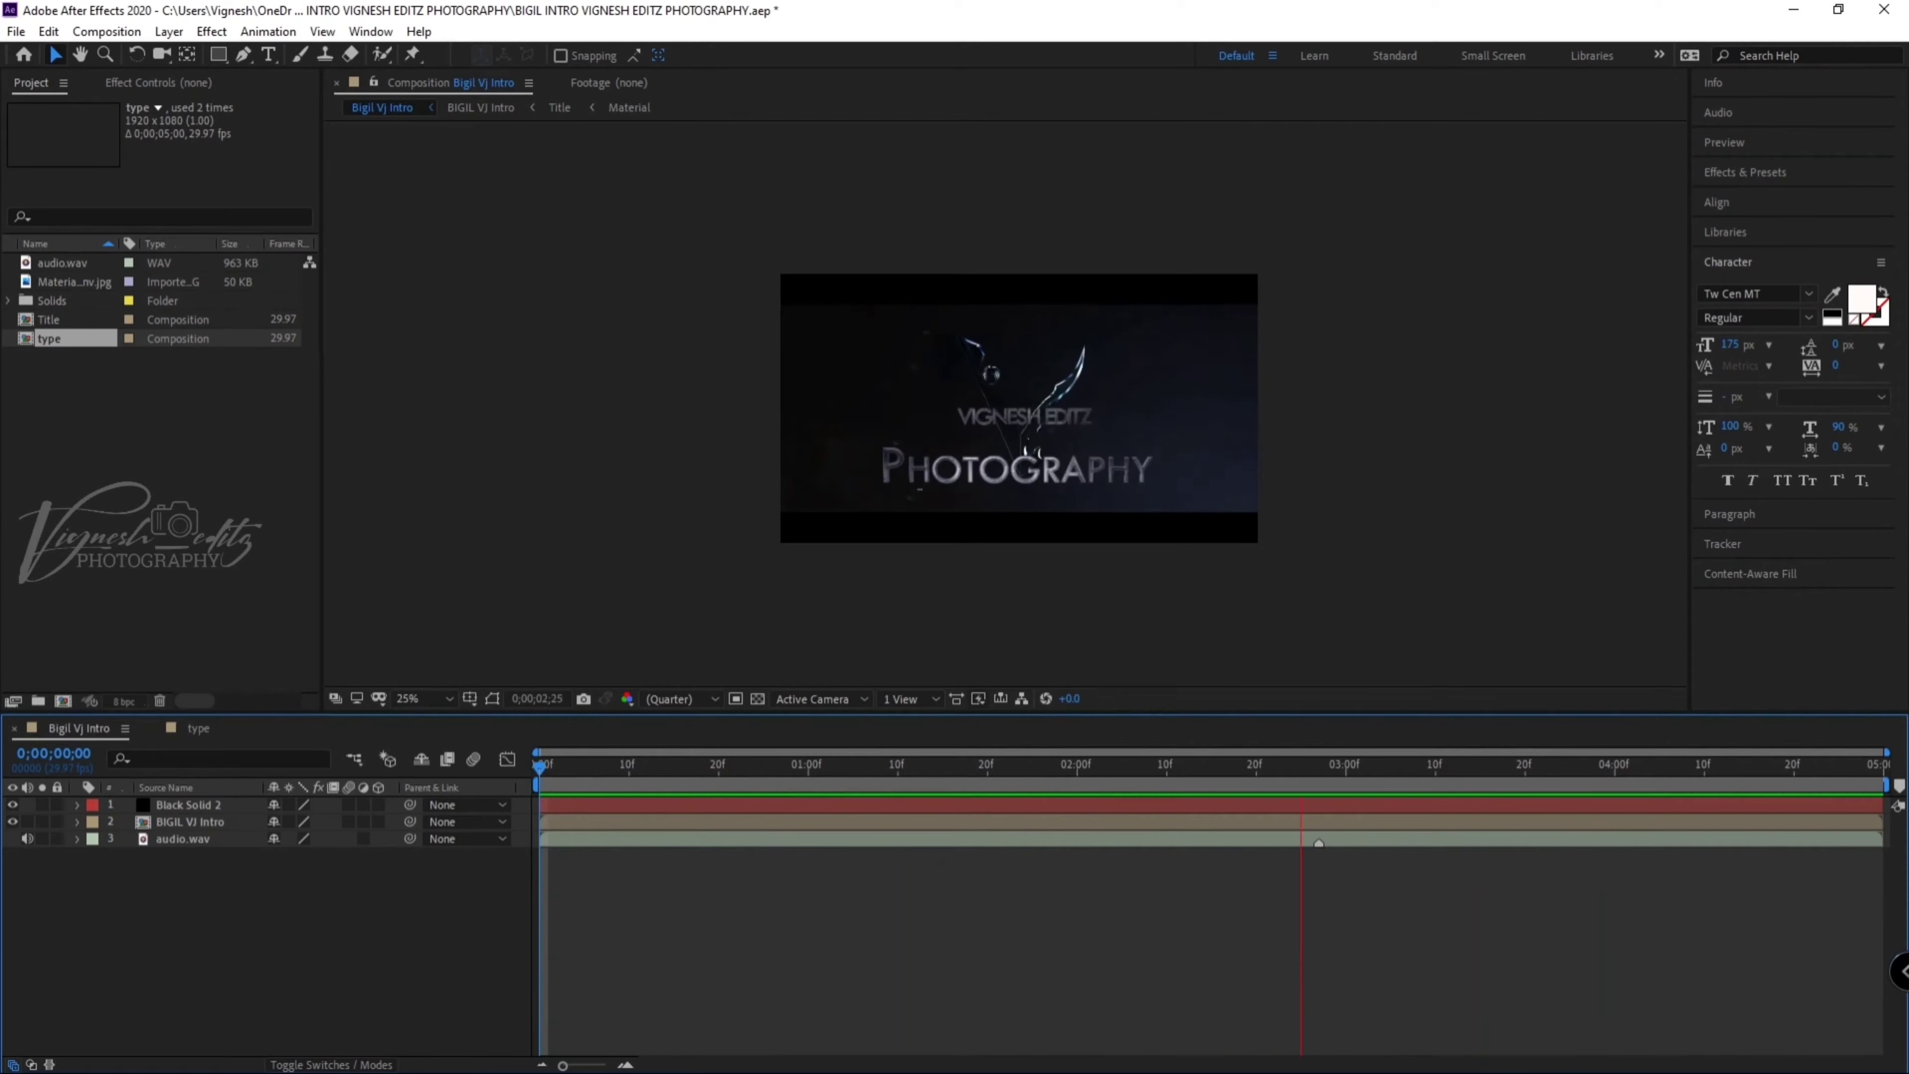
pyautogui.press('space')
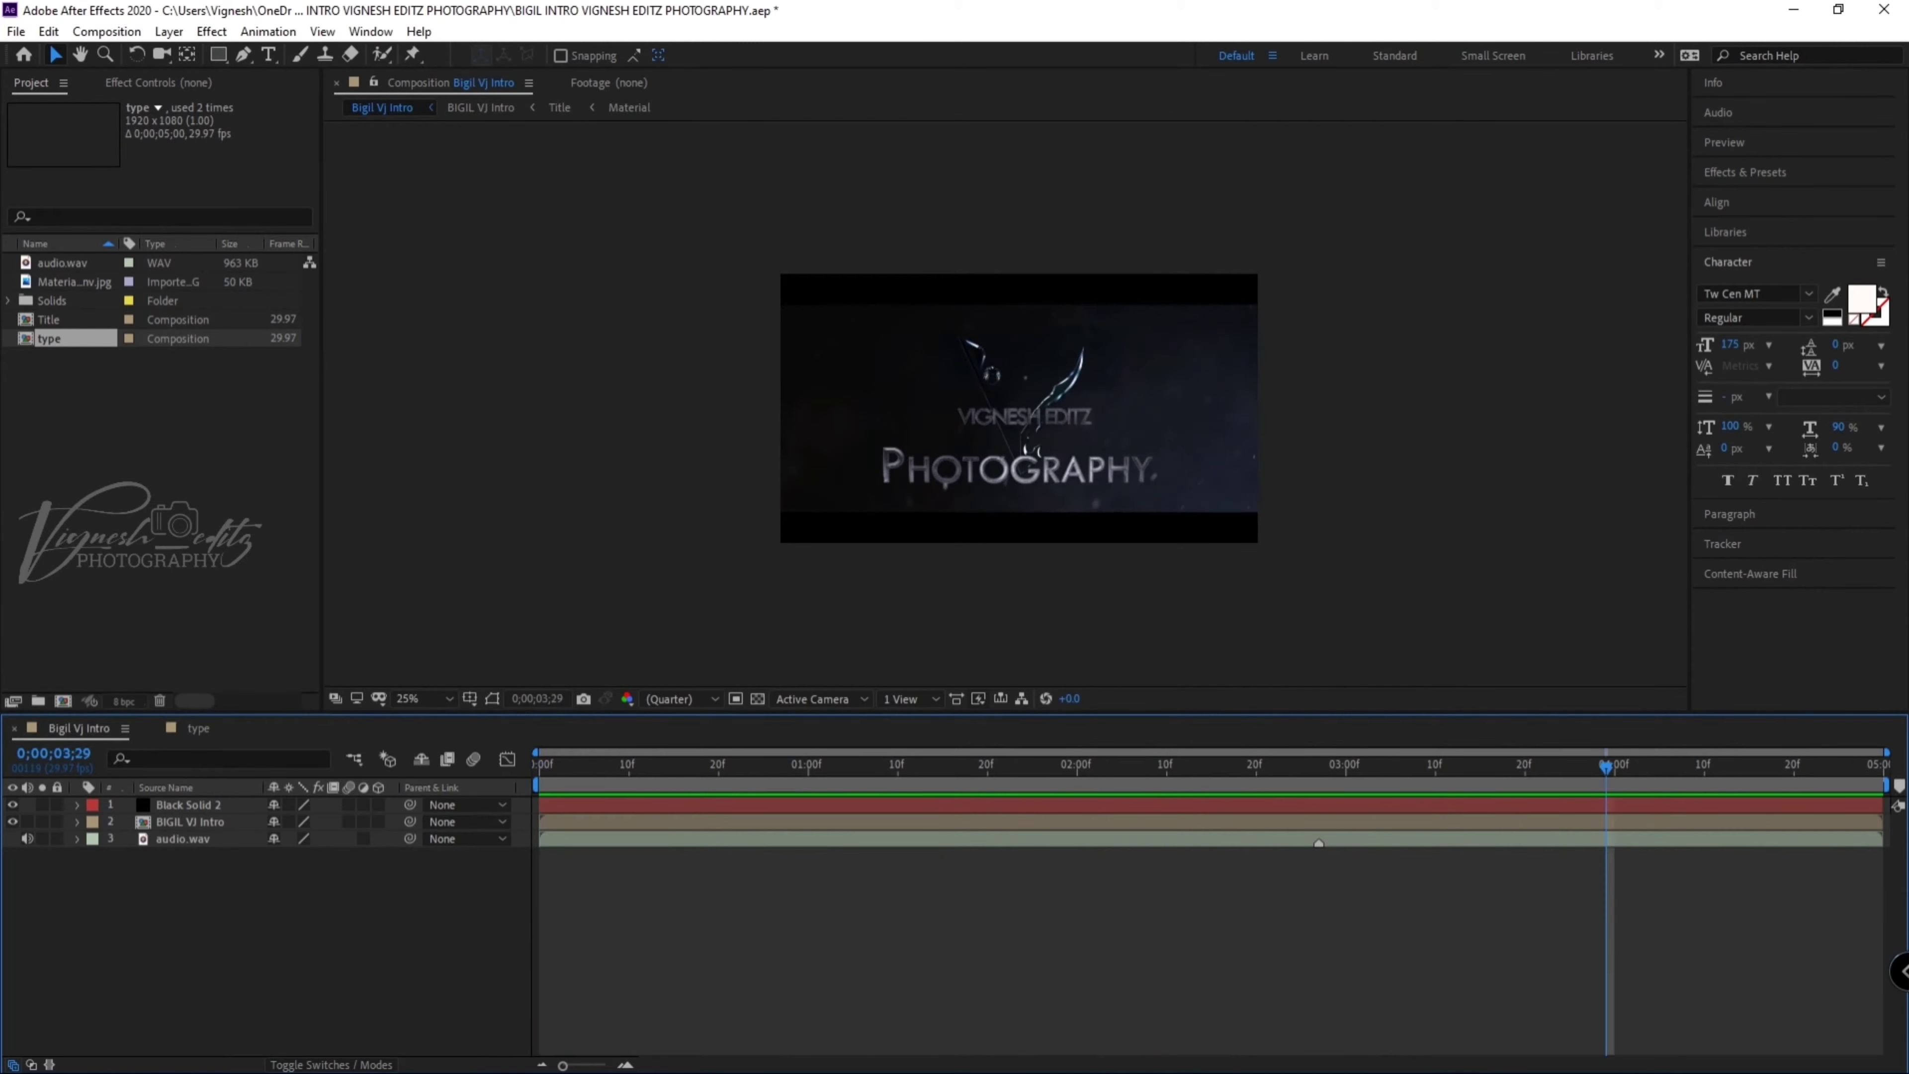
pyautogui.click(421, 699)
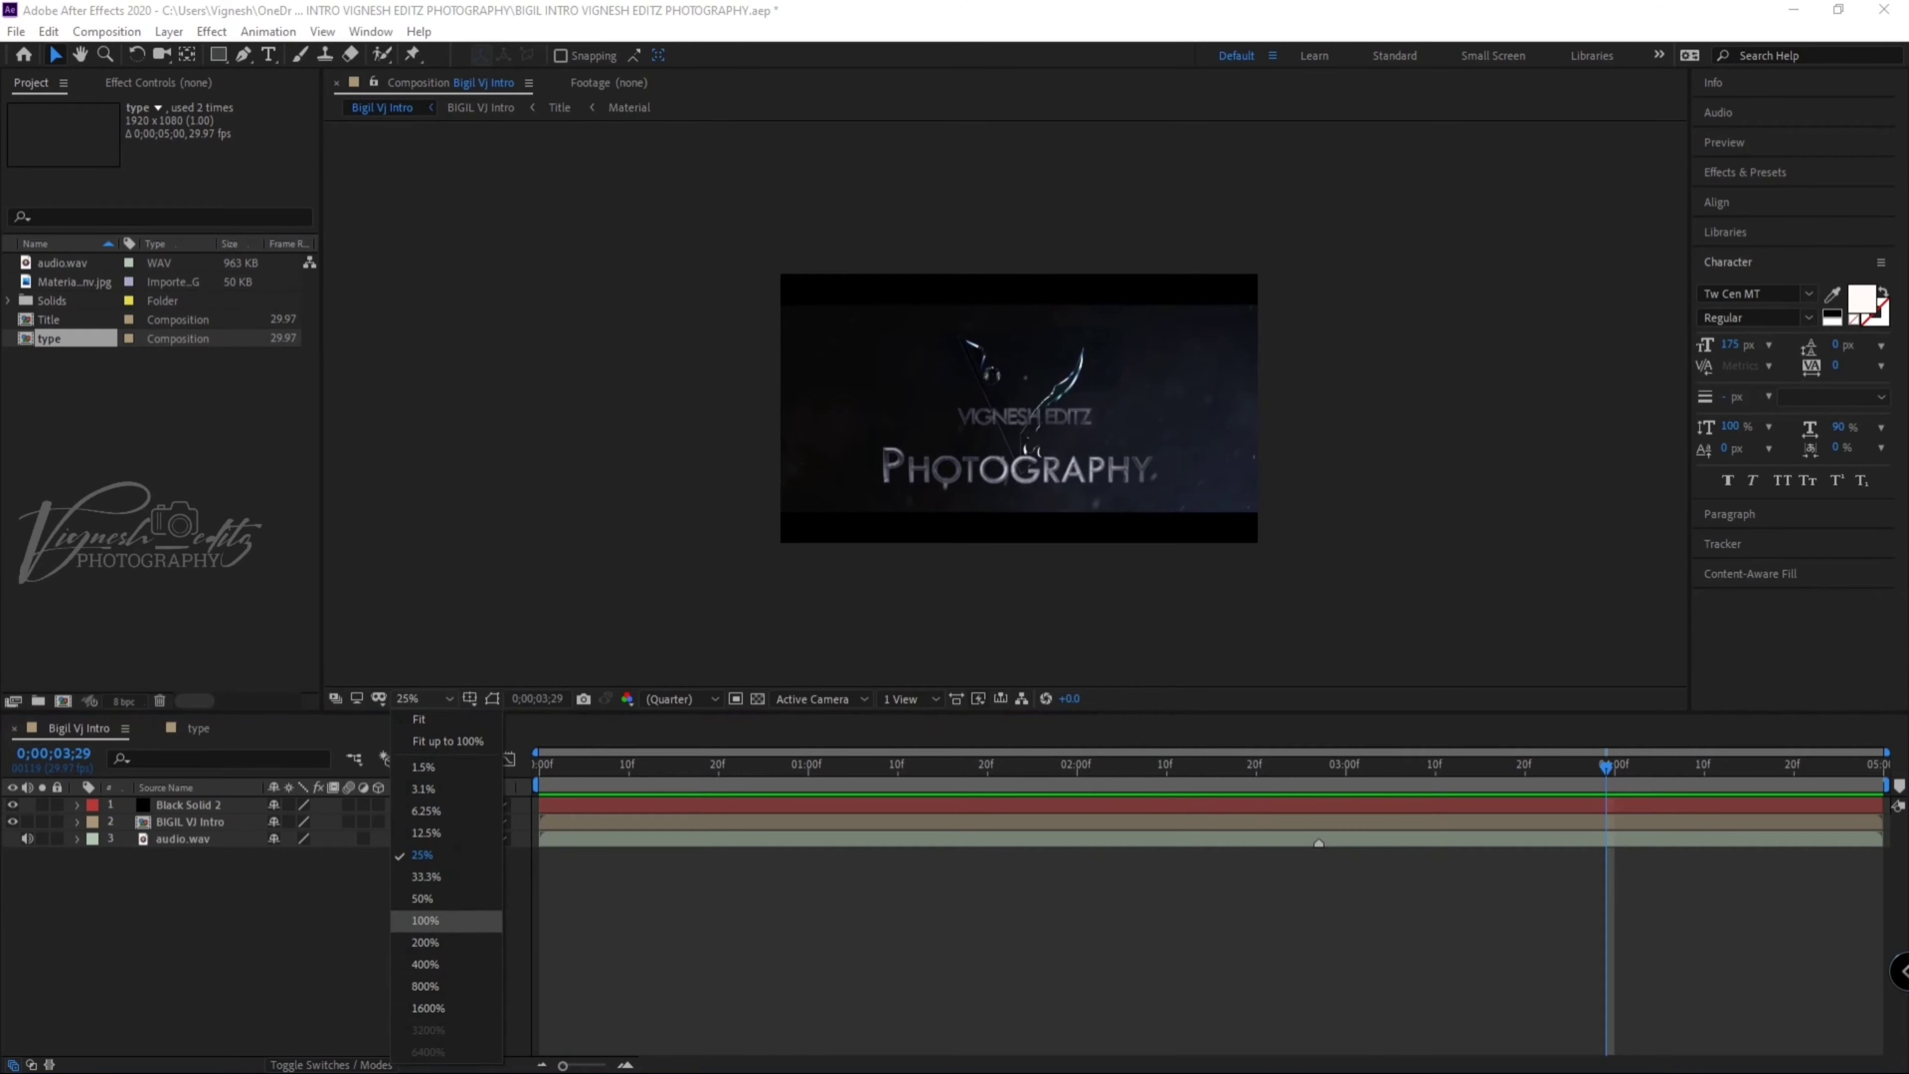
pyautogui.click(419, 719)
pyautogui.press('capslock')
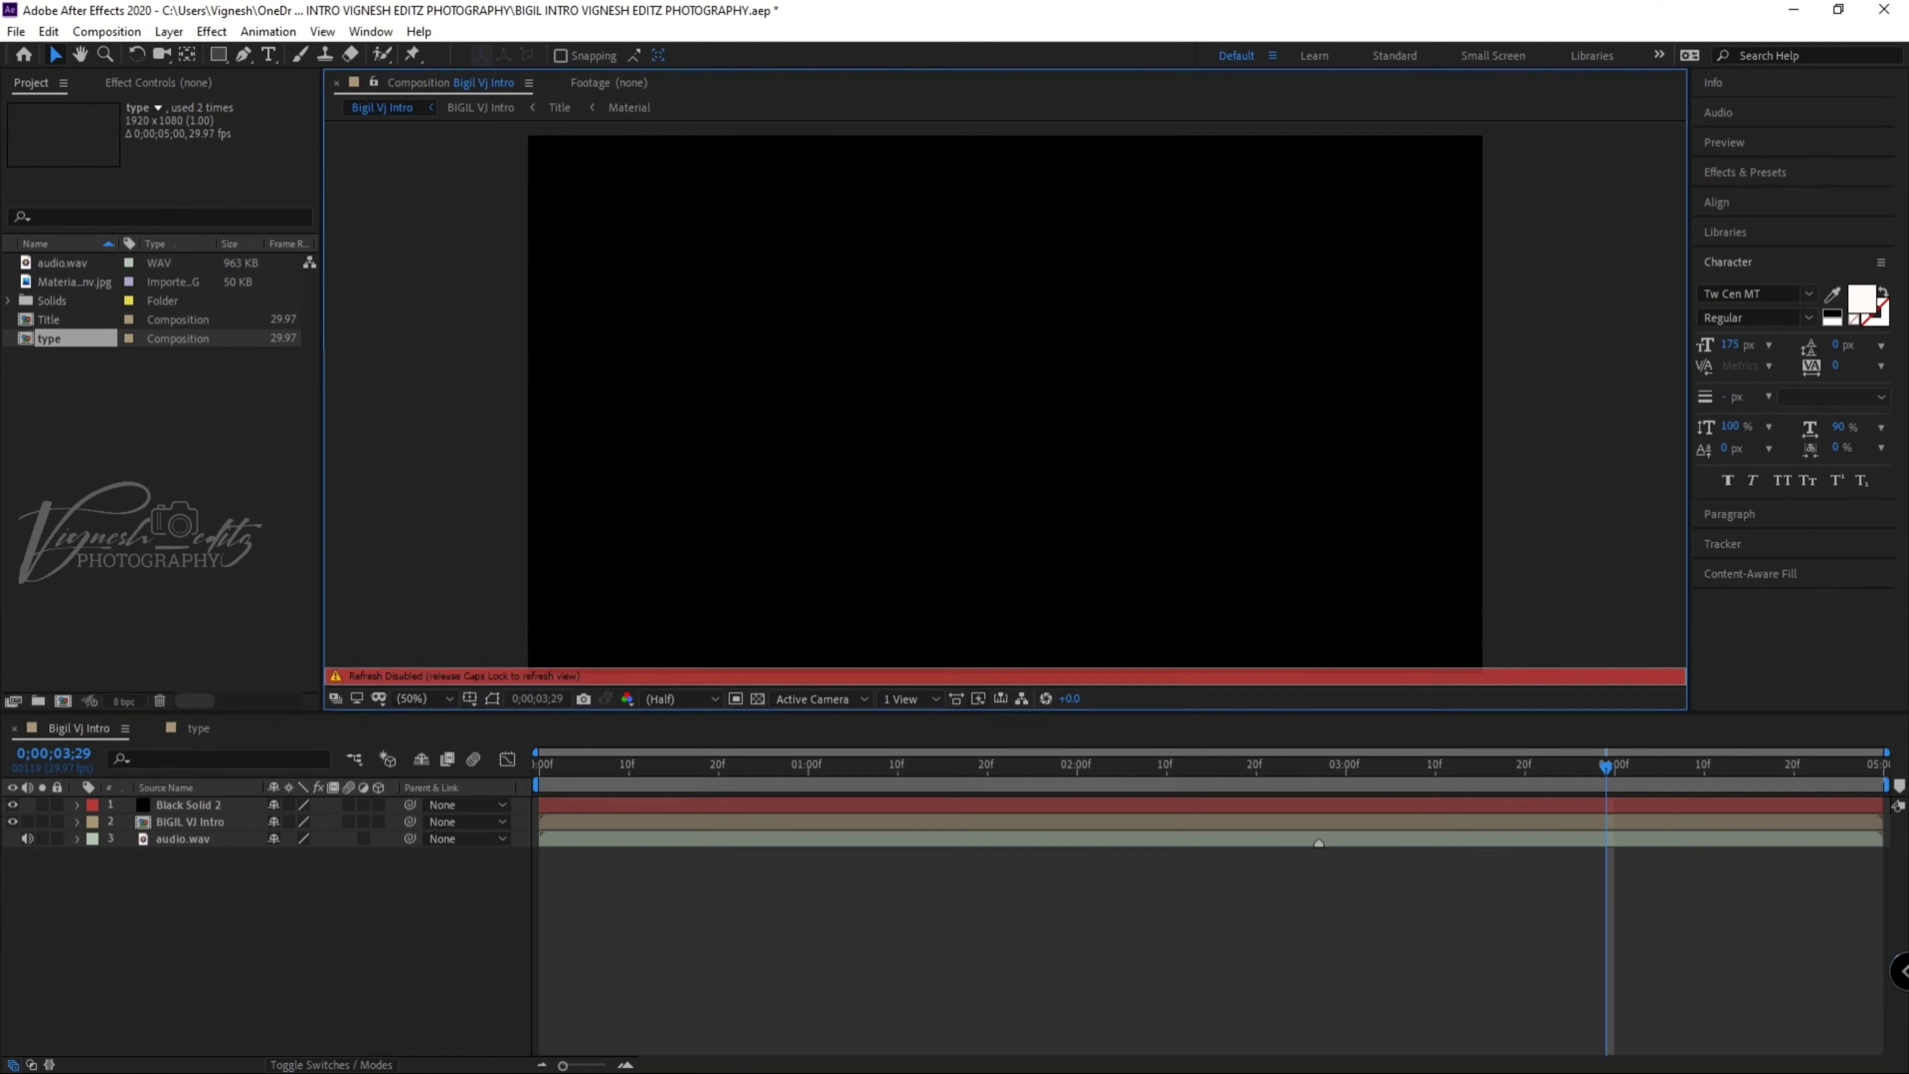
# Re-enable viewer refreshing and replay the intro preview from the start
pyautogui.press('Home')
pyautogui.press('space')
pyautogui.press('capslock')
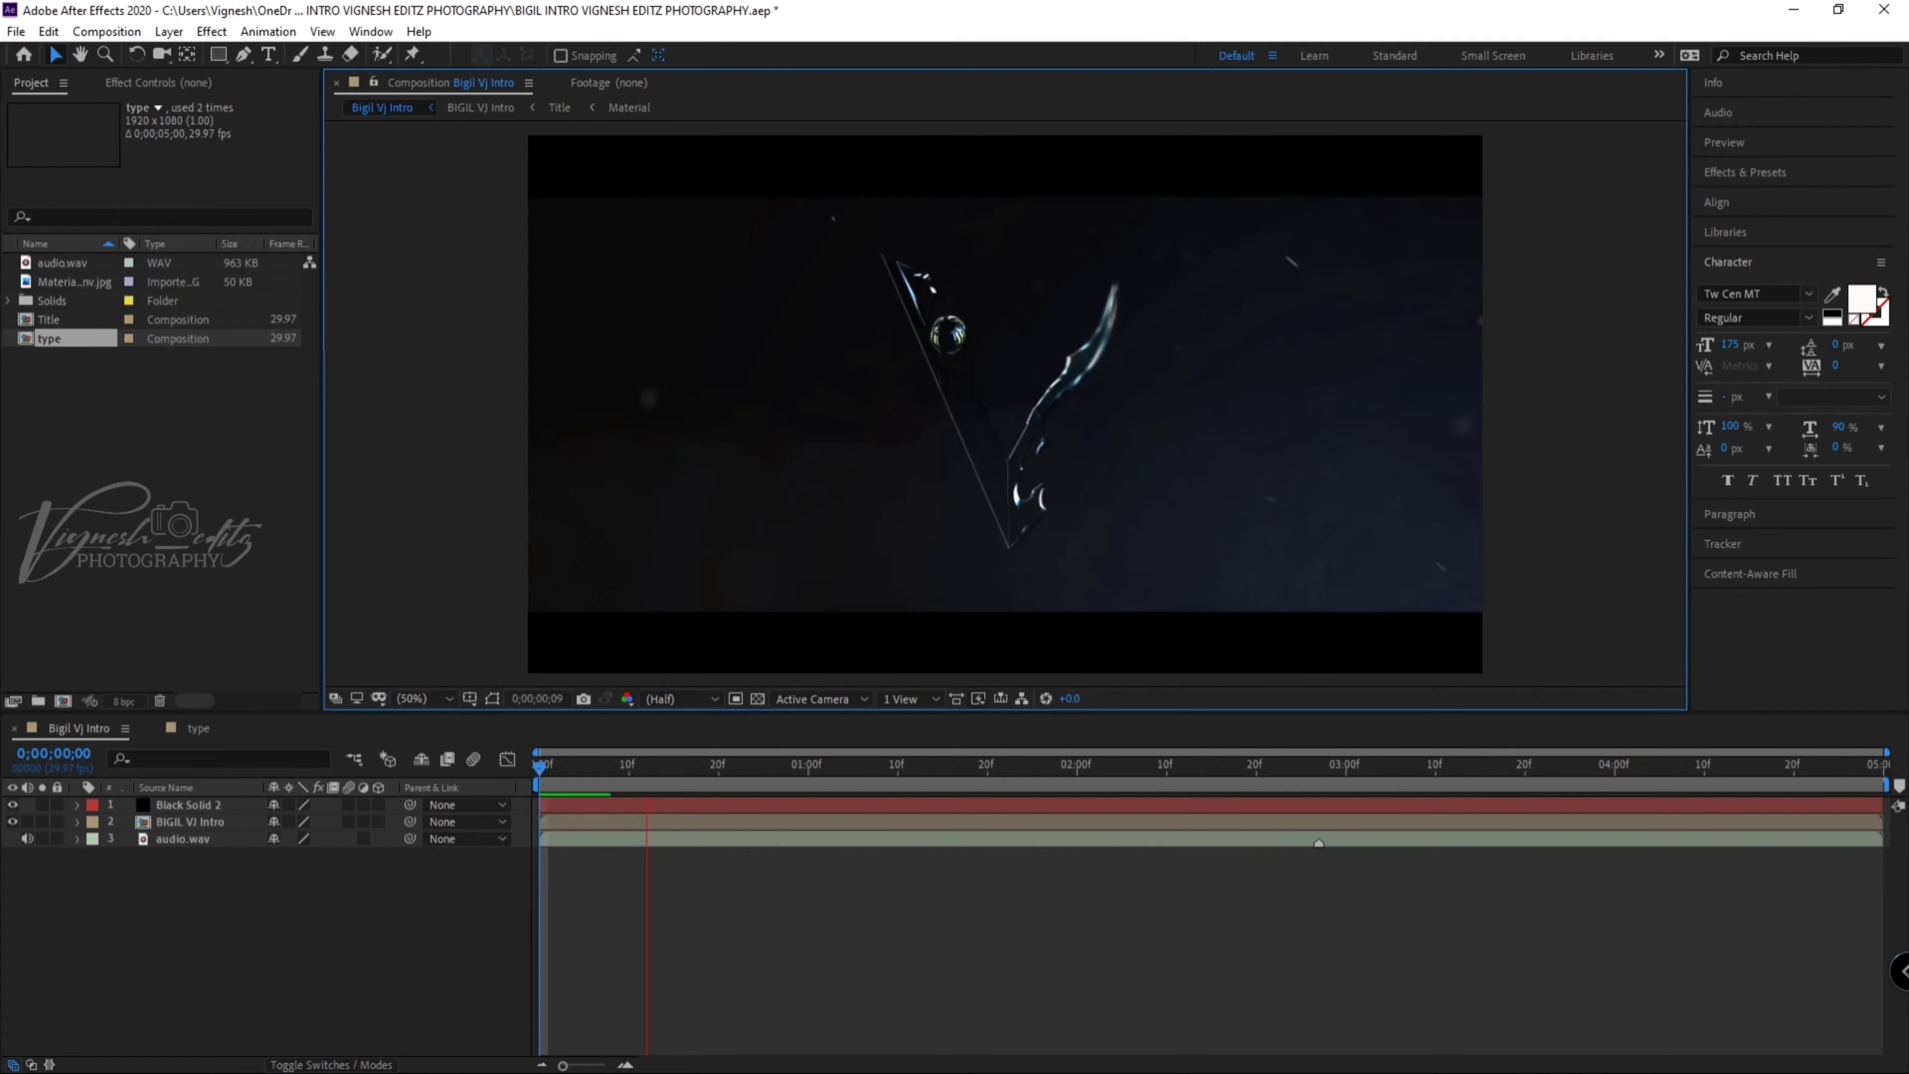
pyautogui.press('space')
# Lower the preview resolution to Quarter and replay the intro from the beginning
pyautogui.click(677, 698)
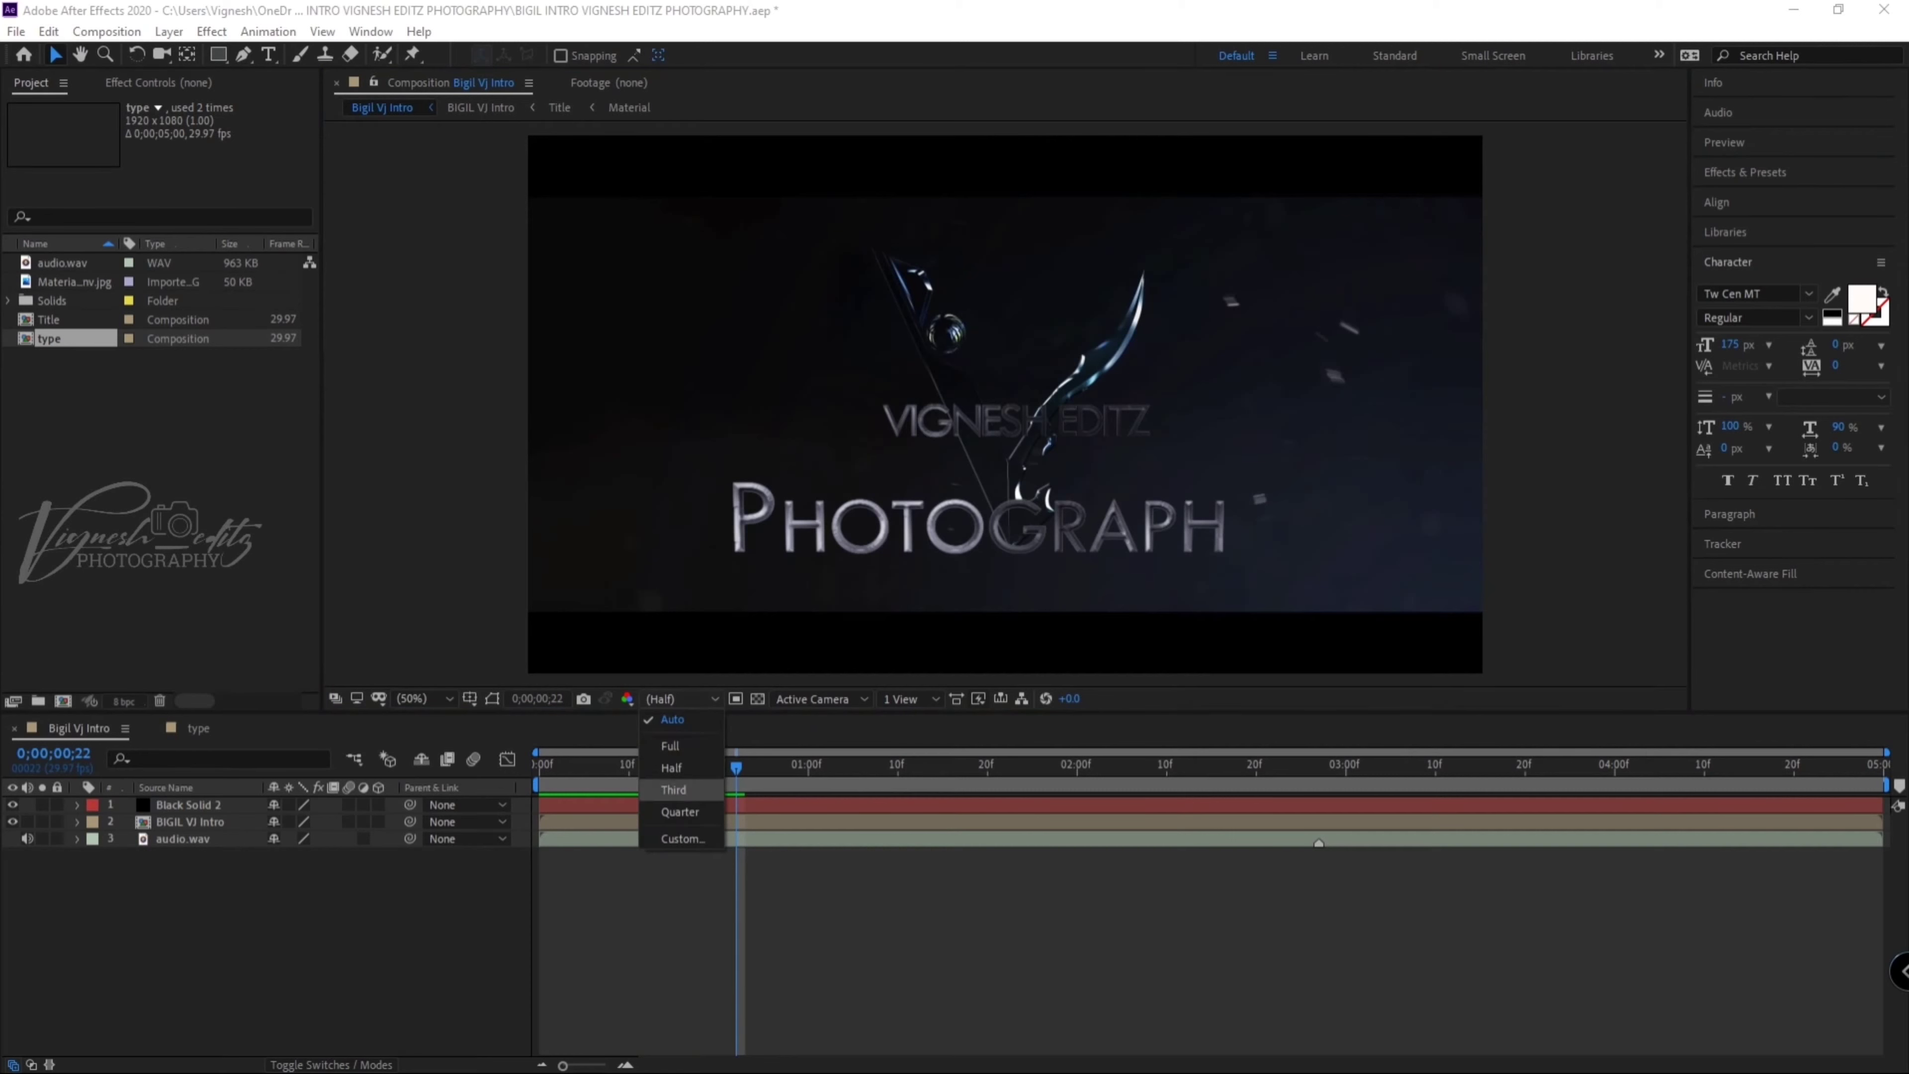
pyautogui.click(679, 811)
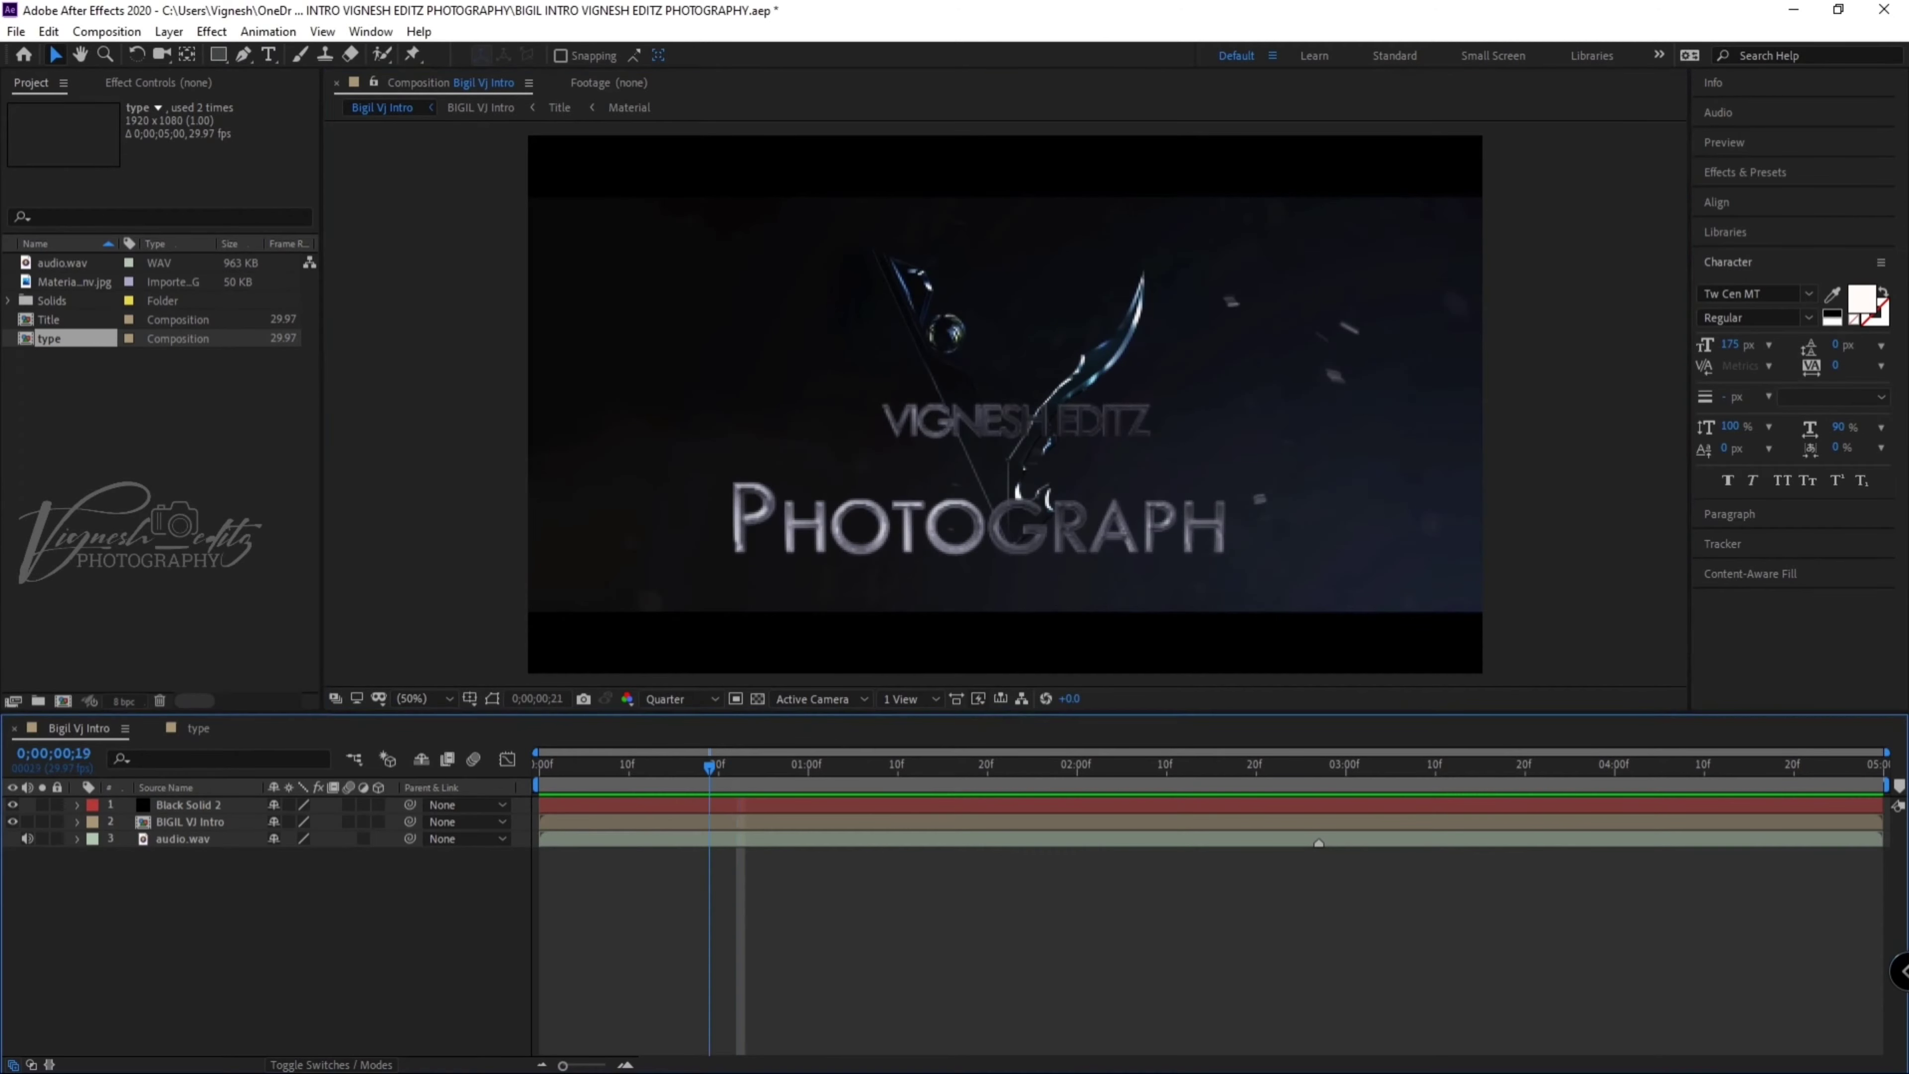
pyautogui.press('Home')
pyautogui.press('space')
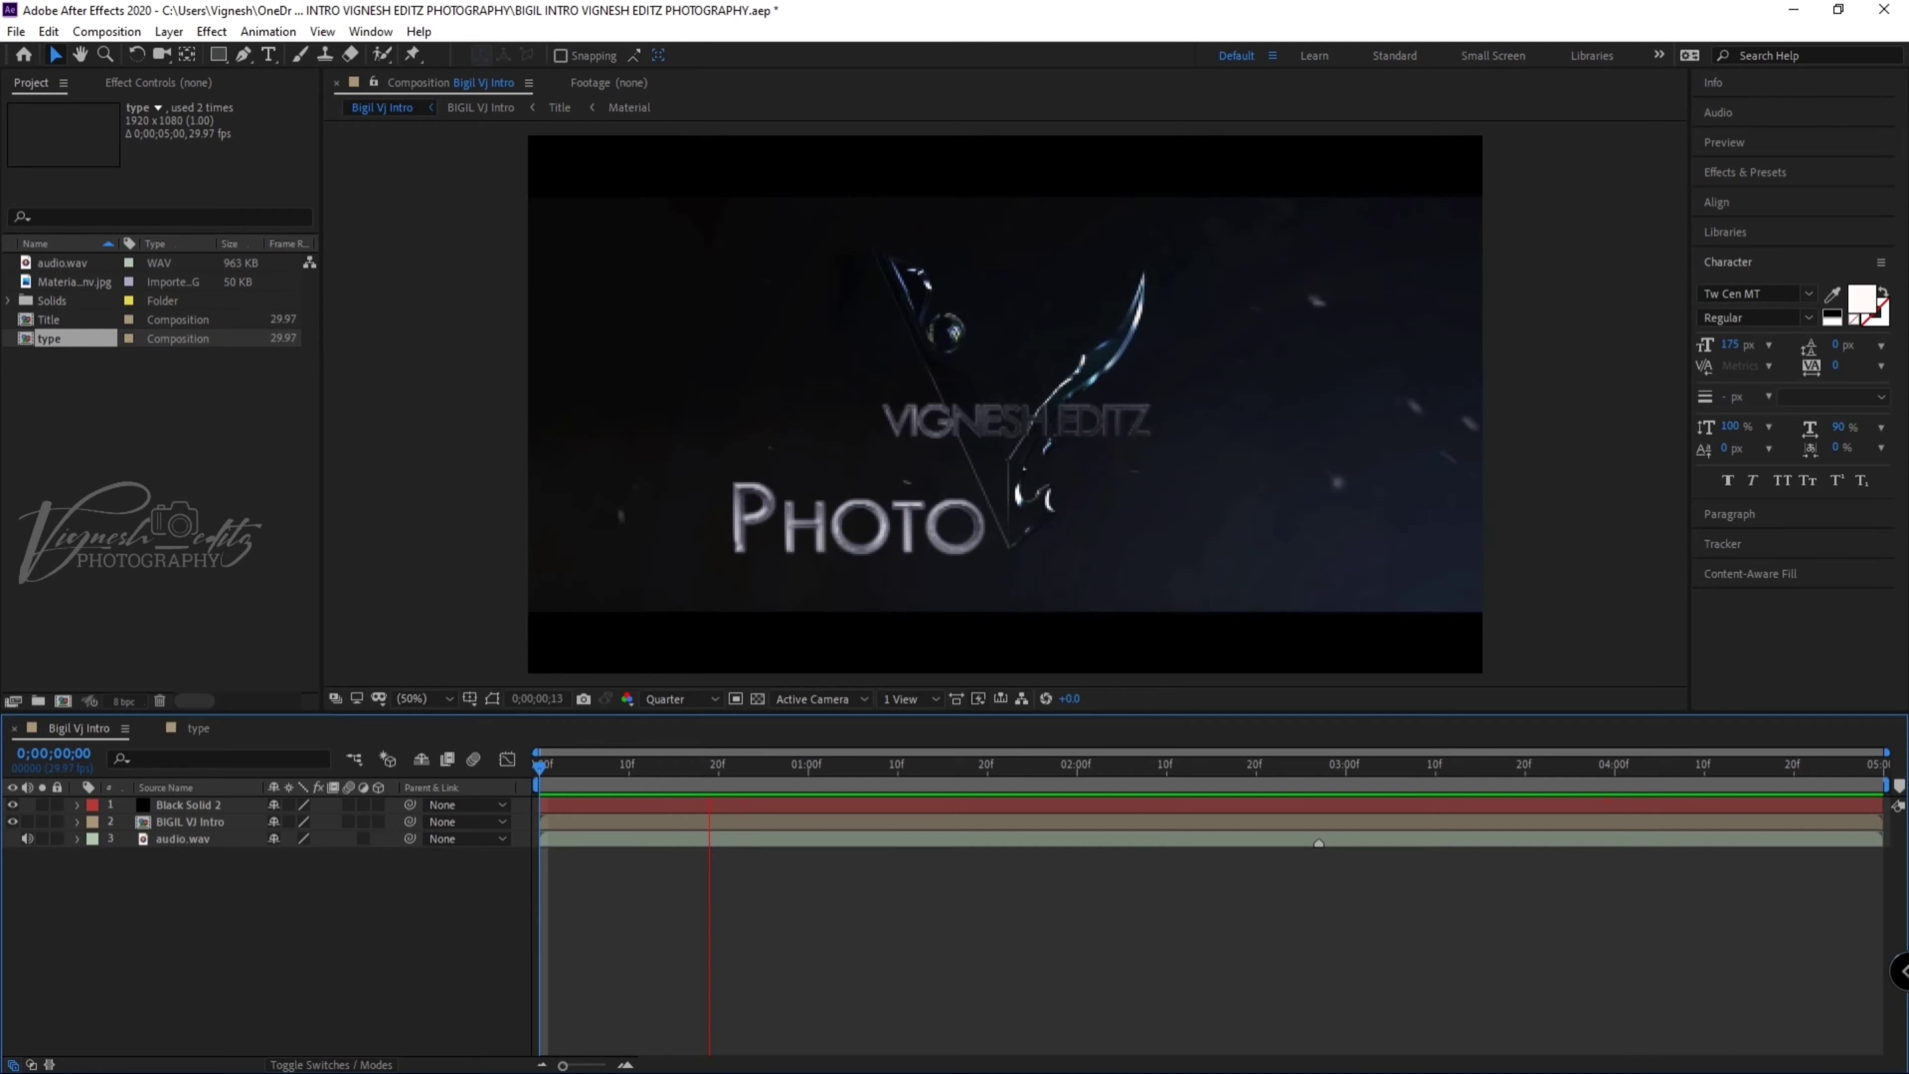
pyautogui.press('space')
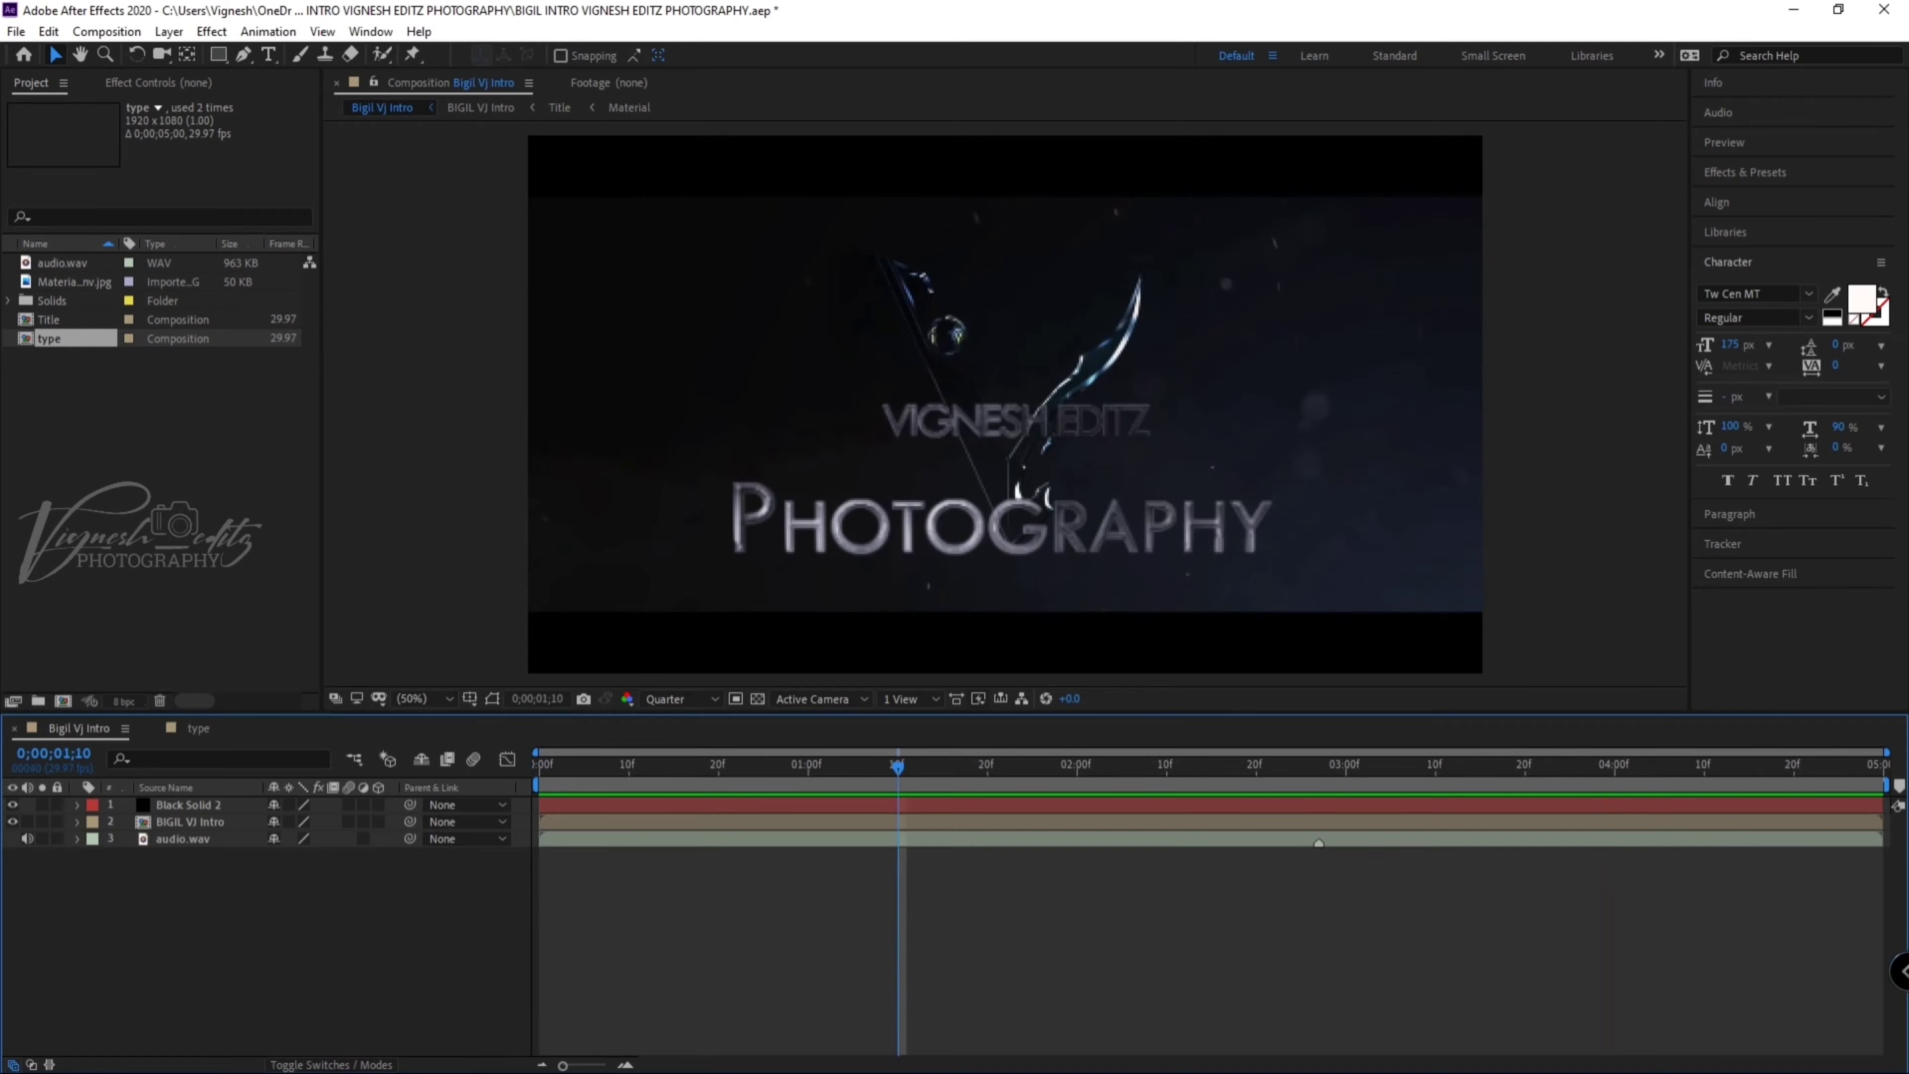
pyautogui.click(206, 722)
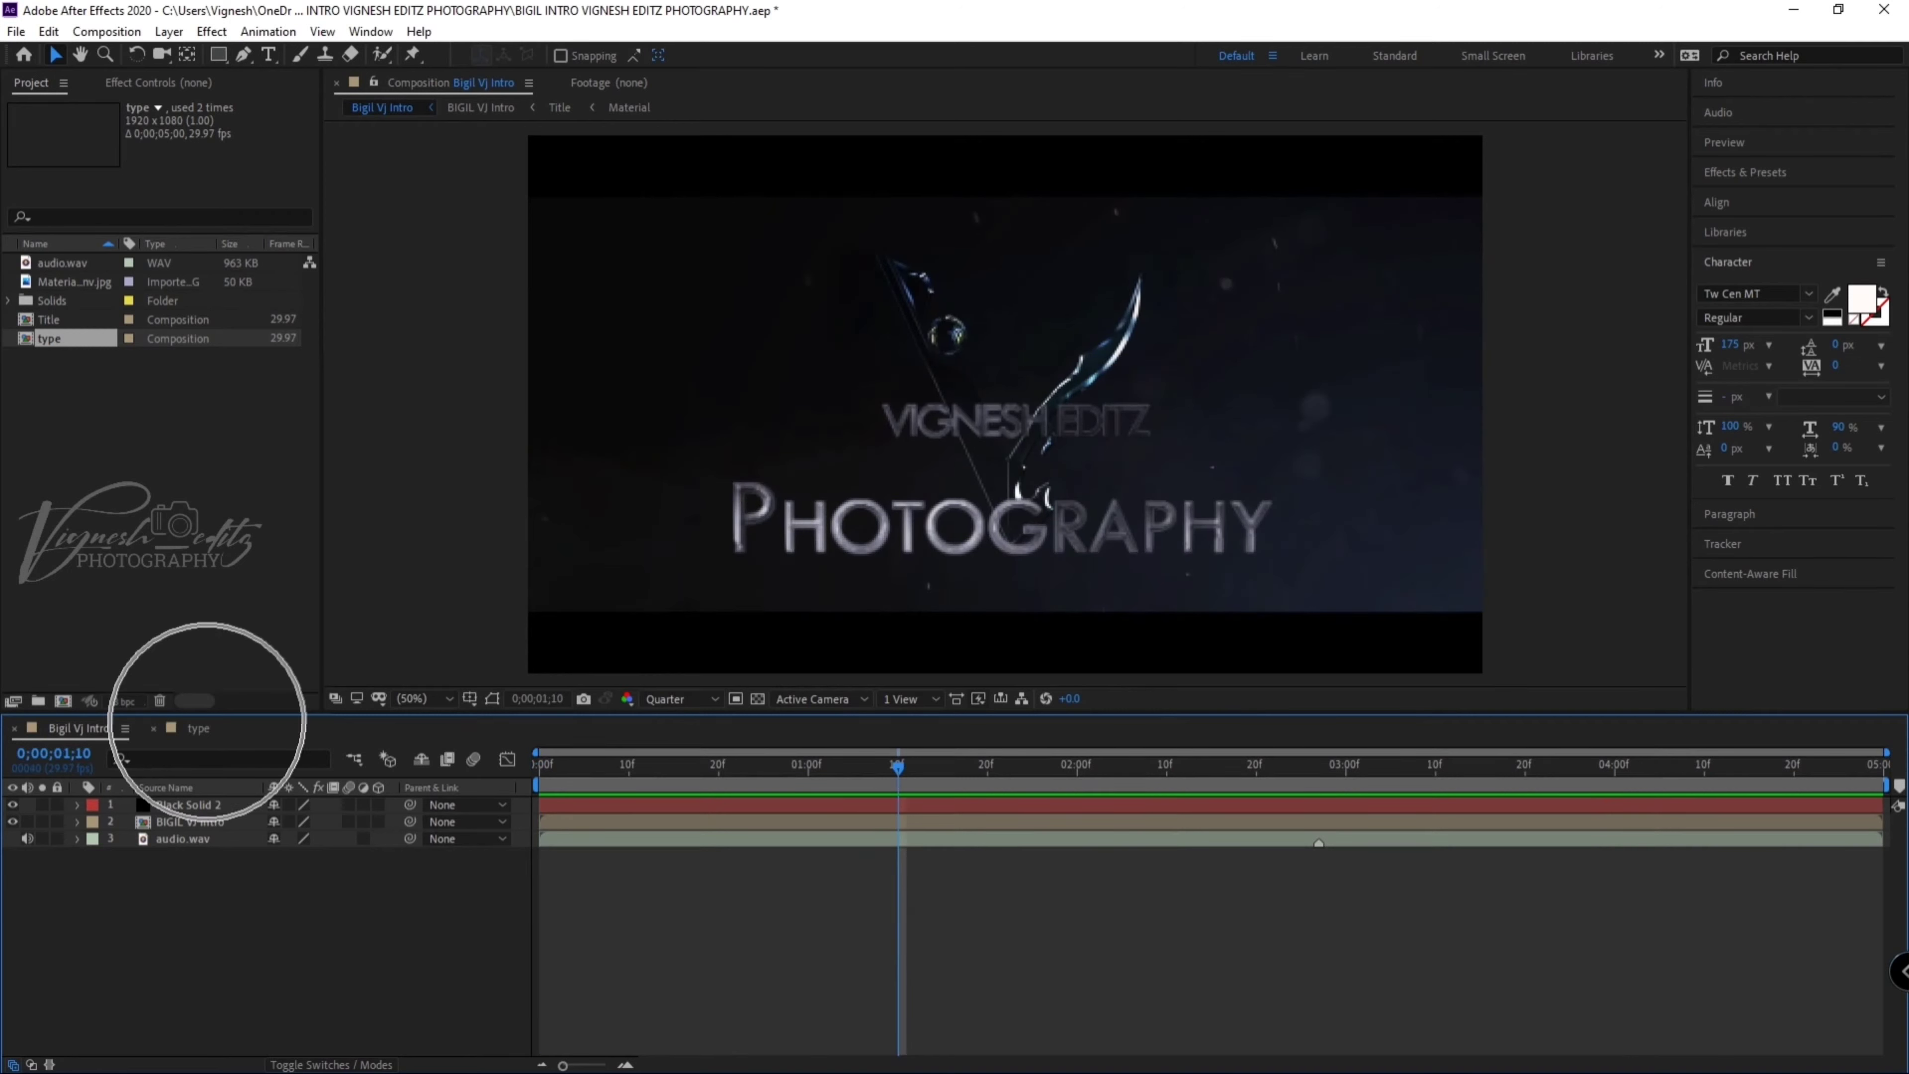
# Open the type composition and start editing the top text layer above PHOTOGRAPHY
pyautogui.click(198, 728)
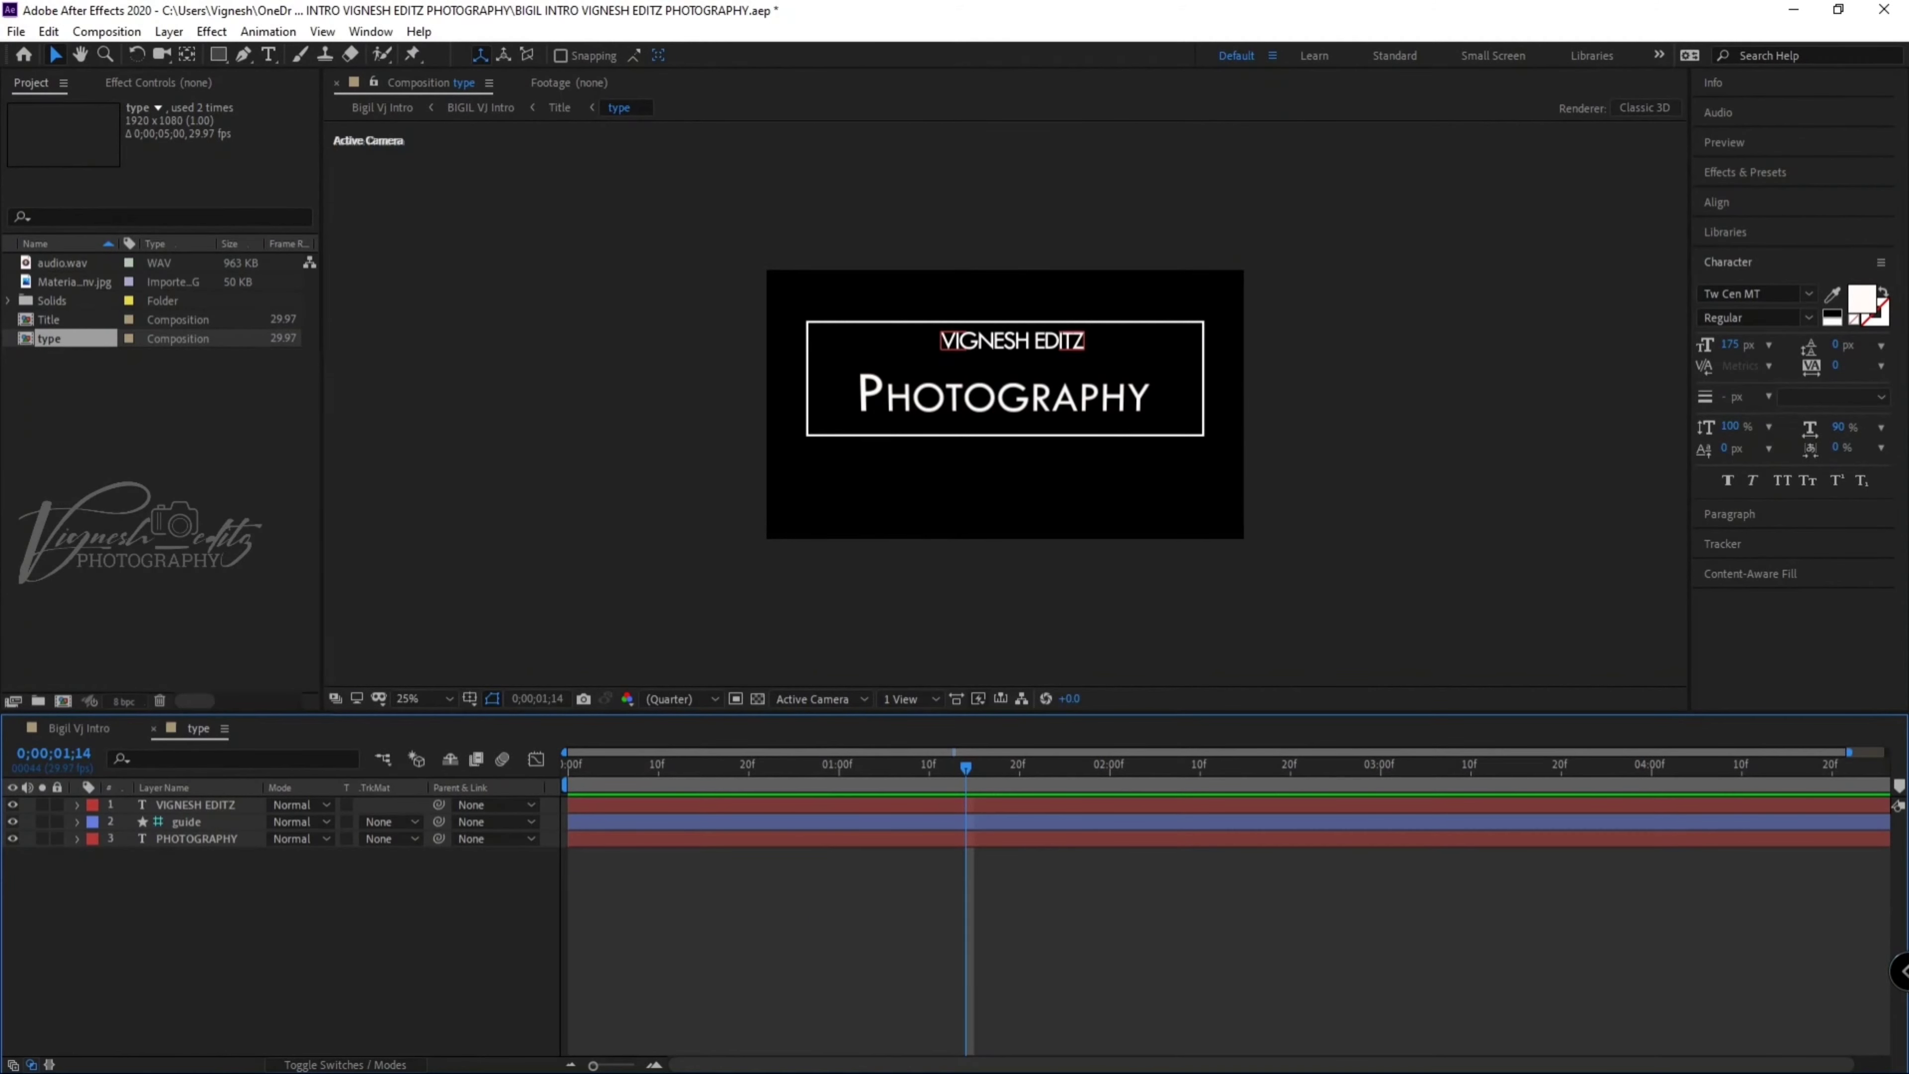
pyautogui.click(941, 346)
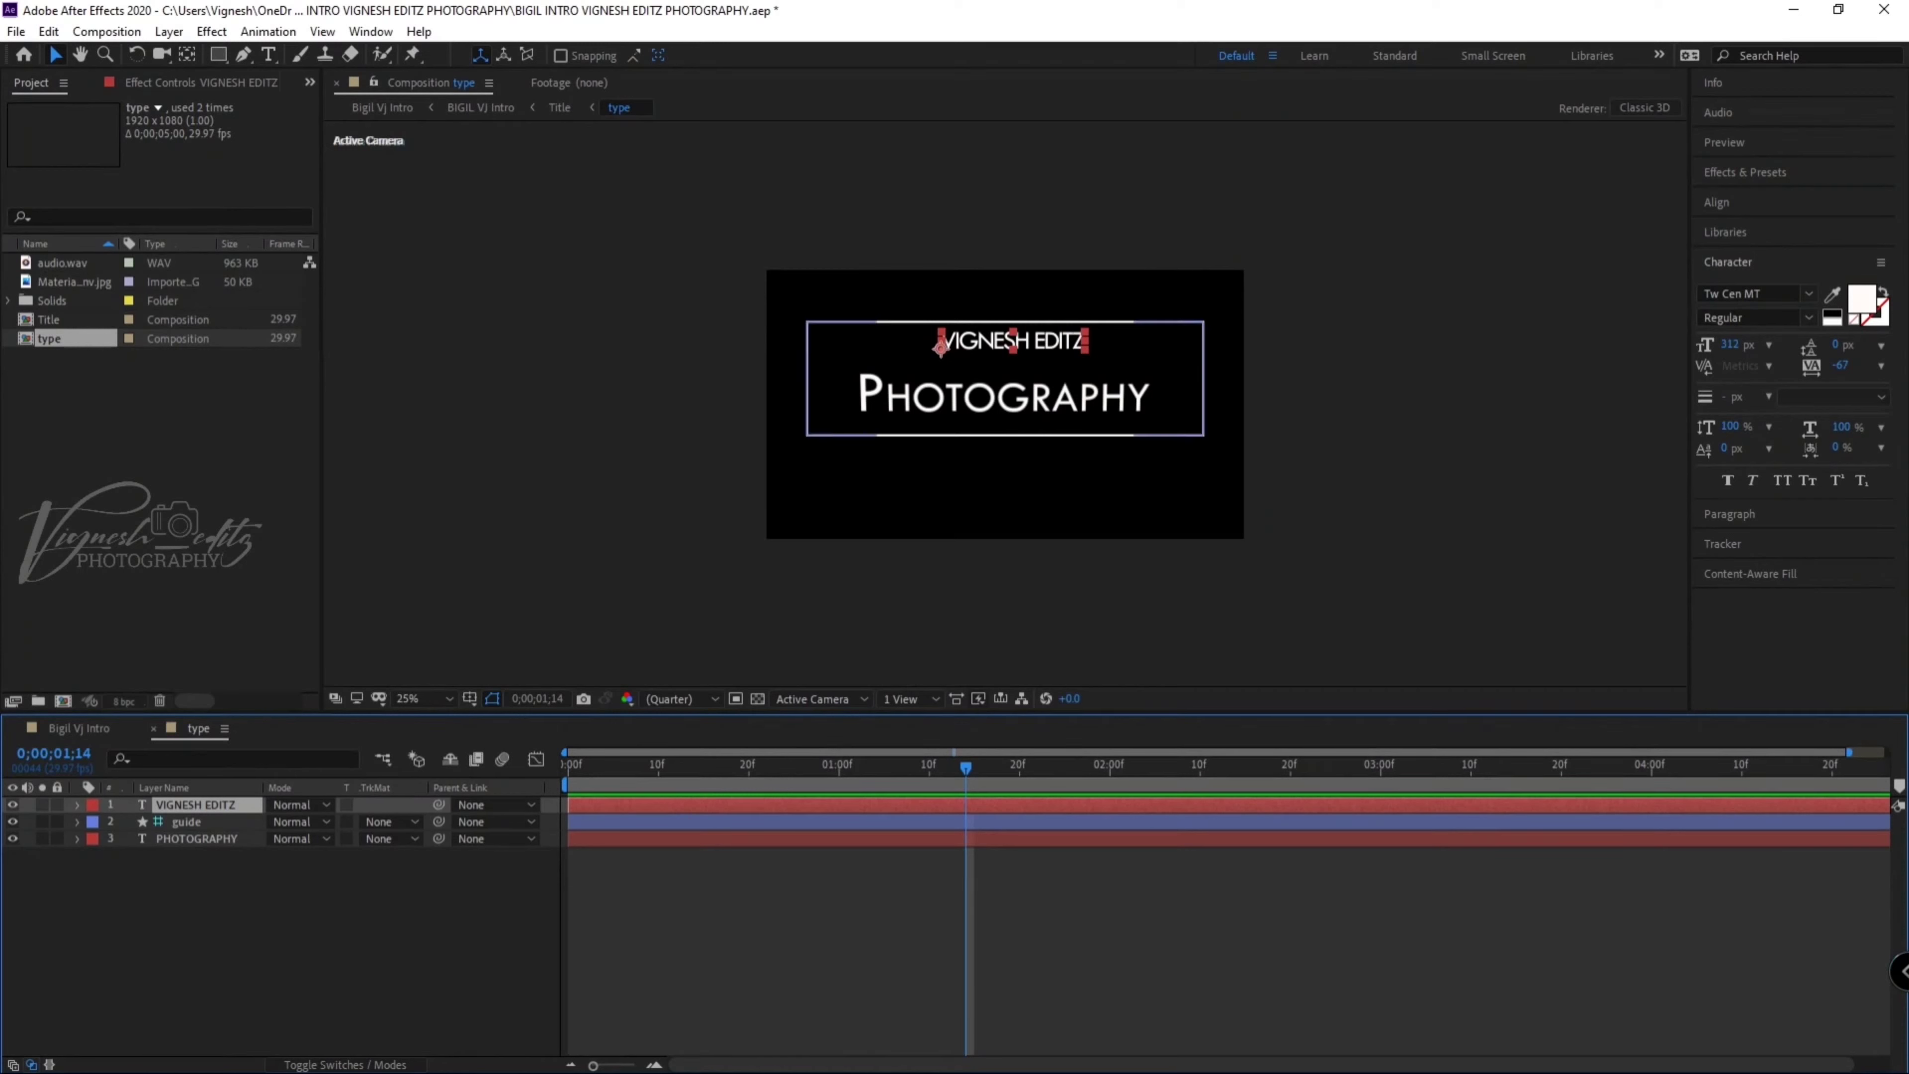
pyautogui.doubleClick(941, 346)
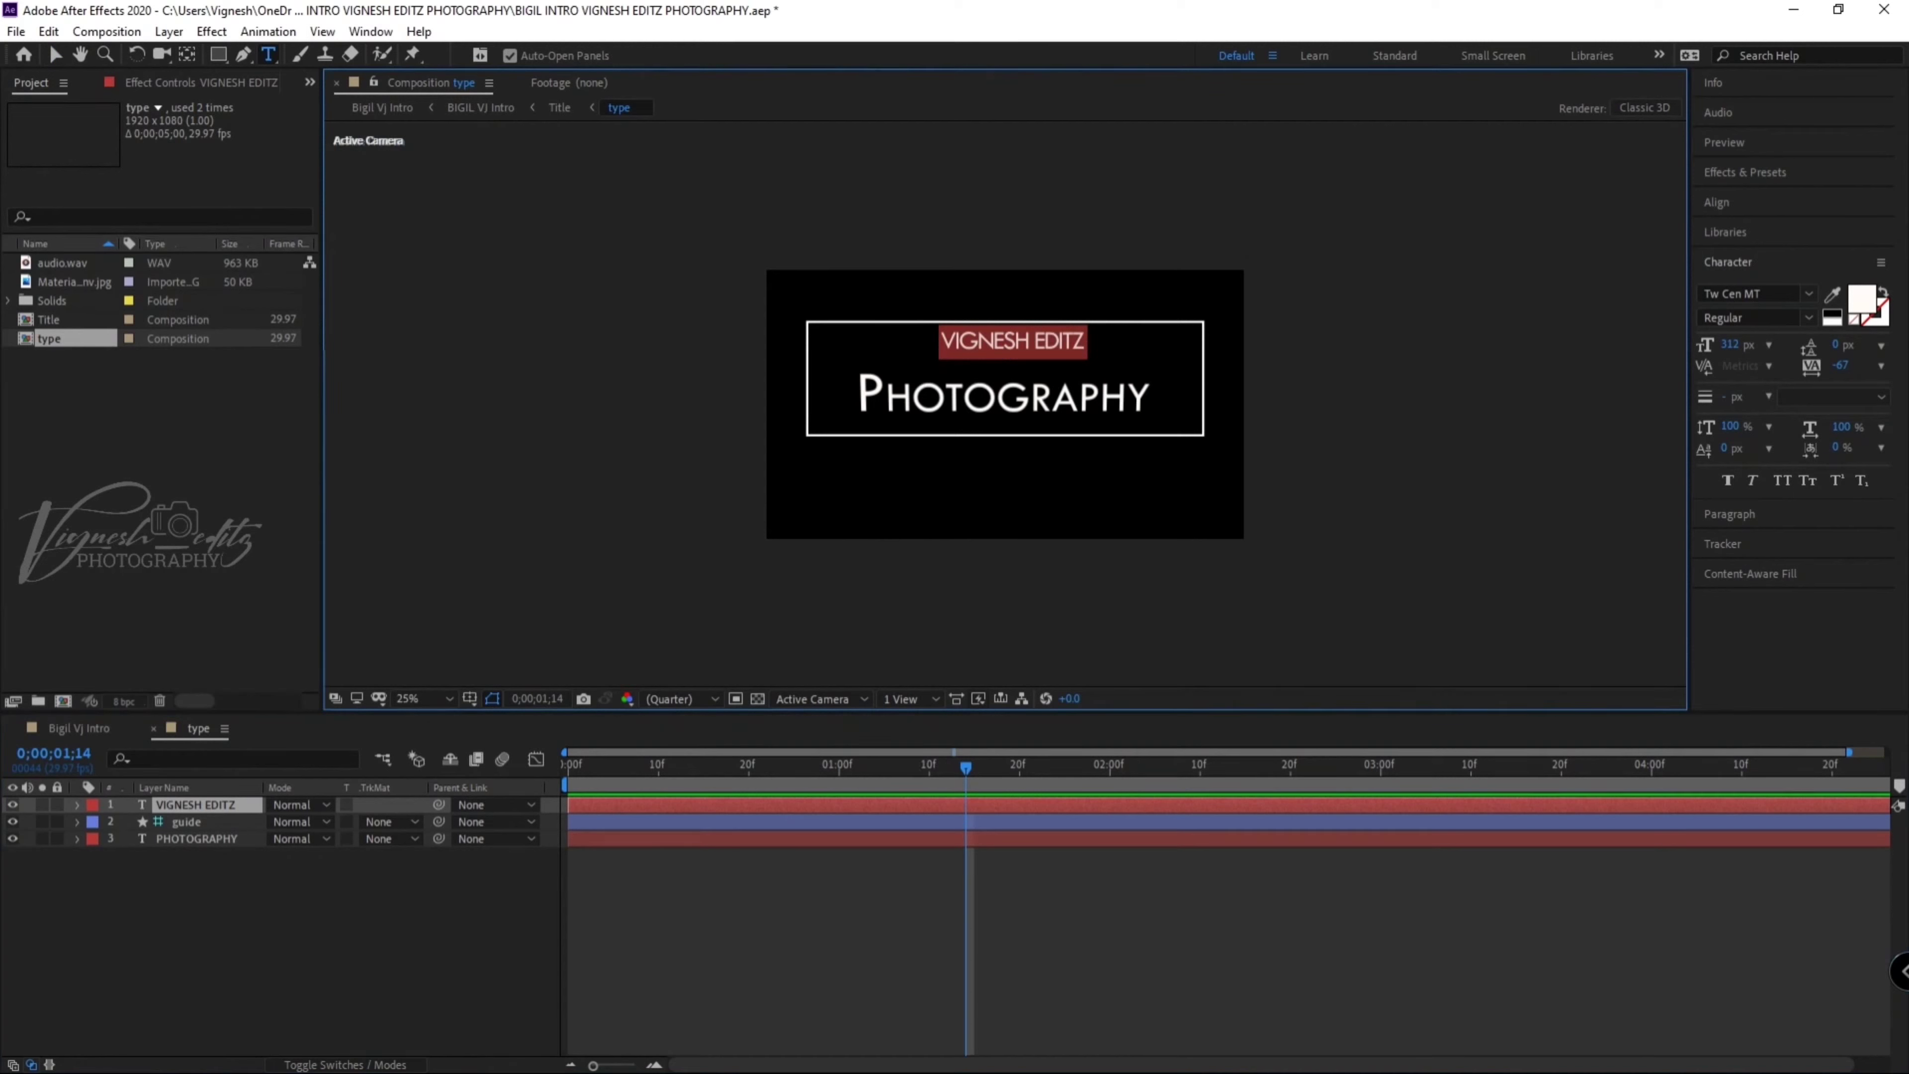
# Erase the old name and type THALAPATH in capitals as the new top line
pyautogui.click(1083, 341)
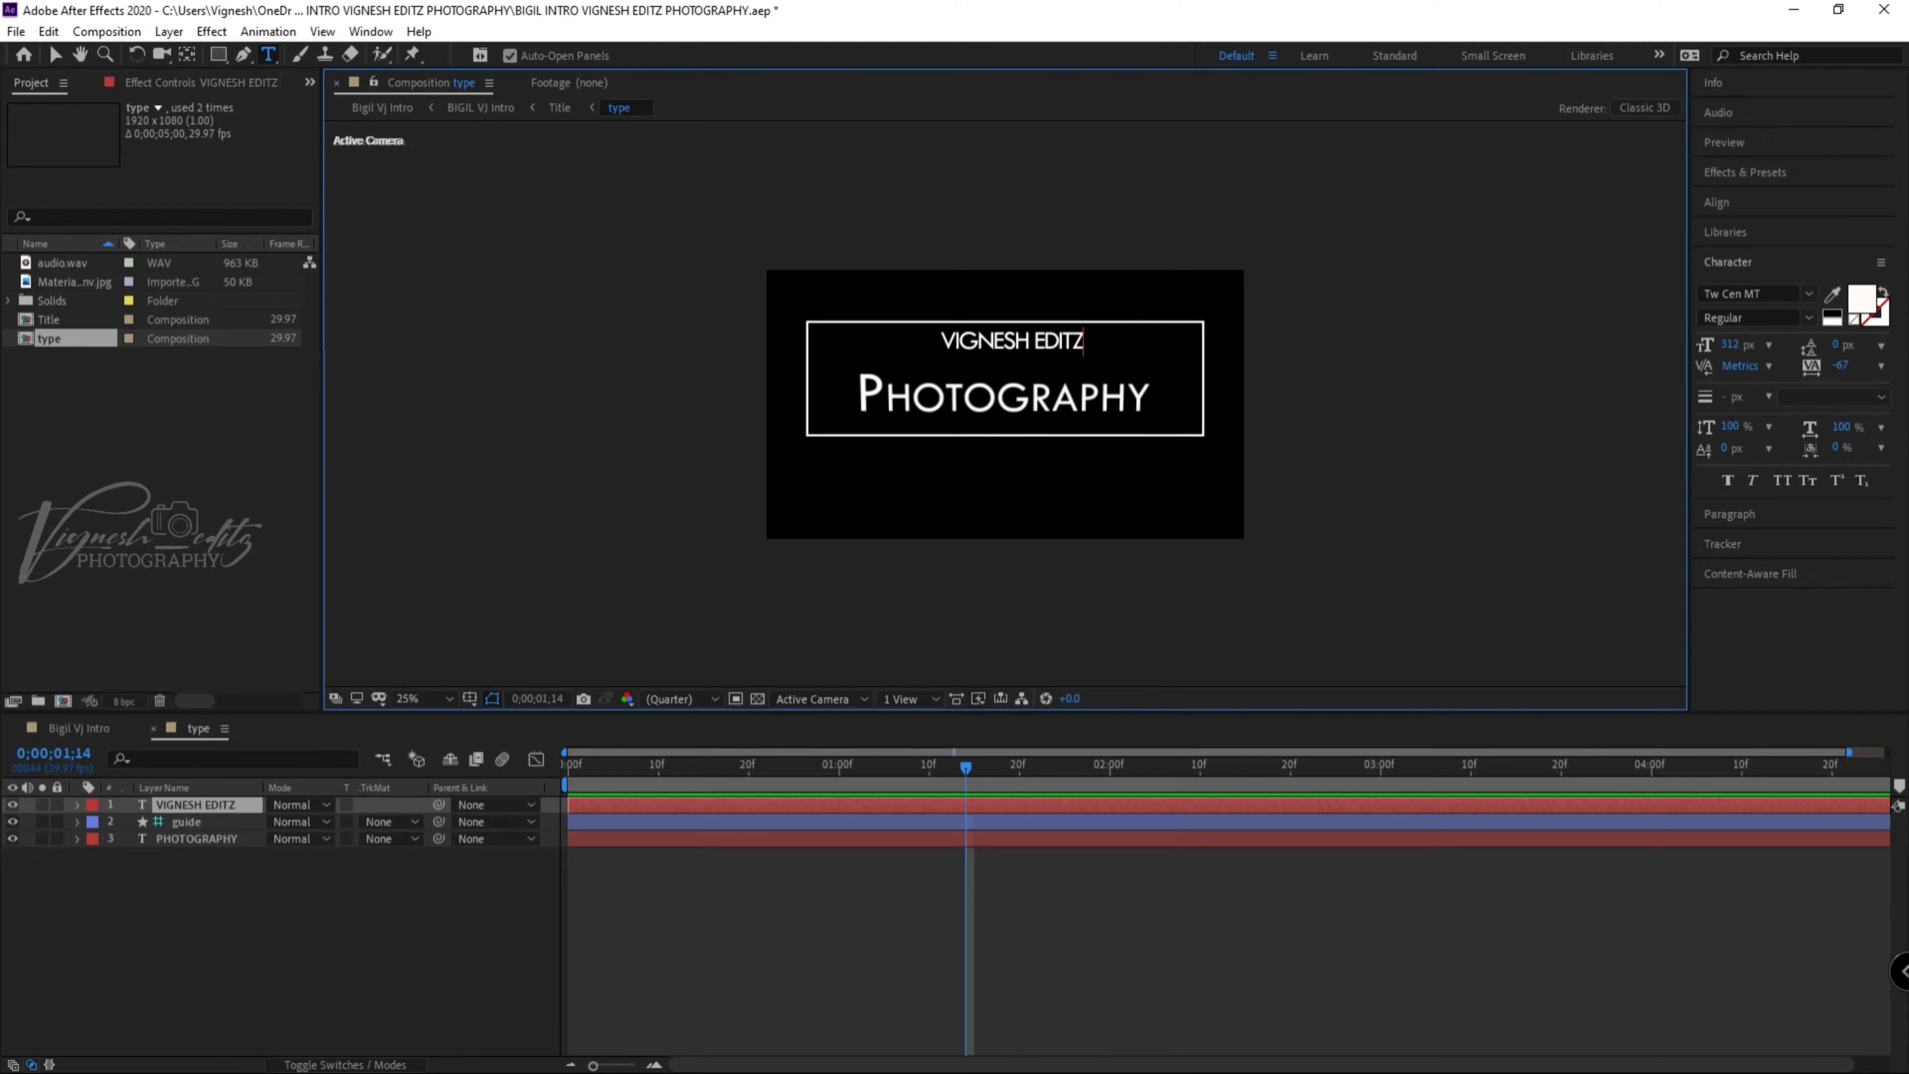
pyautogui.press('BackSpace')
pyautogui.press('BackSpace')
pyautogui.press('BackSpace')
pyautogui.press('BackSpace')
pyautogui.press('BackSpace')
pyautogui.press('BackSpace')
pyautogui.press('BackSpace')
pyautogui.press('BackSpace')
pyautogui.press('BackSpace')
pyautogui.press('BackSpace')
pyautogui.press('BackSpace')
pyautogui.press('BackSpace')
pyautogui.press('BackSpace')
pyautogui.write('thal')
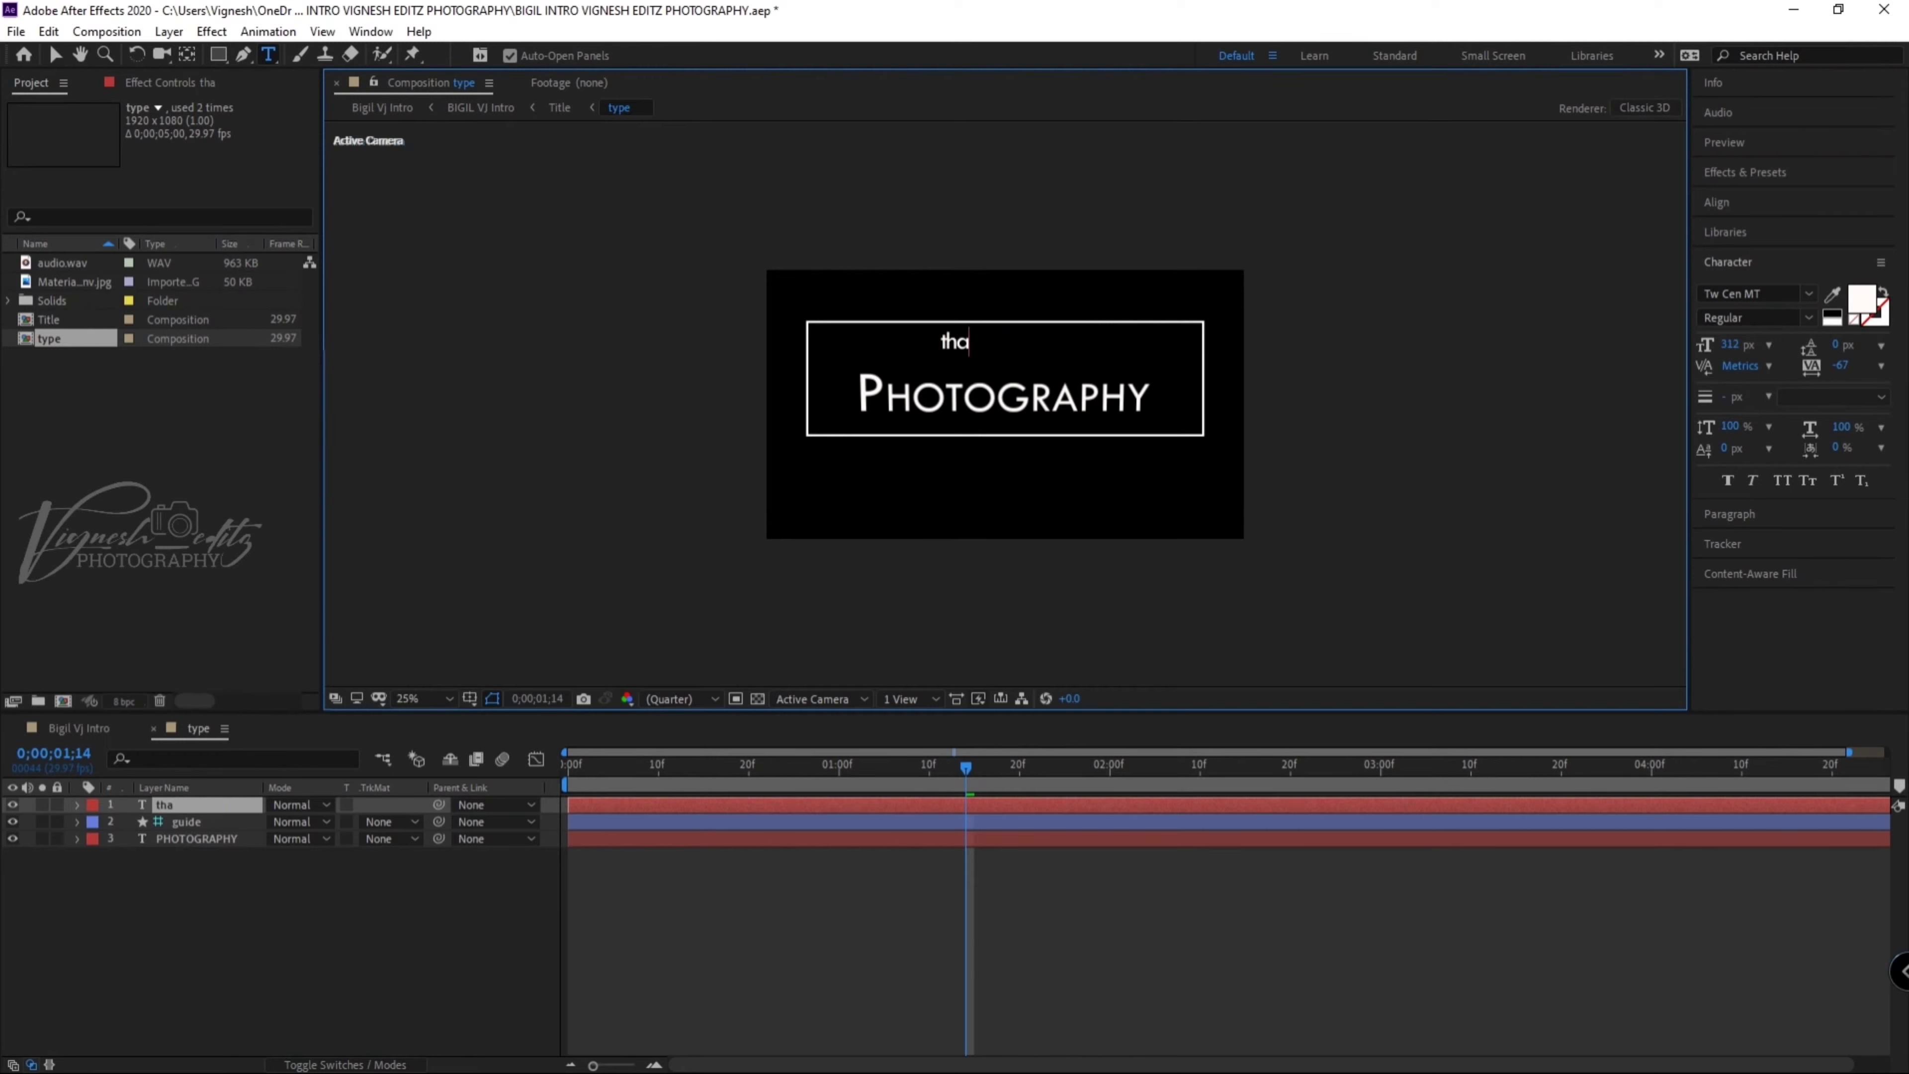
pyautogui.write('a')
pyautogui.press('BackSpace')
pyautogui.press('BackSpace')
pyautogui.press('BackSpace')
pyautogui.press('BackSpace')
pyautogui.press('BackSpace')
pyautogui.write('T')
pyautogui.press('BackSpace')
pyautogui.write('THALAP')
pyautogui.write('ATHY')
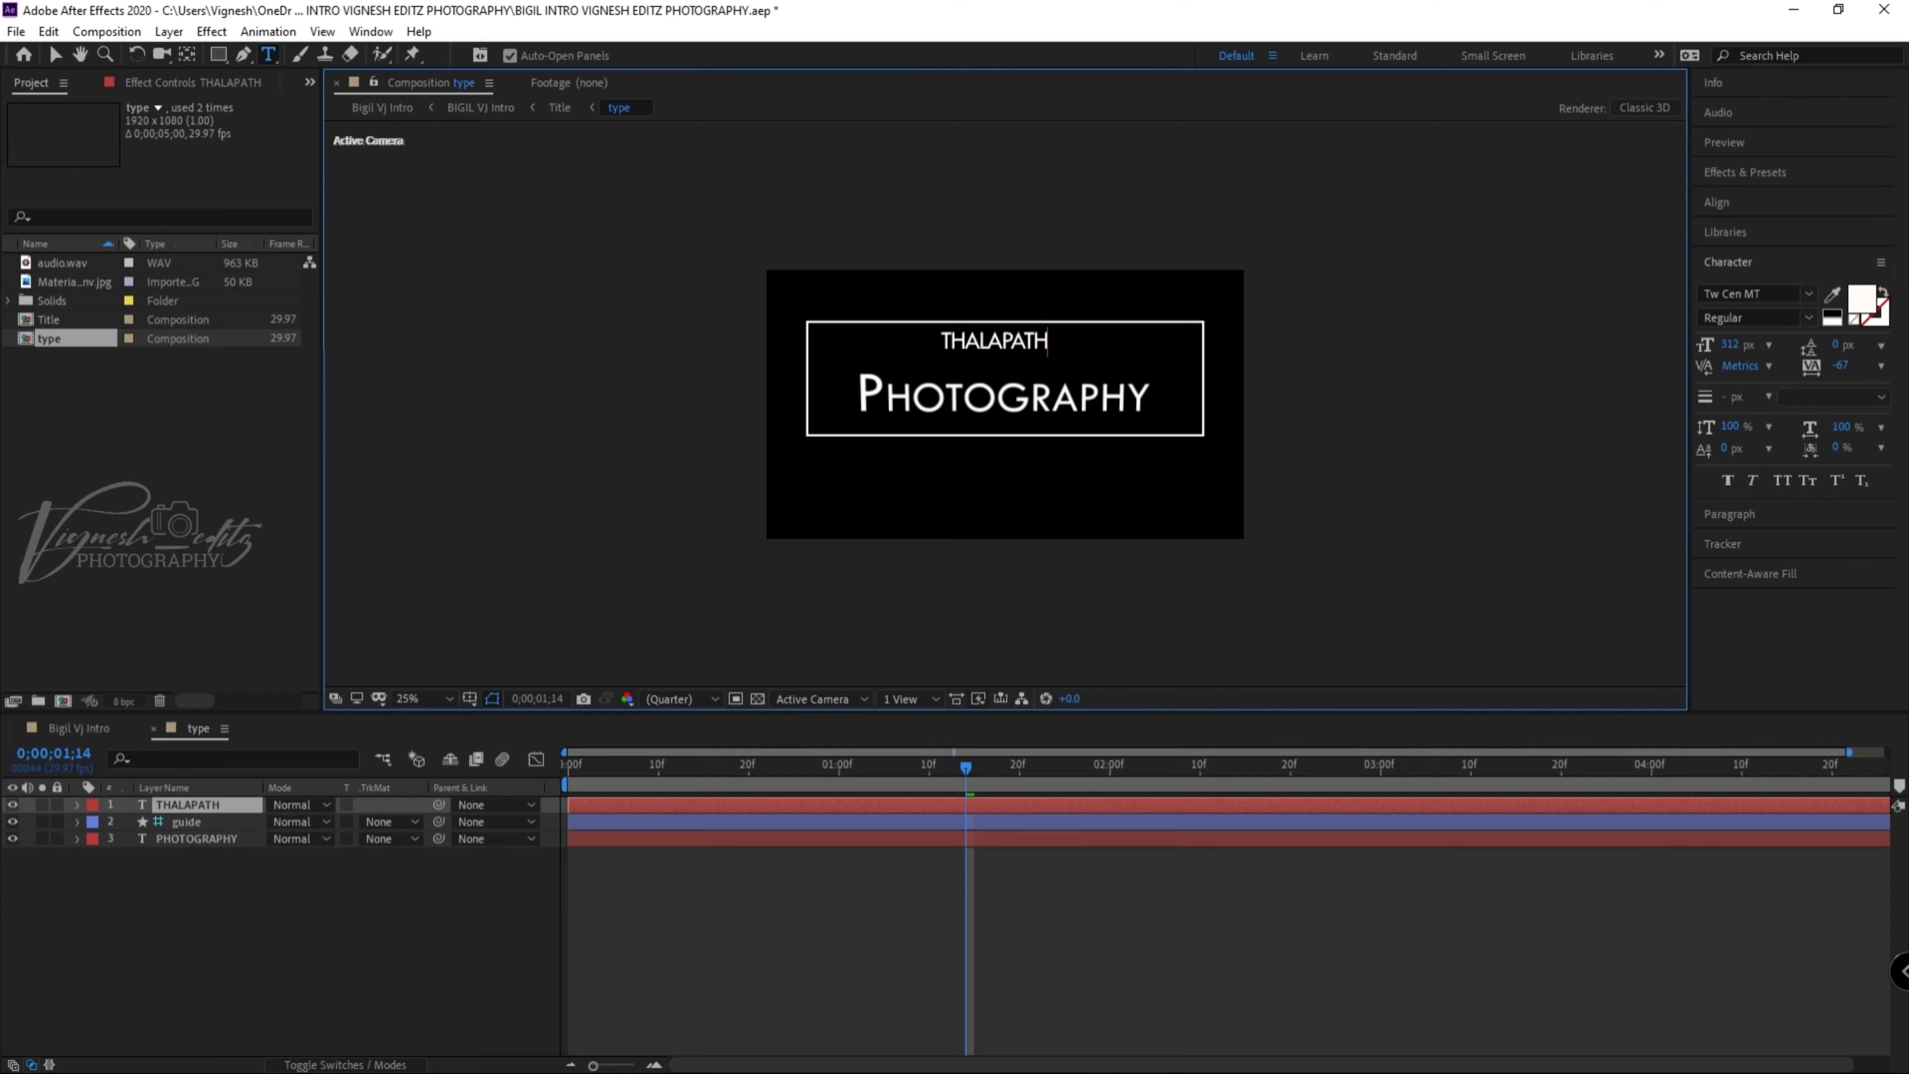
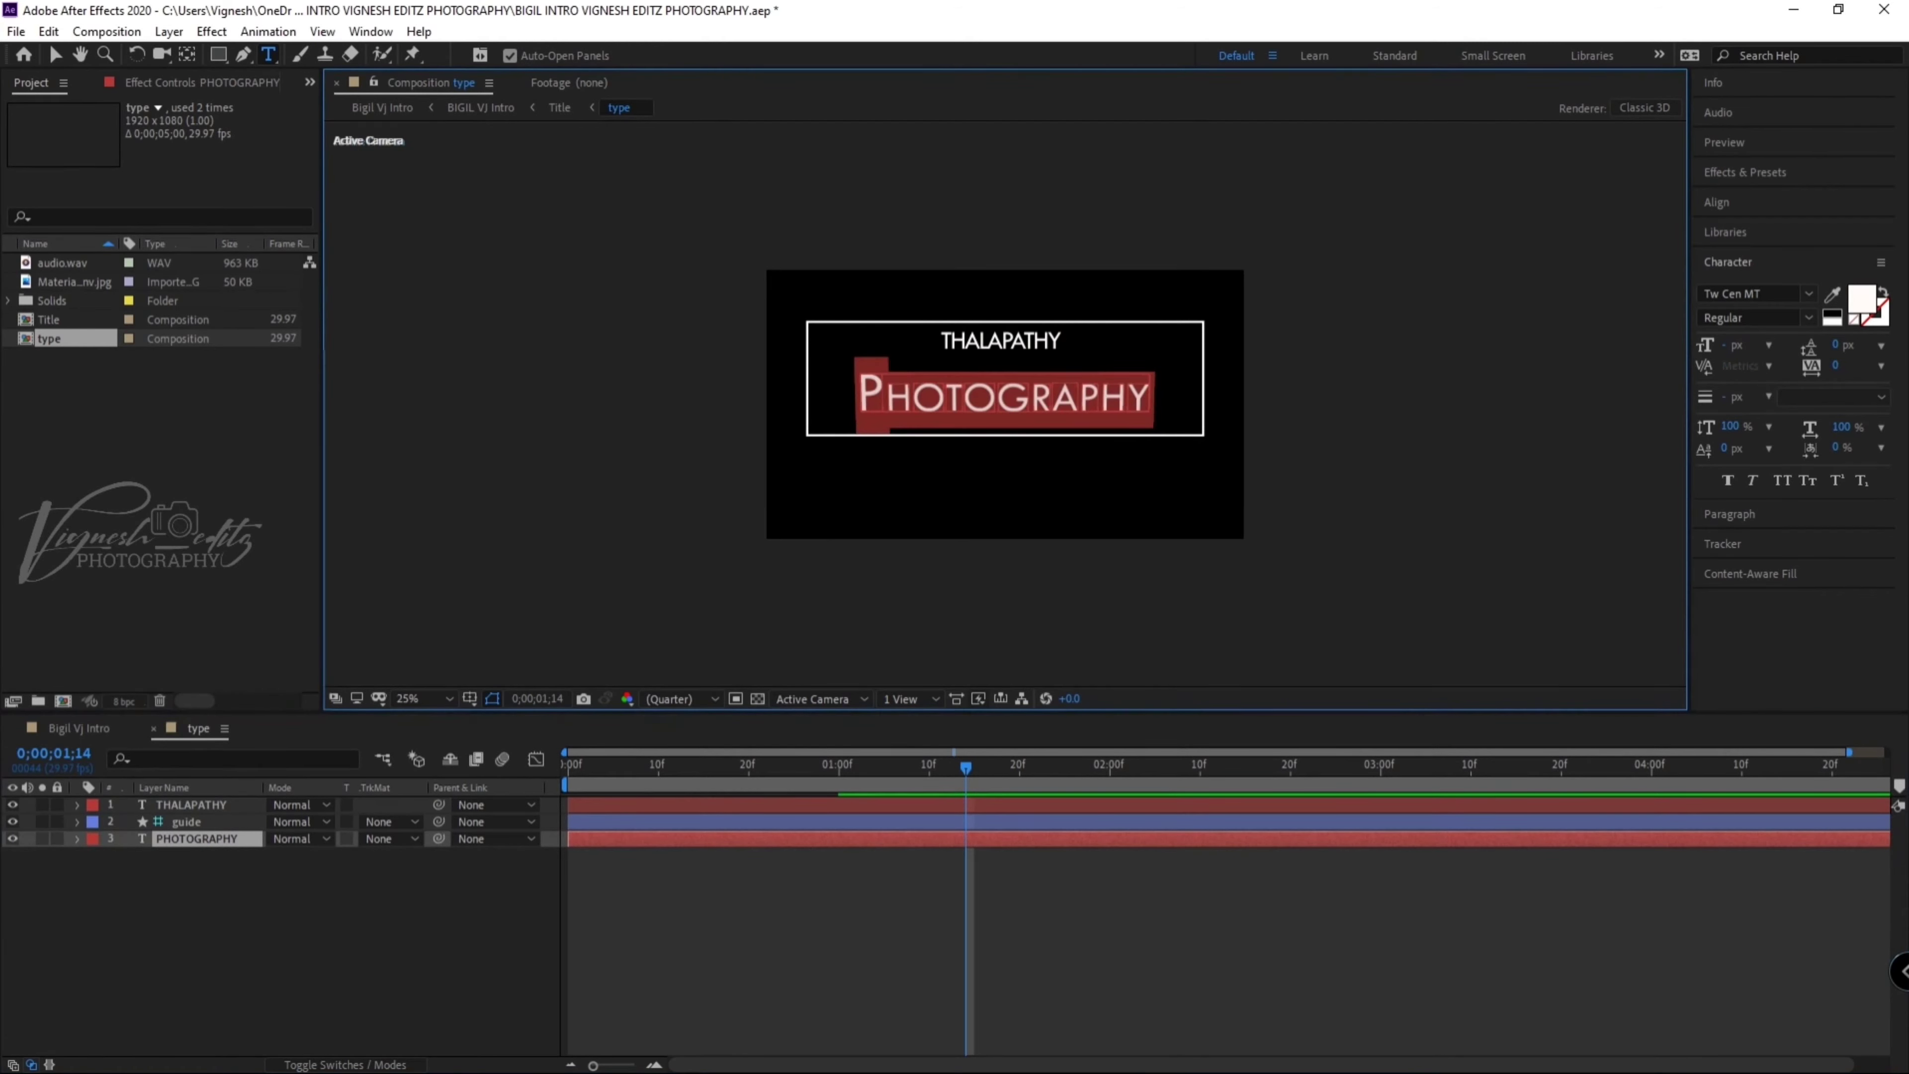
# Replace the word PHOTOGRAPHY with VIJAY on the second line inside the framed box
pyautogui.click(889, 399)
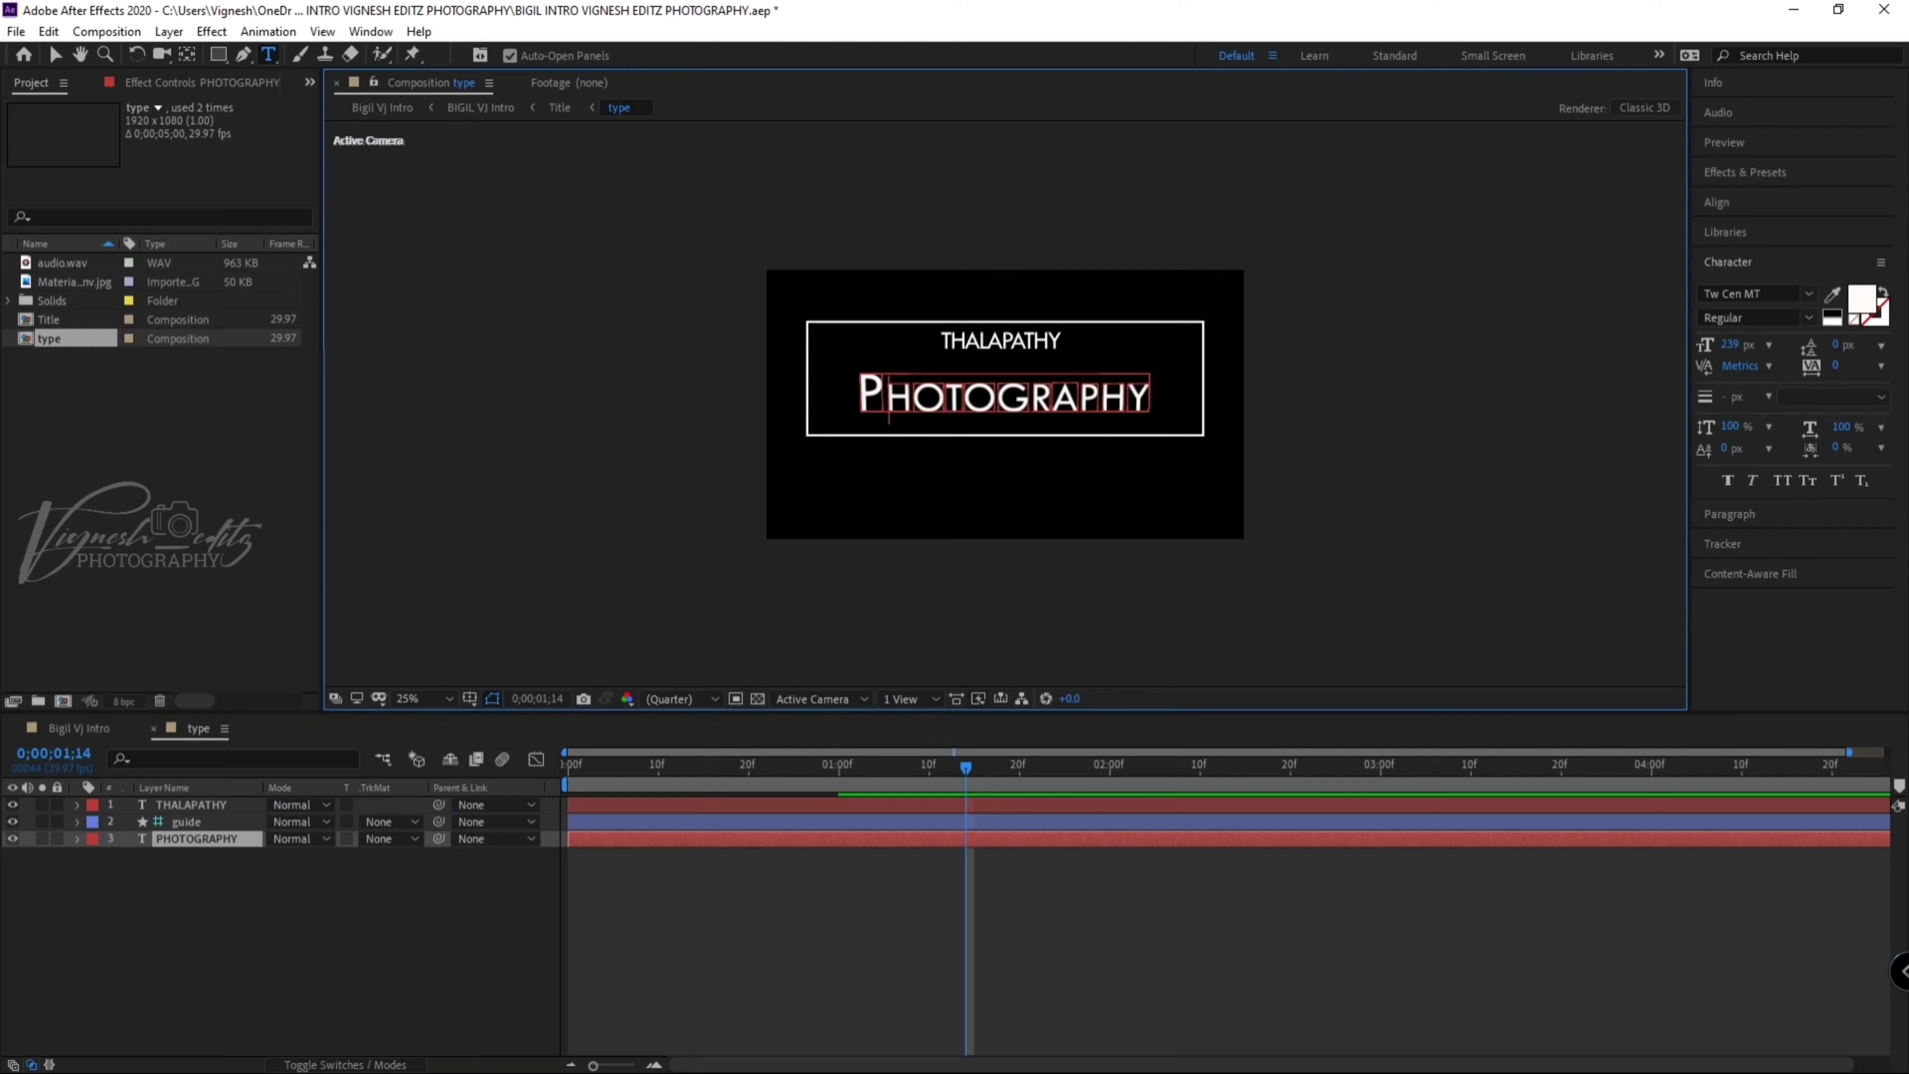
pyautogui.moveTo(856, 396); pyautogui.dragTo(1154, 396)
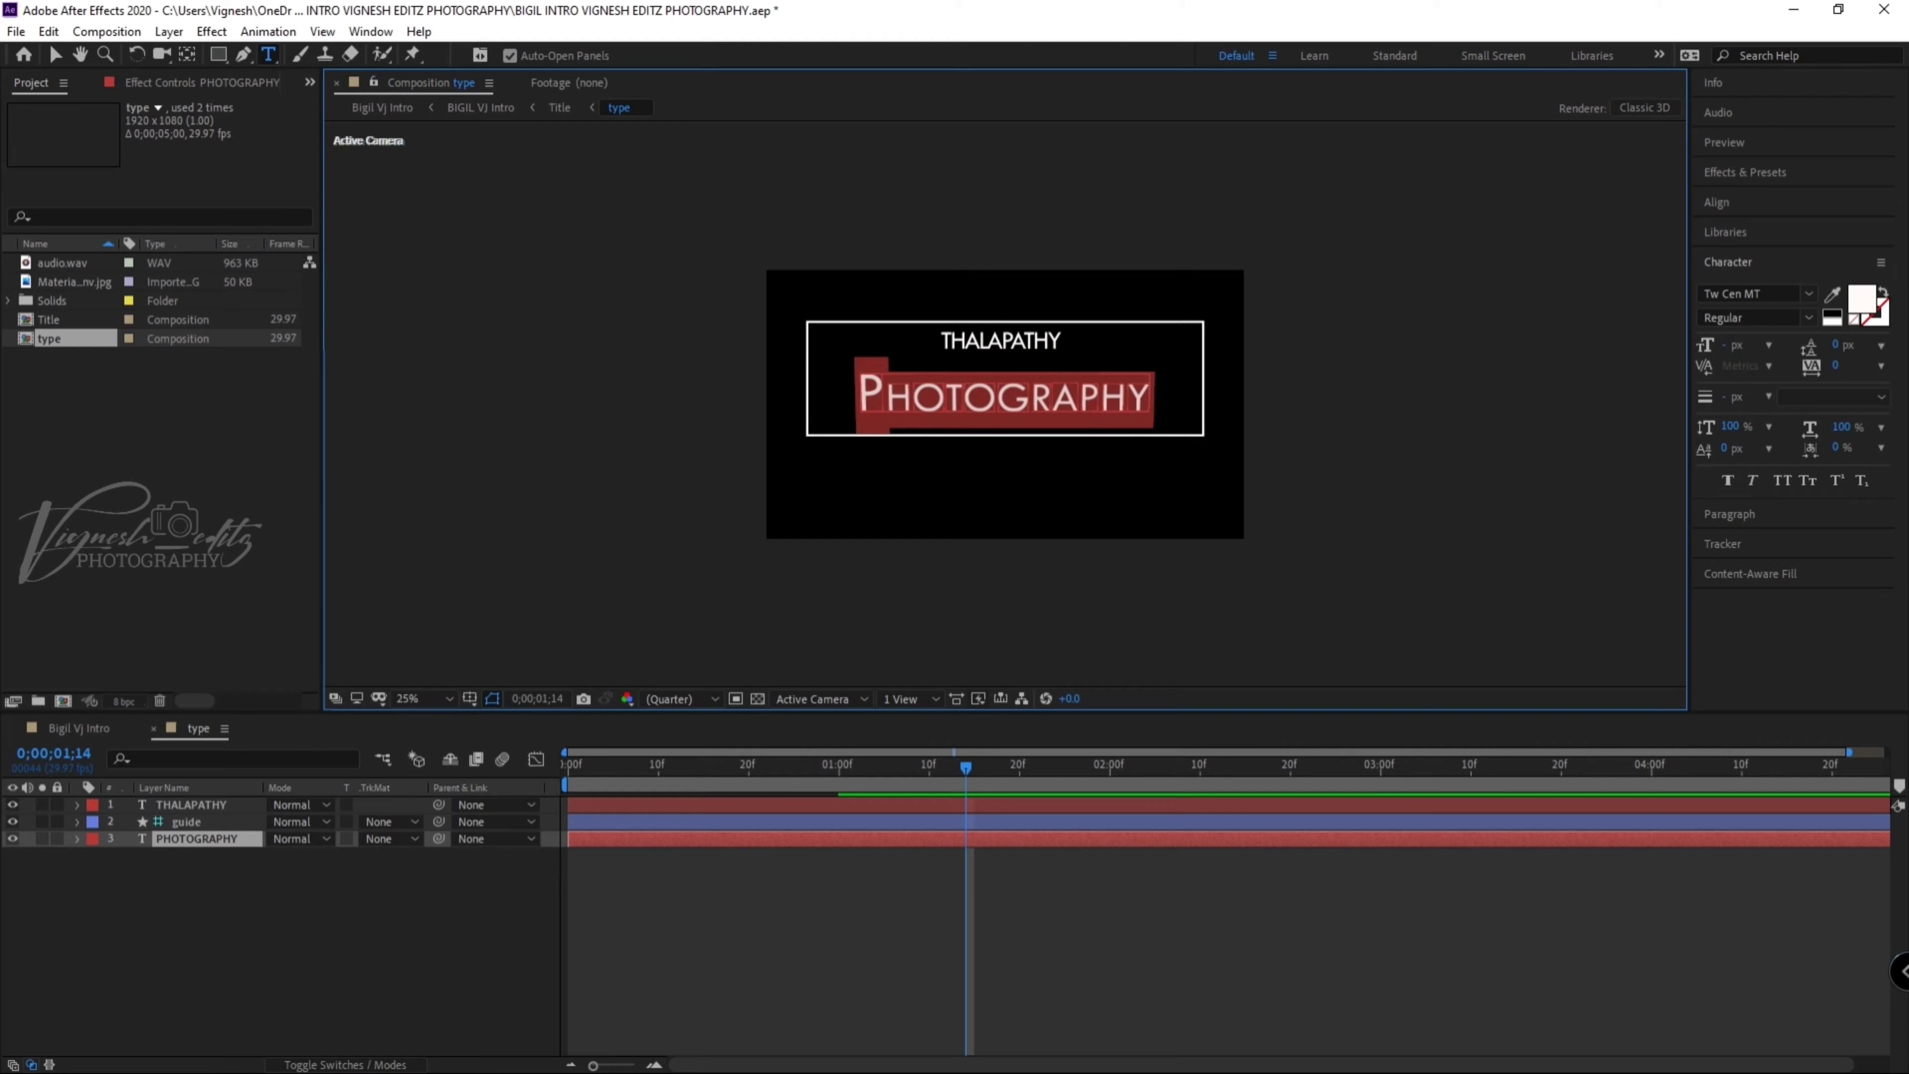
pyautogui.write('VI')
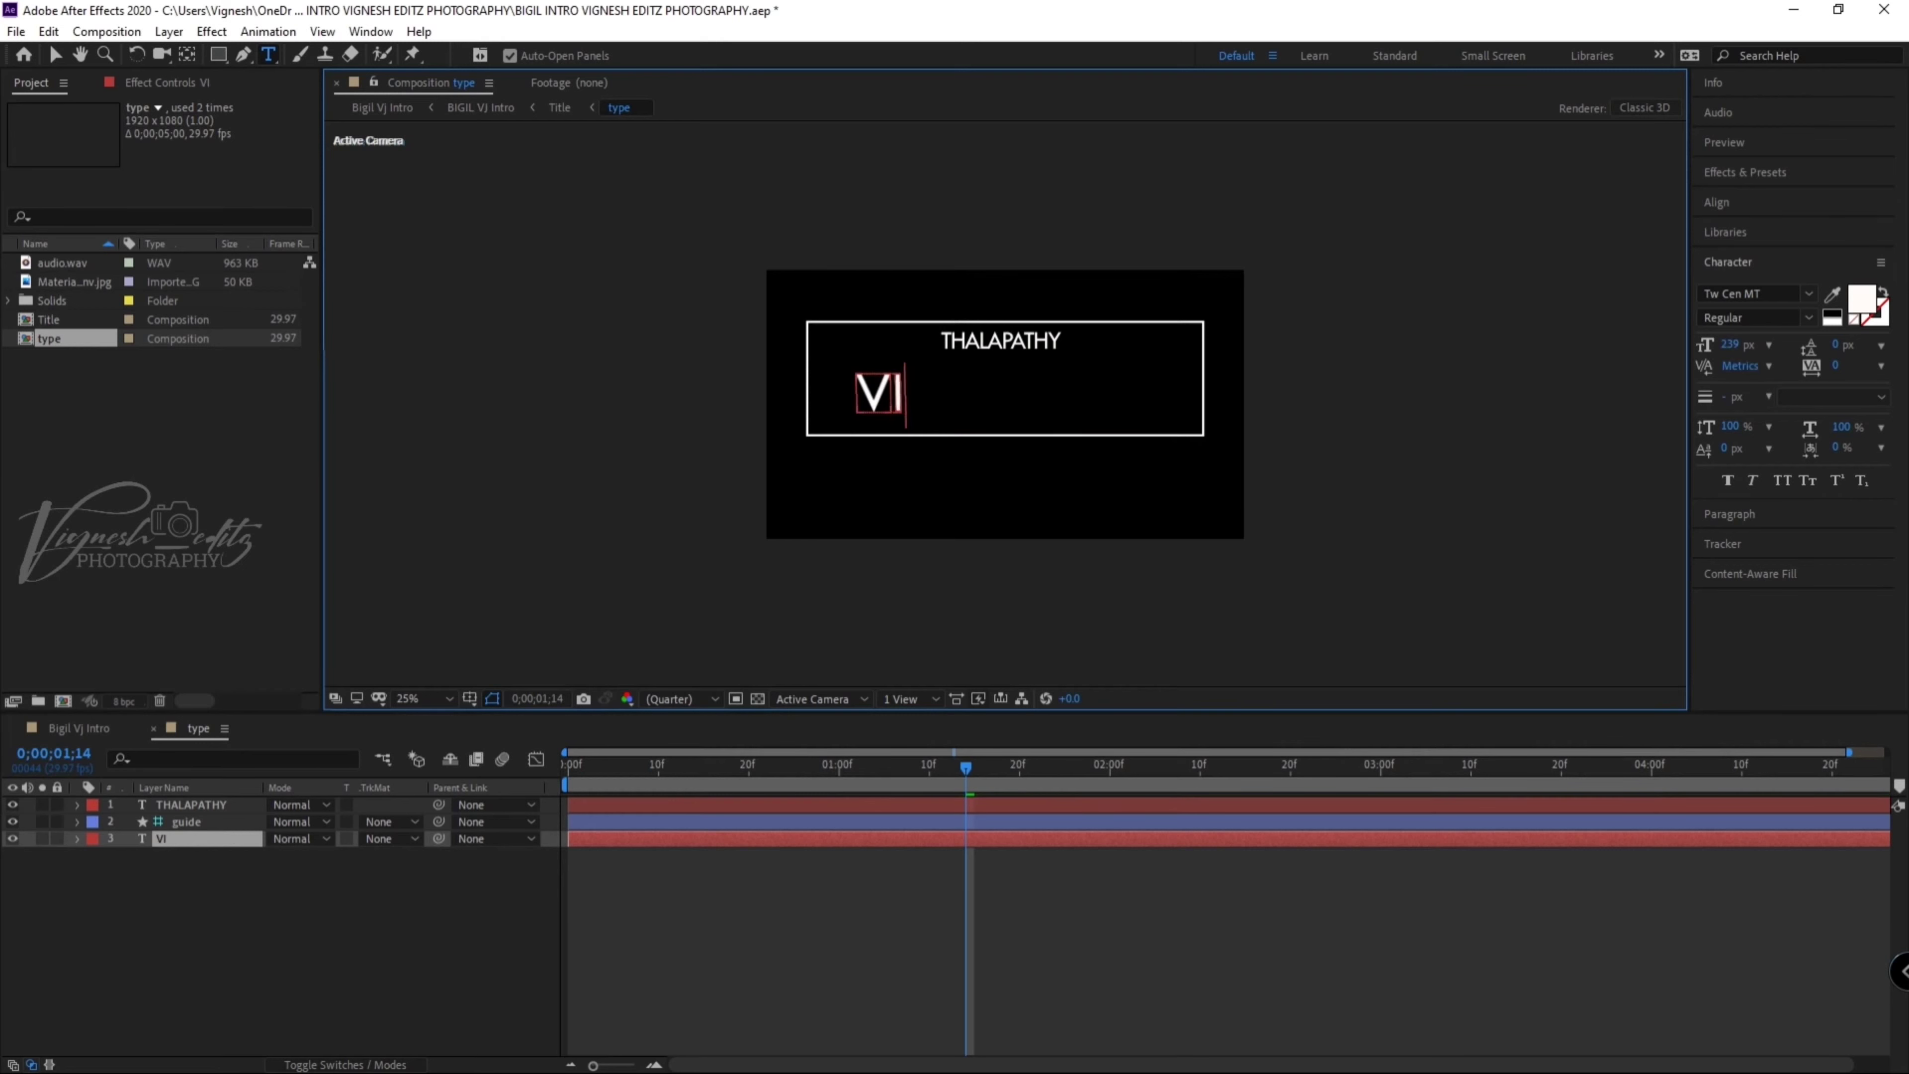
pyautogui.press('BackSpace')
pyautogui.write('IJAY')
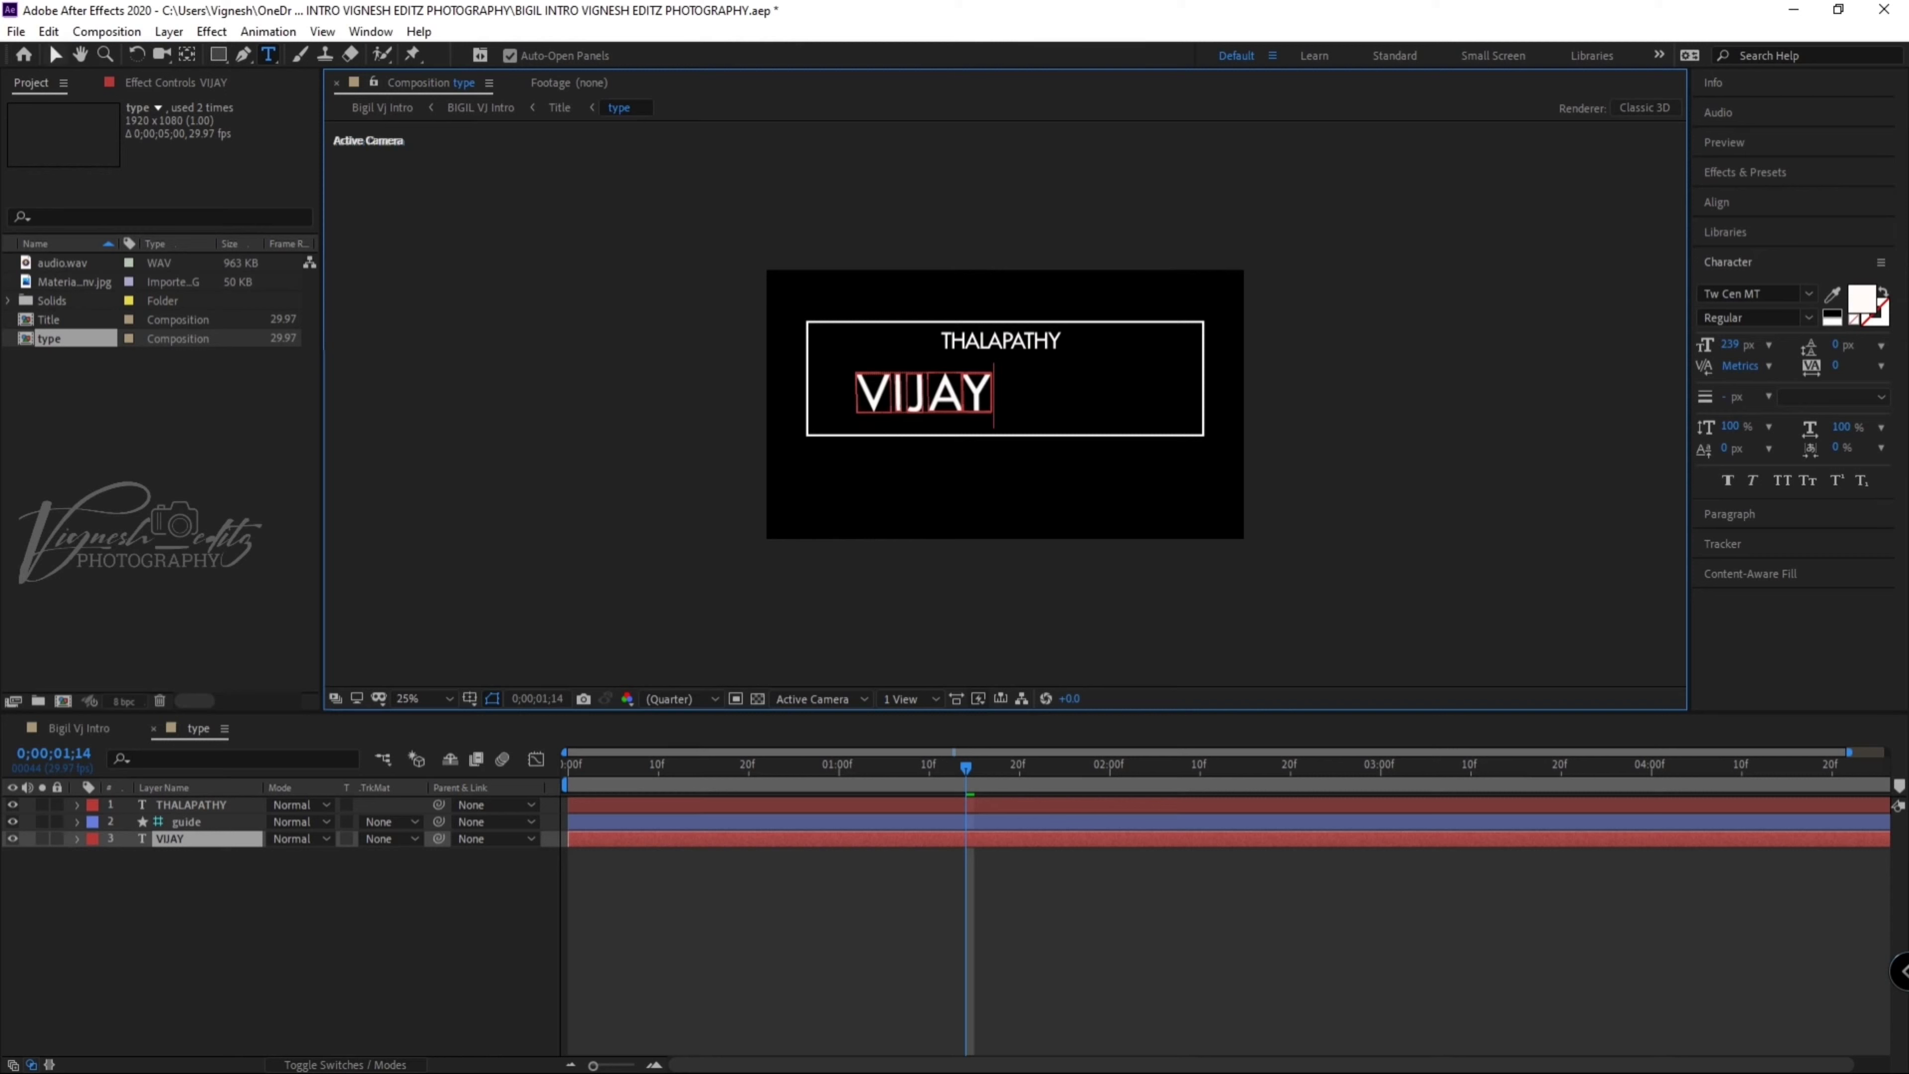
pyautogui.click(55, 54)
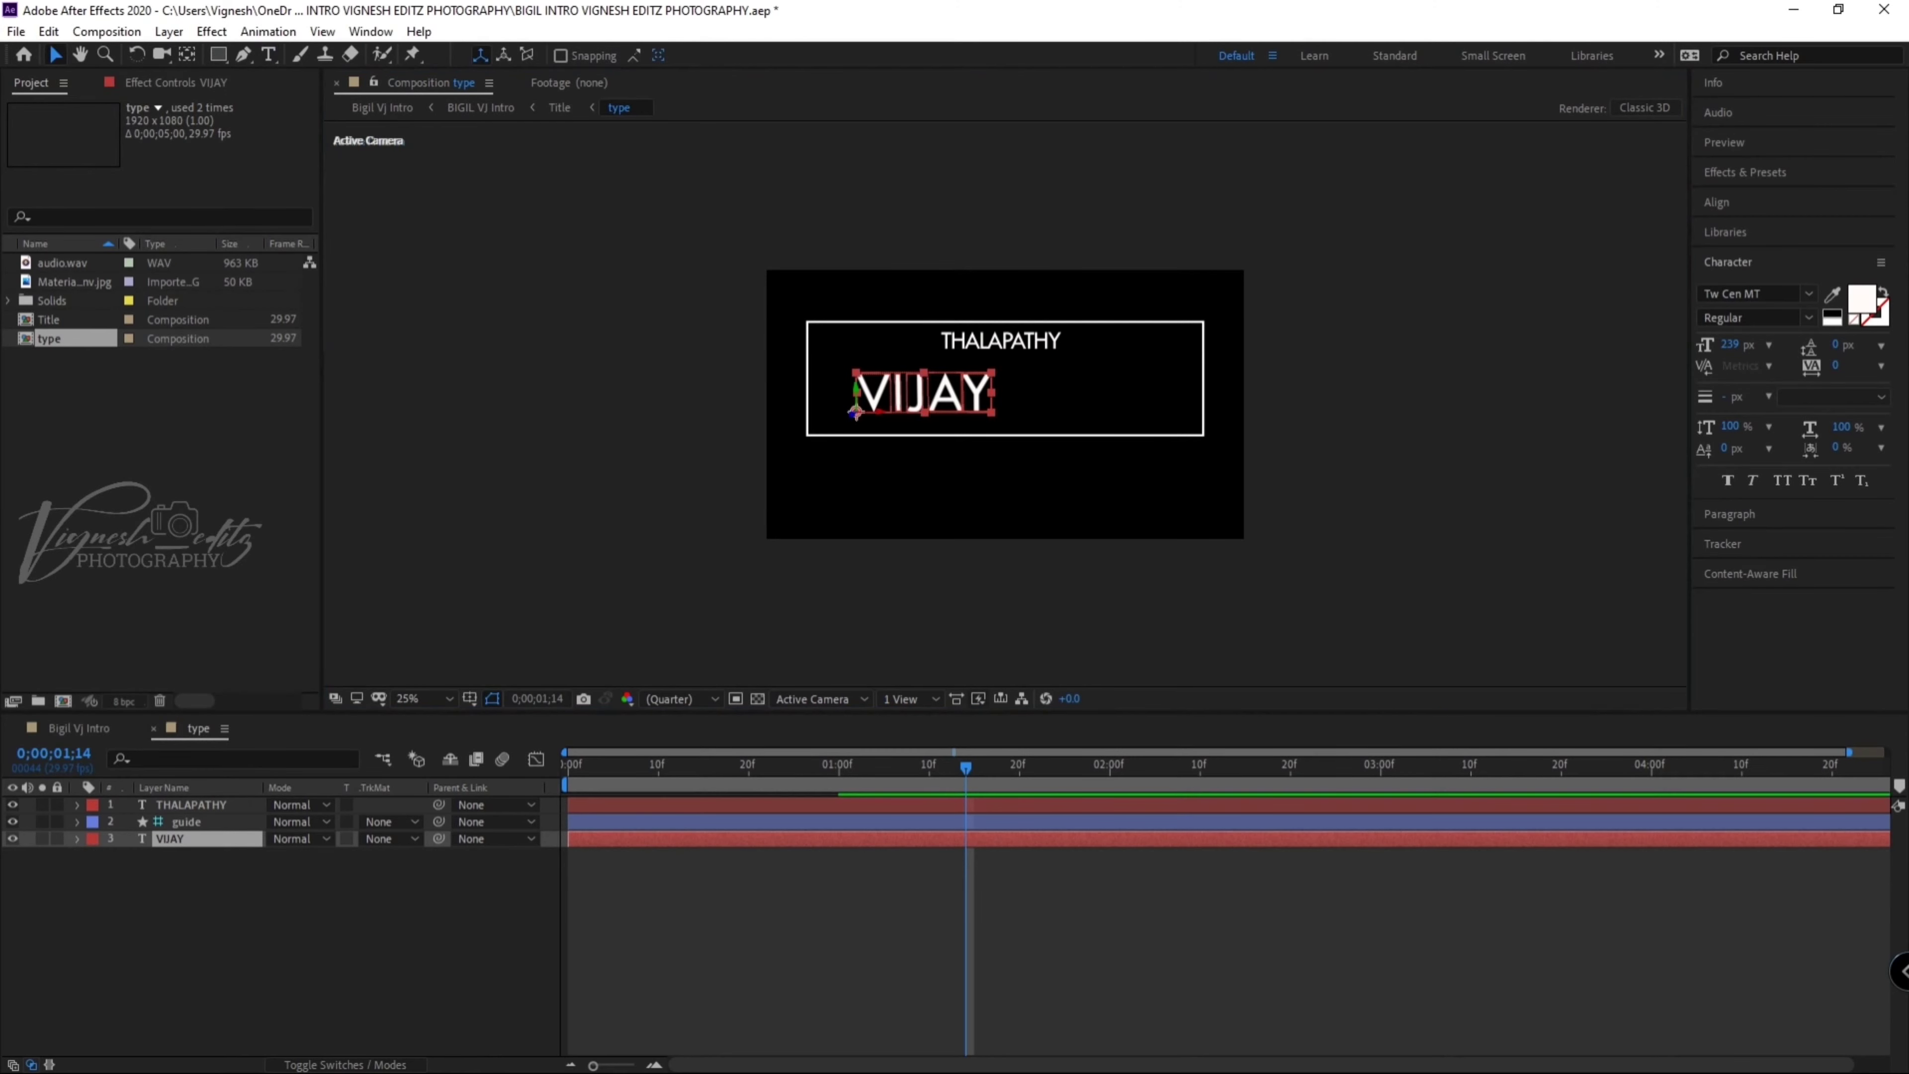
# Shift VIJAY right to centre it under THALAPATHY and preview the type comp
pyautogui.moveTo(858, 412); pyautogui.dragTo(928, 418)
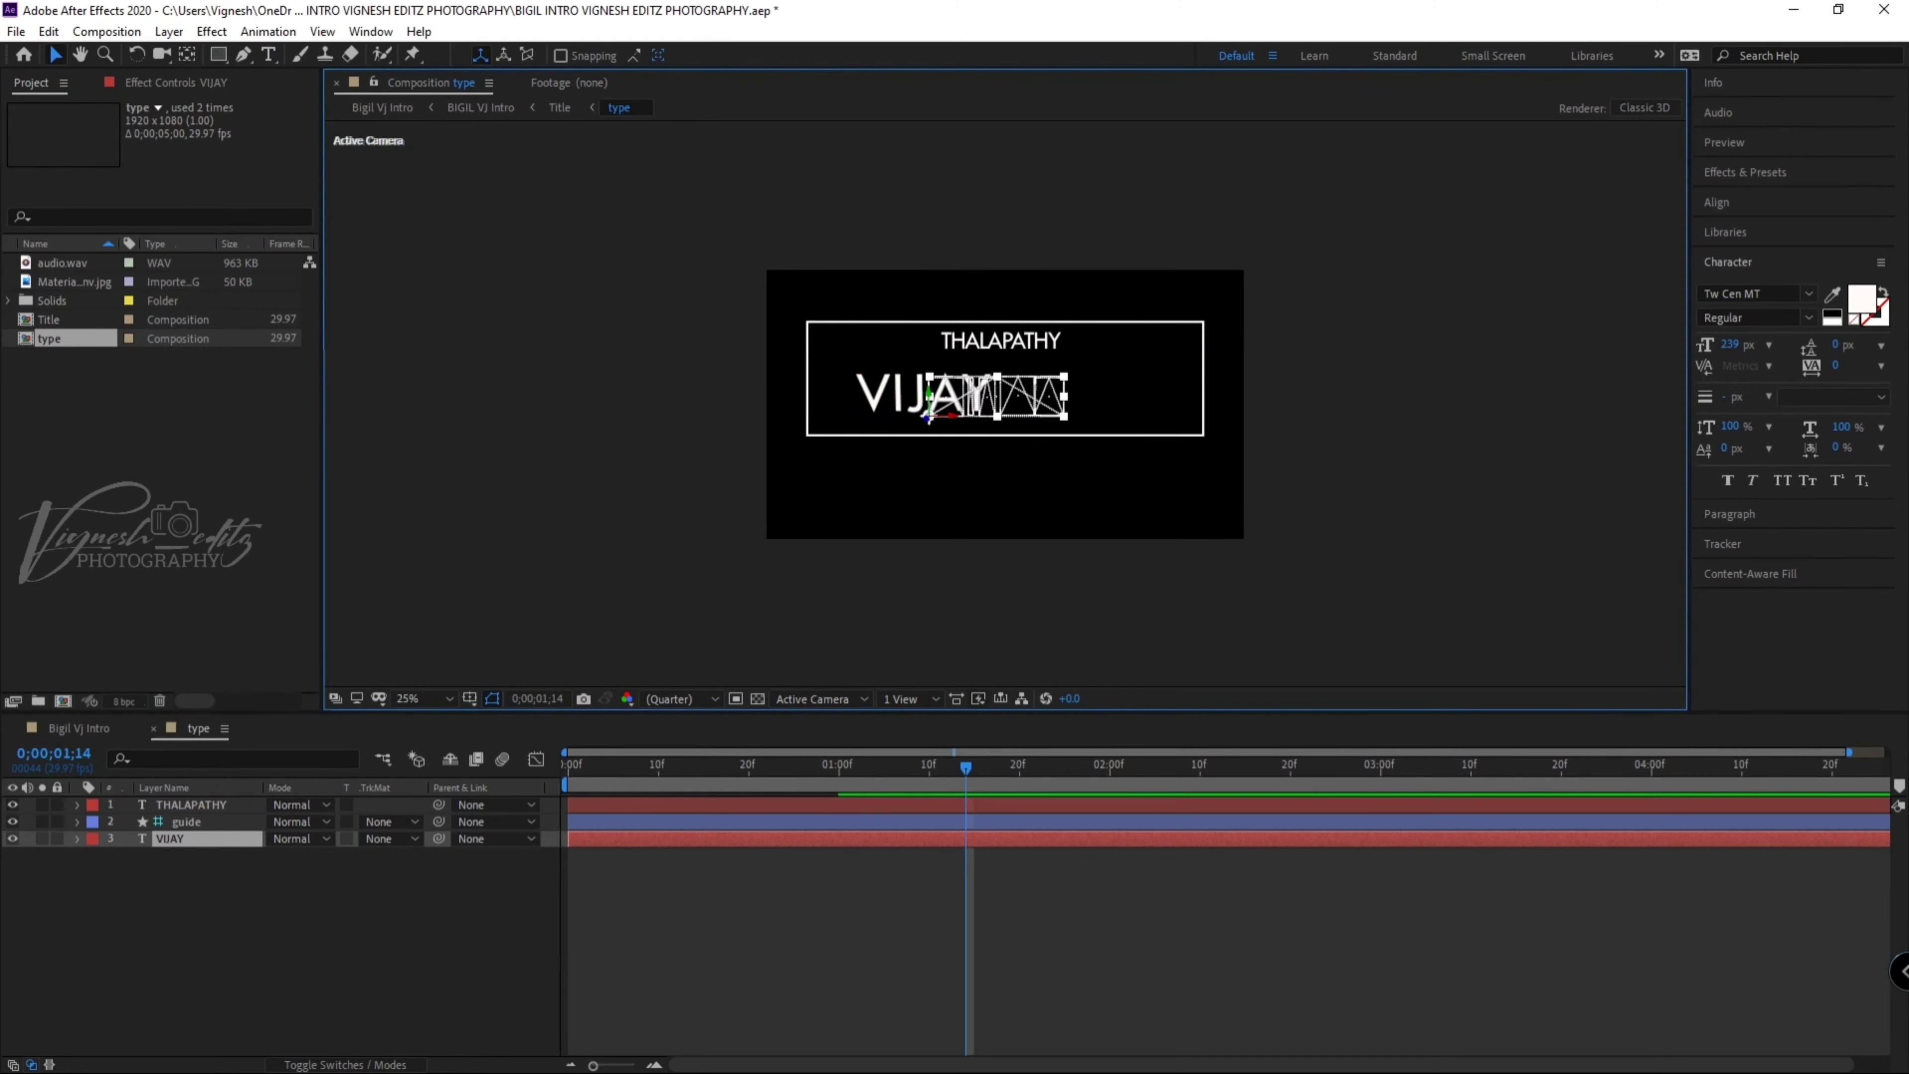
pyautogui.press('capslock')
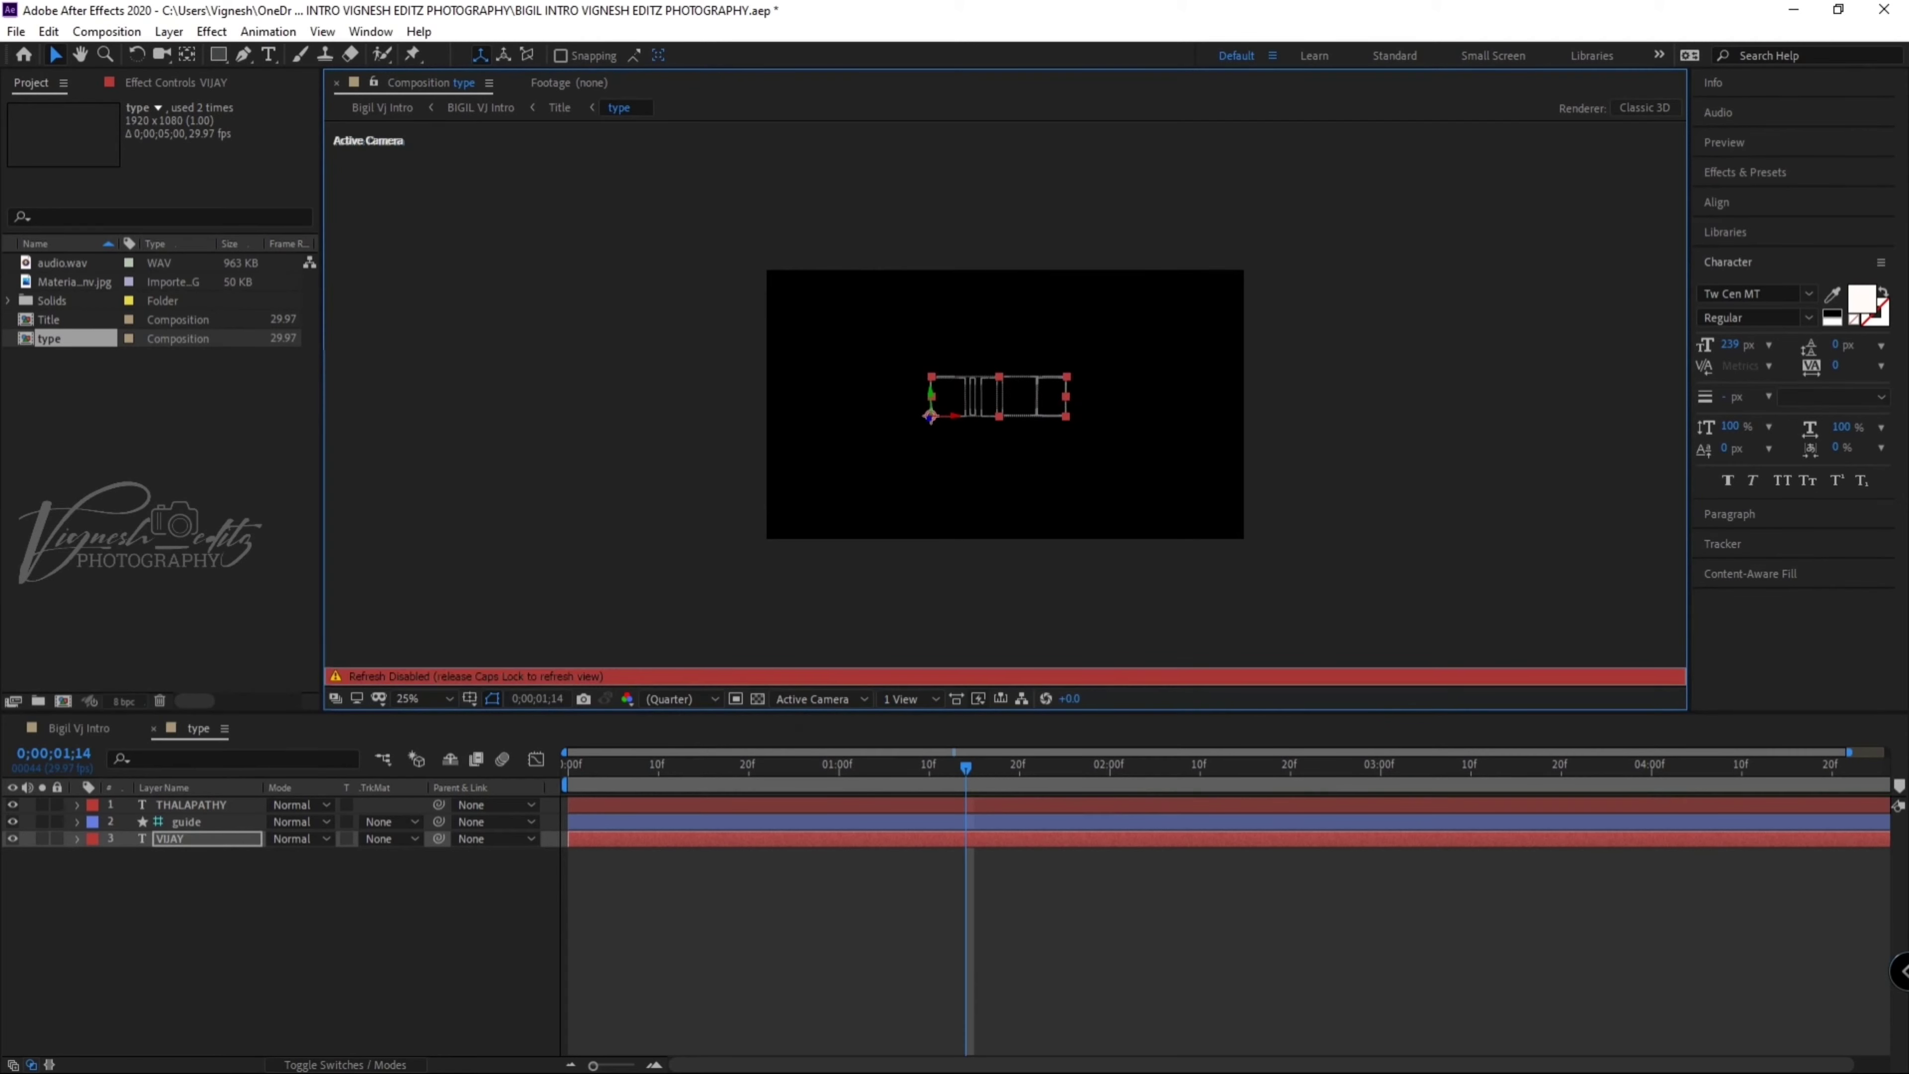
pyautogui.press('capslock')
pyautogui.press('space')
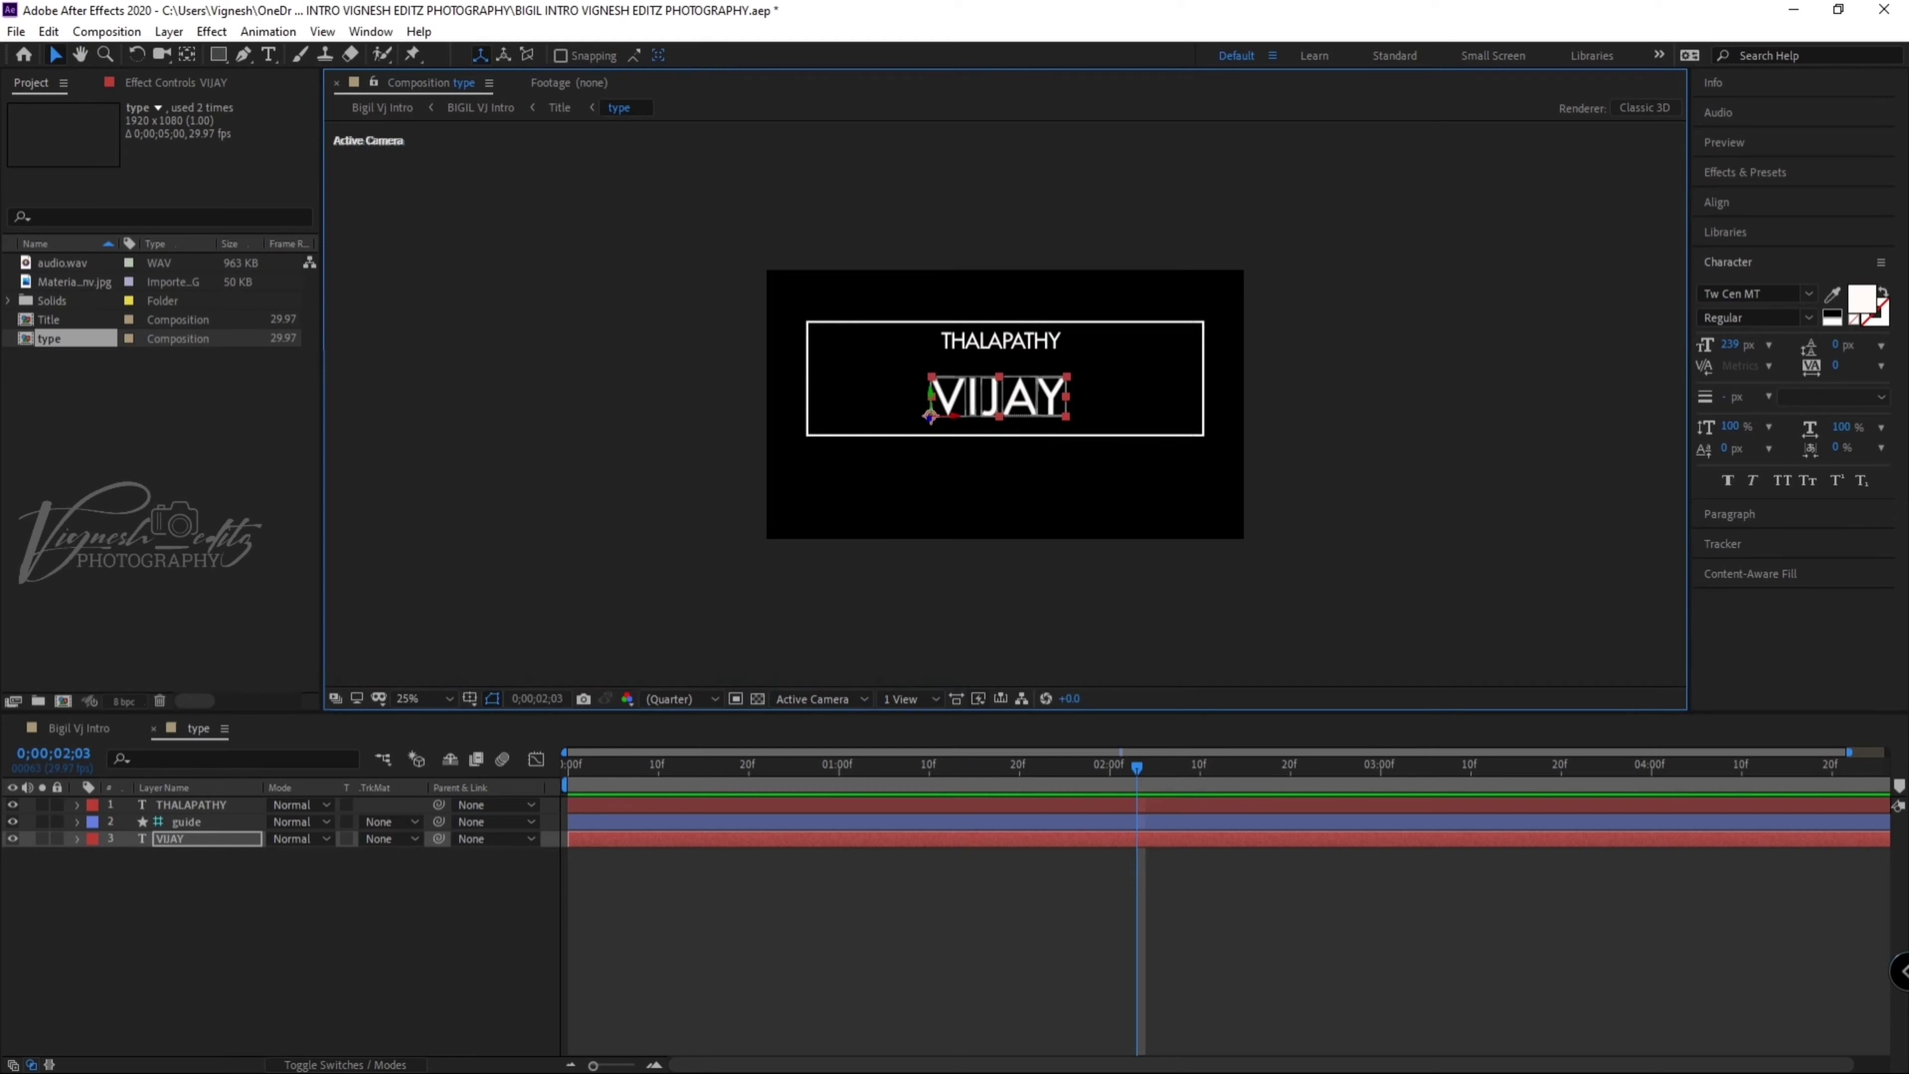
pyautogui.hotkey('ctrl', 't')
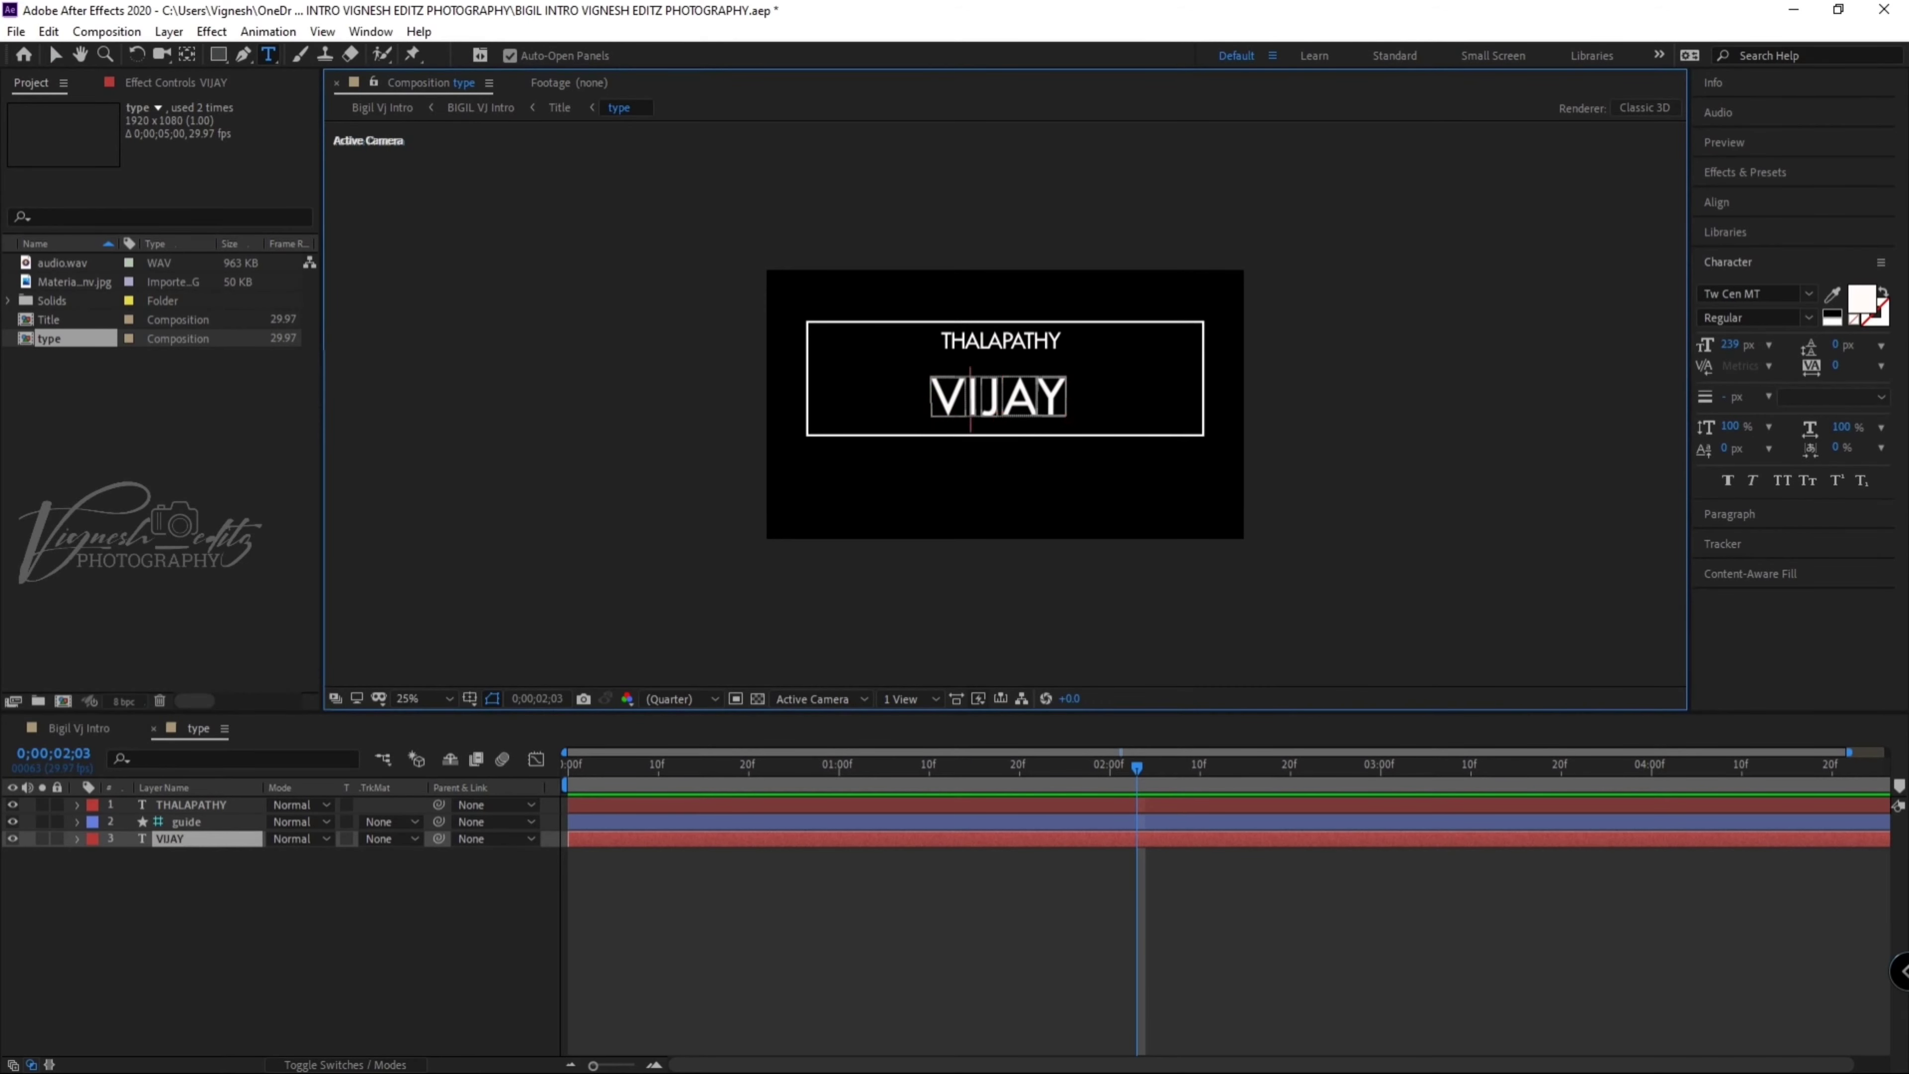
# Set the IJAY letters of VIJAY to 175 px font size, then preview
pyautogui.moveTo(965, 398); pyautogui.dragTo(1072, 398)
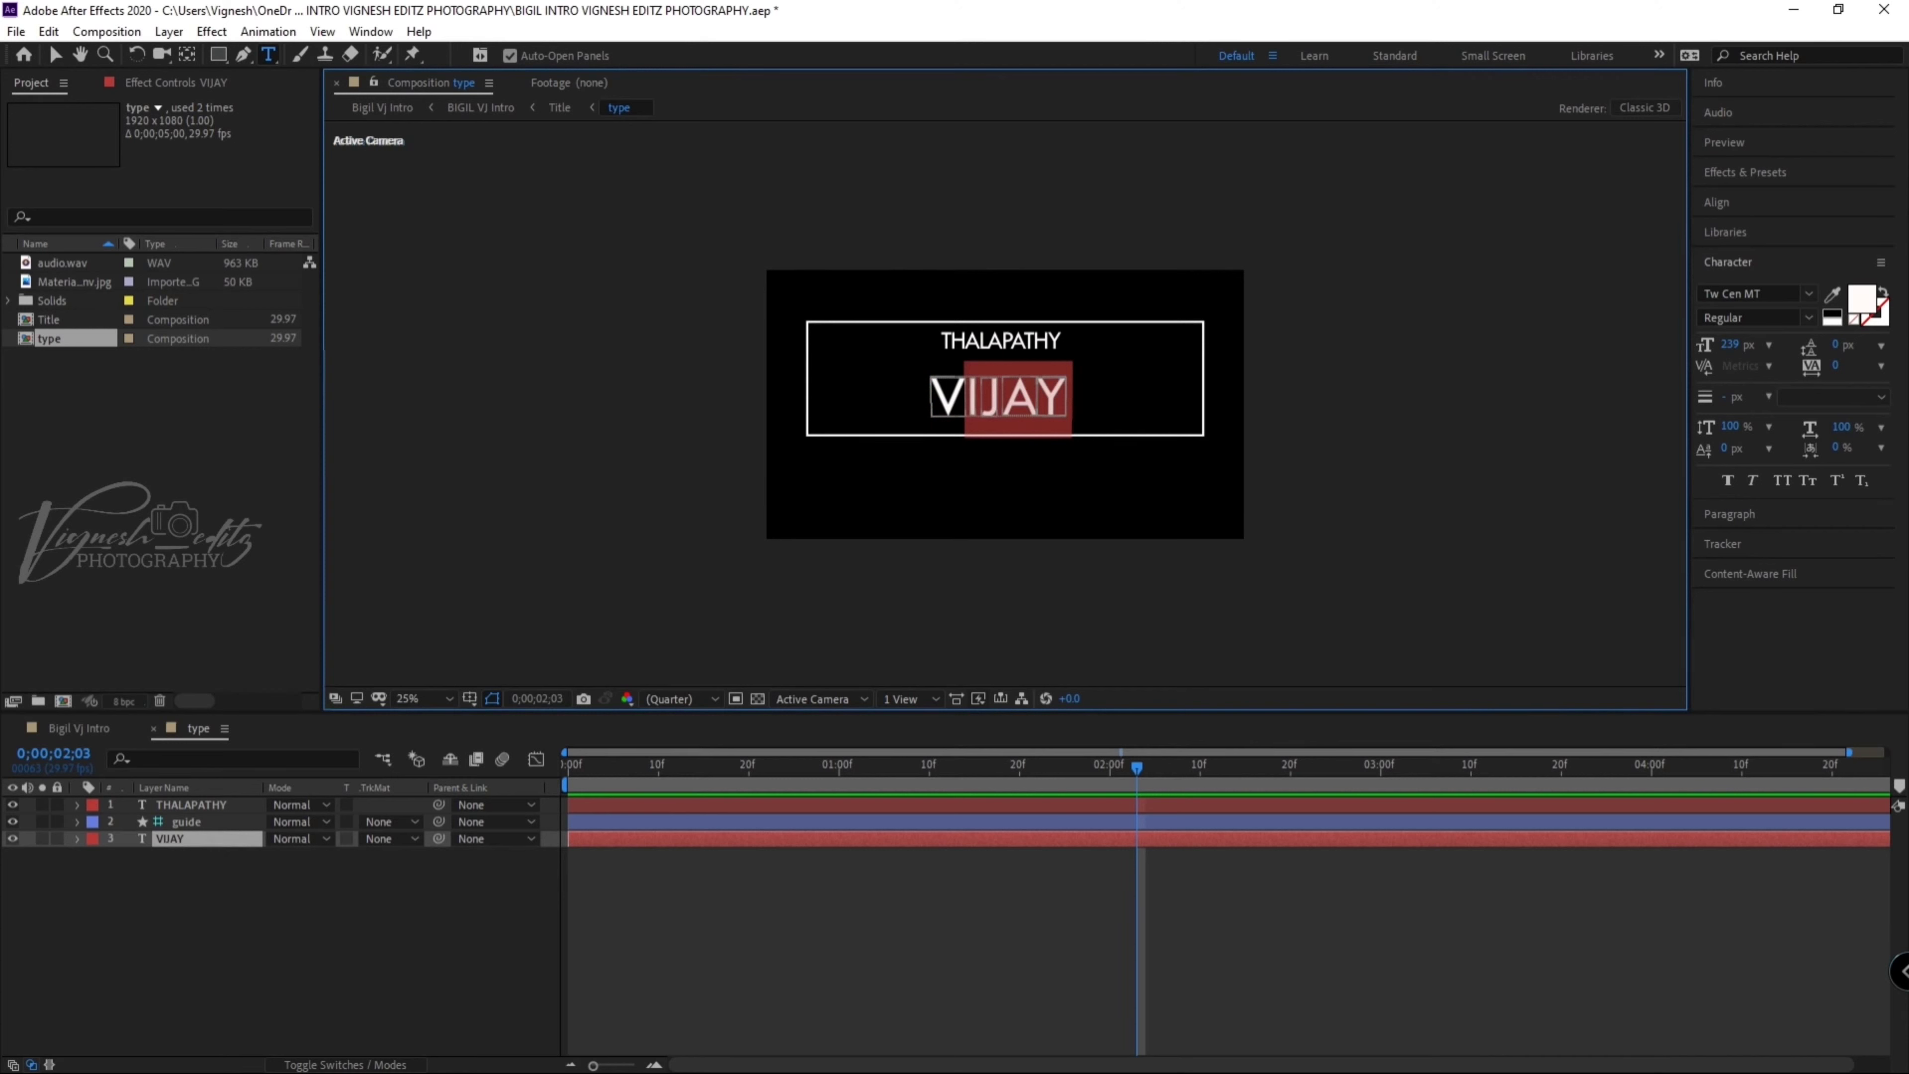
pyautogui.click(1803, 369)
pyautogui.press('Down')
pyautogui.press('Down')
pyautogui.press('Down')
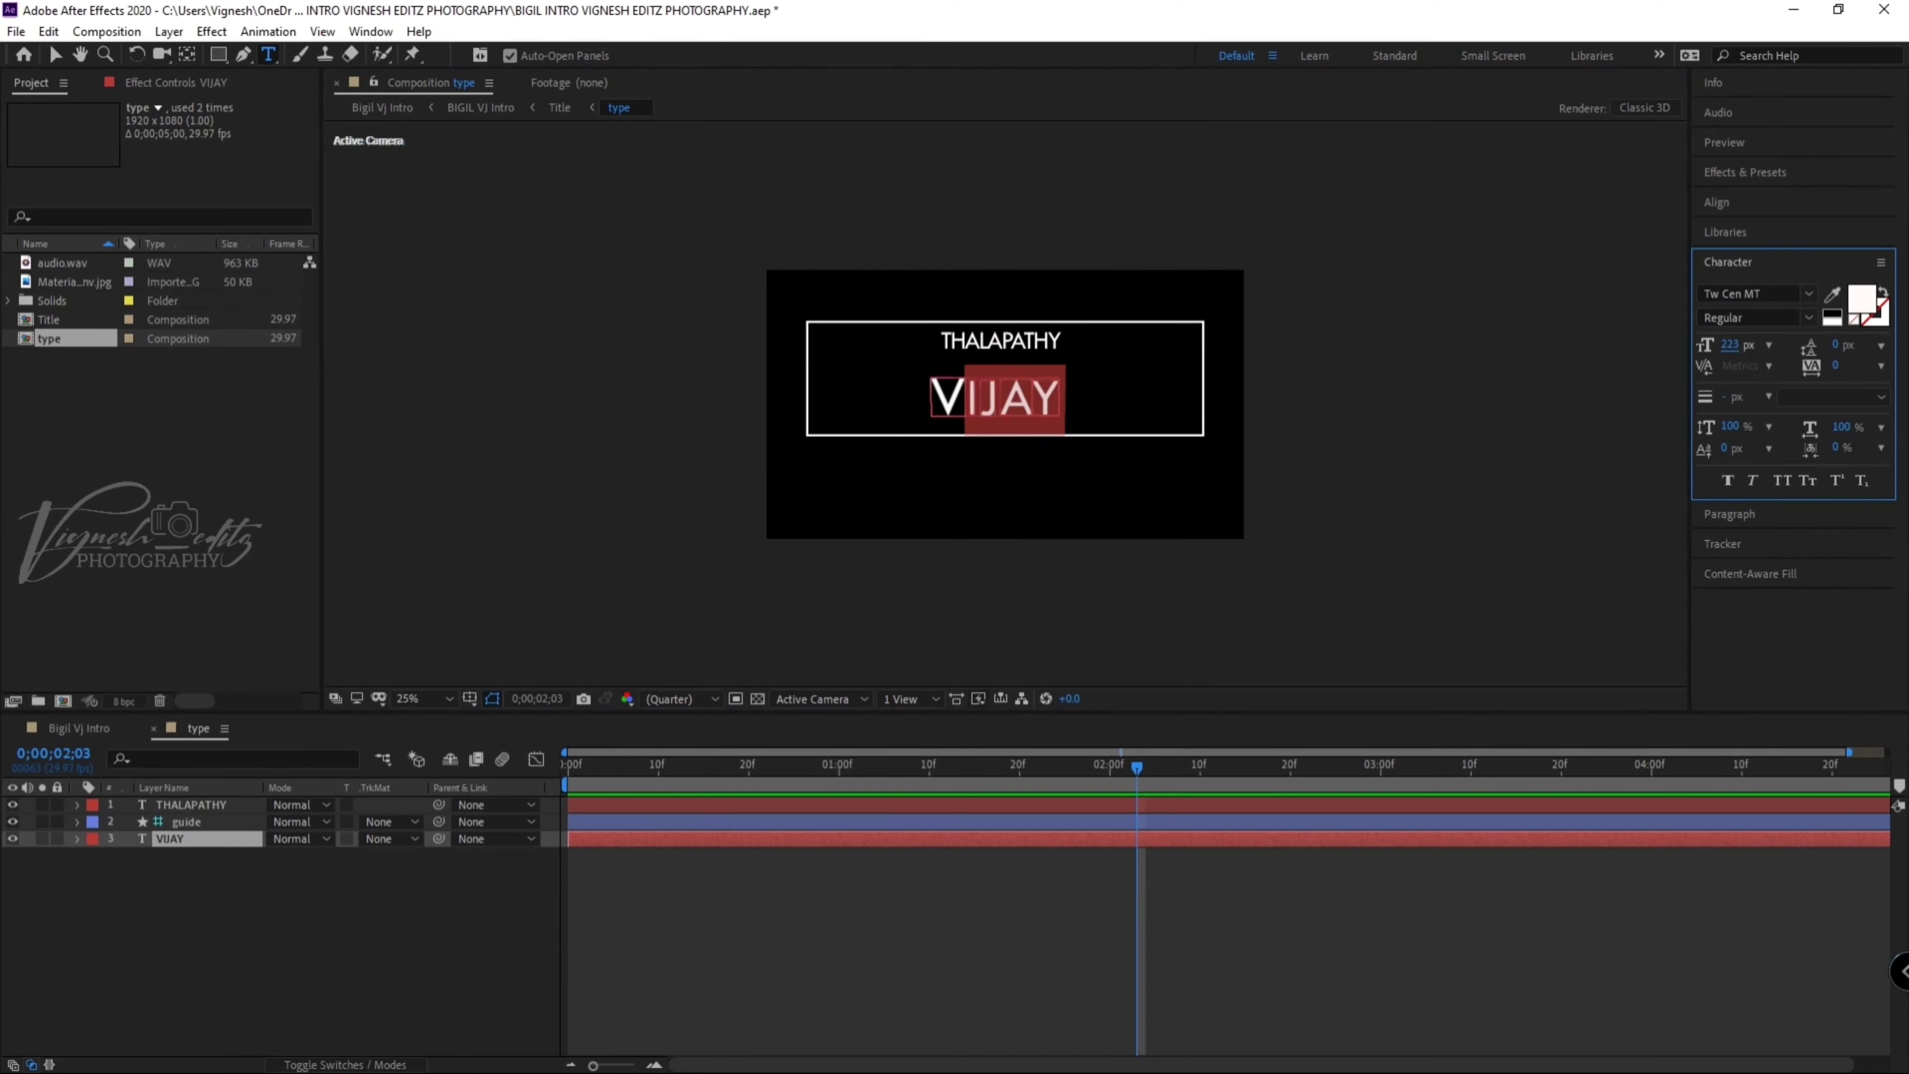
pyautogui.click(1731, 344)
pyautogui.write('175')
pyautogui.press('Return')
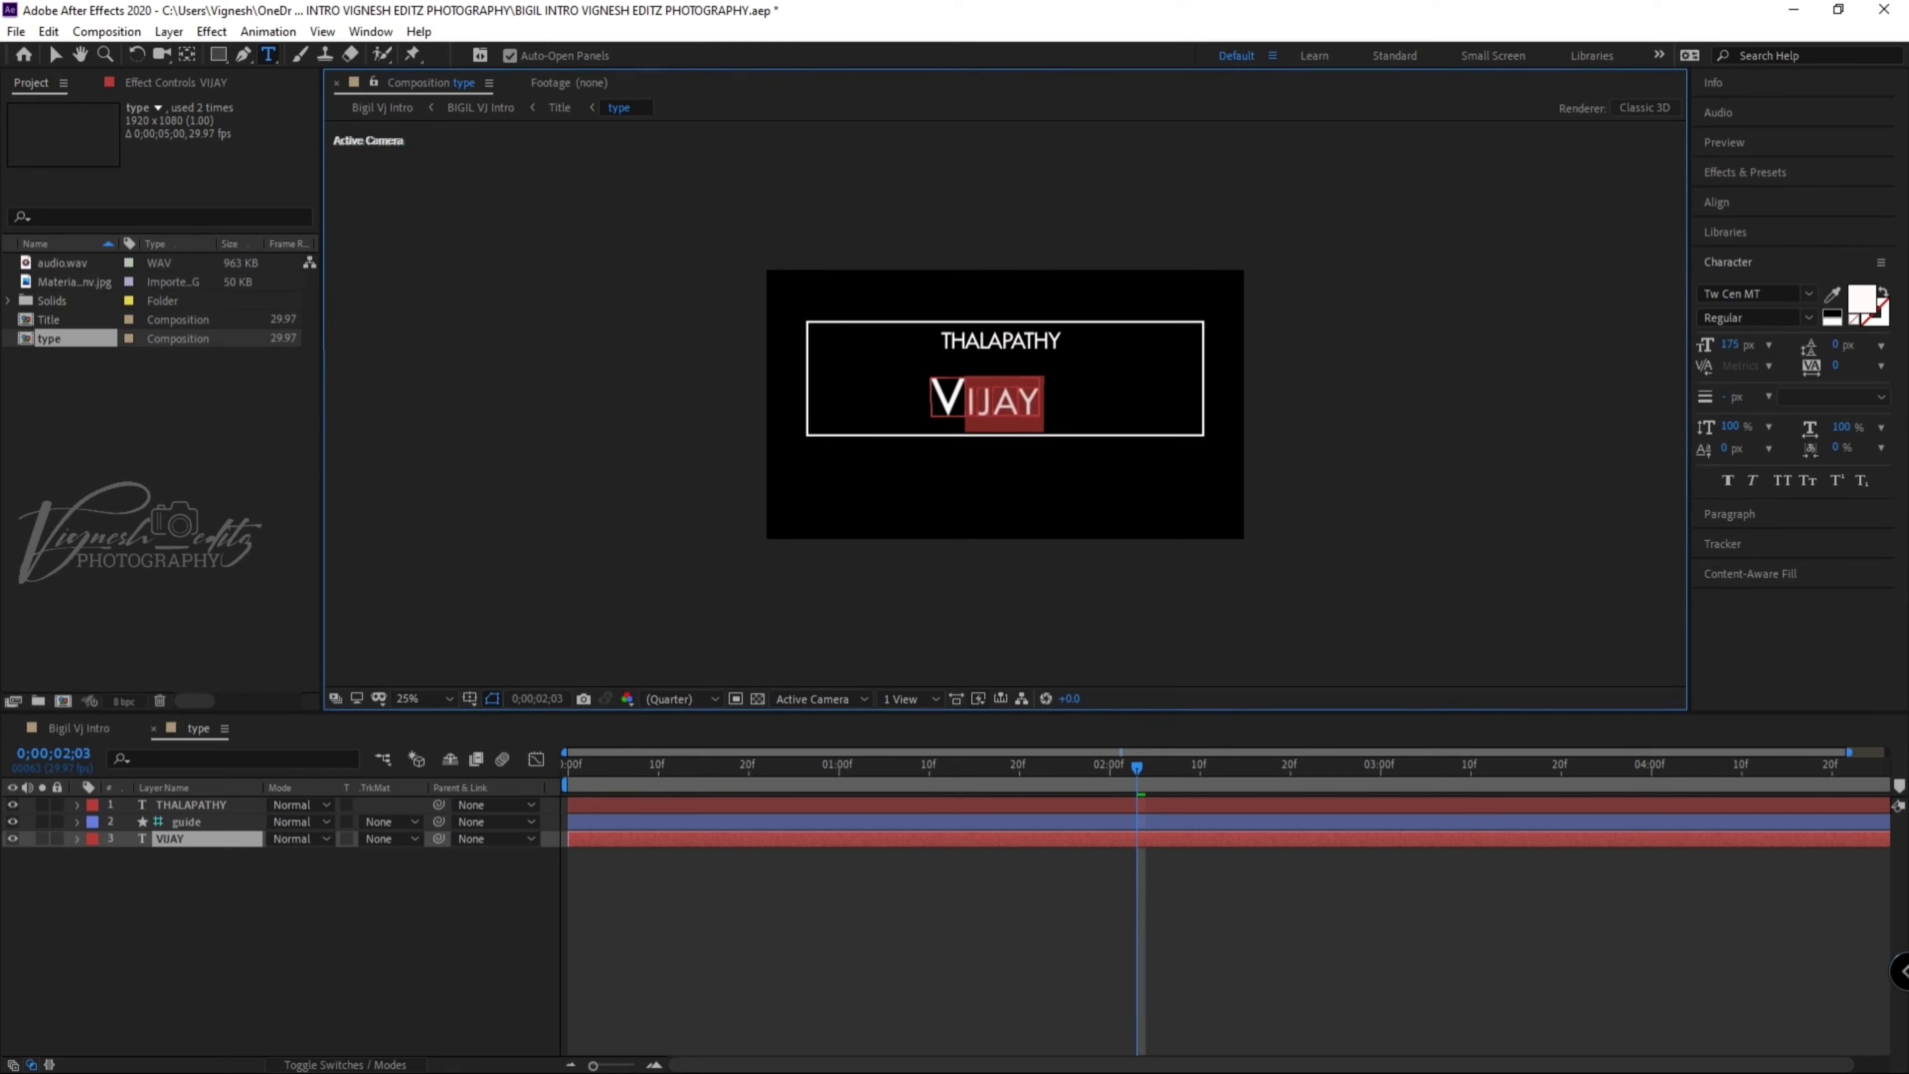
pyautogui.press('Escape')
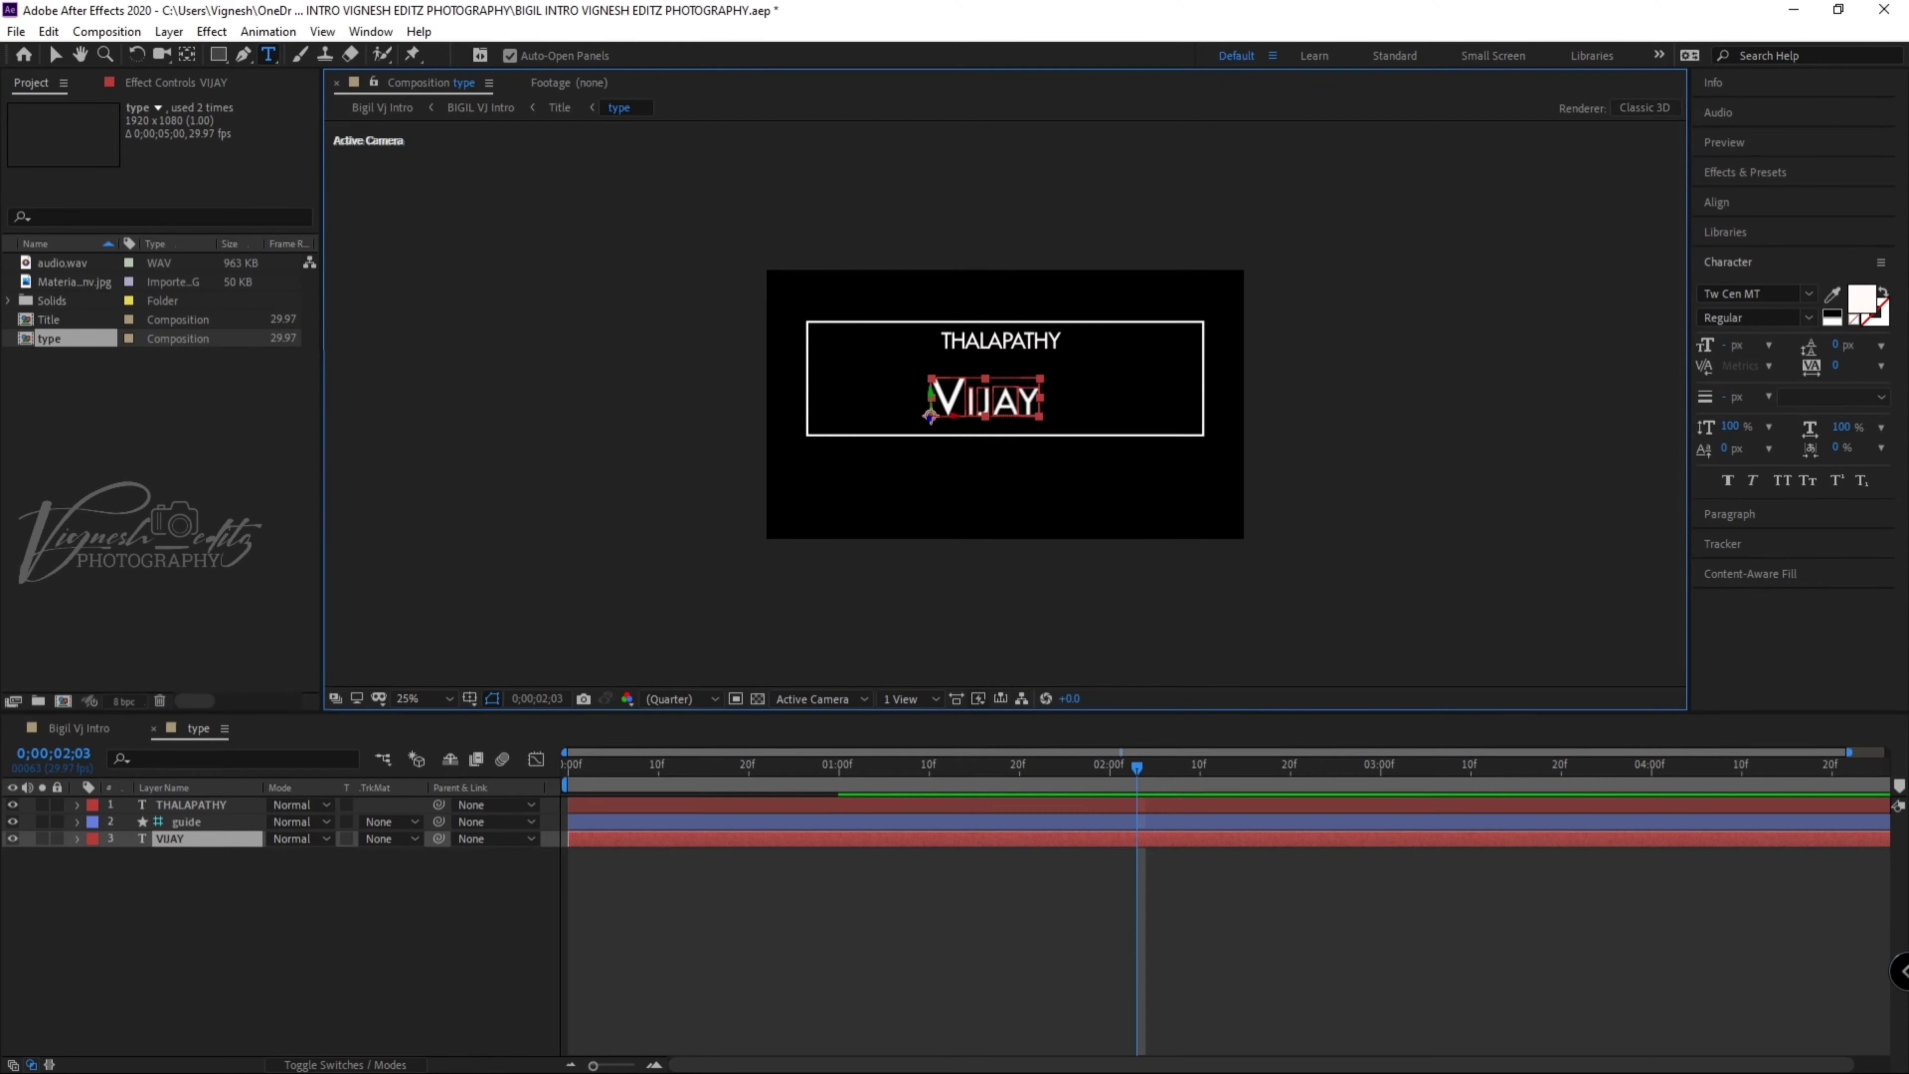
pyautogui.hotkey('ctrl', 'shift', 'a')
pyautogui.press('space')
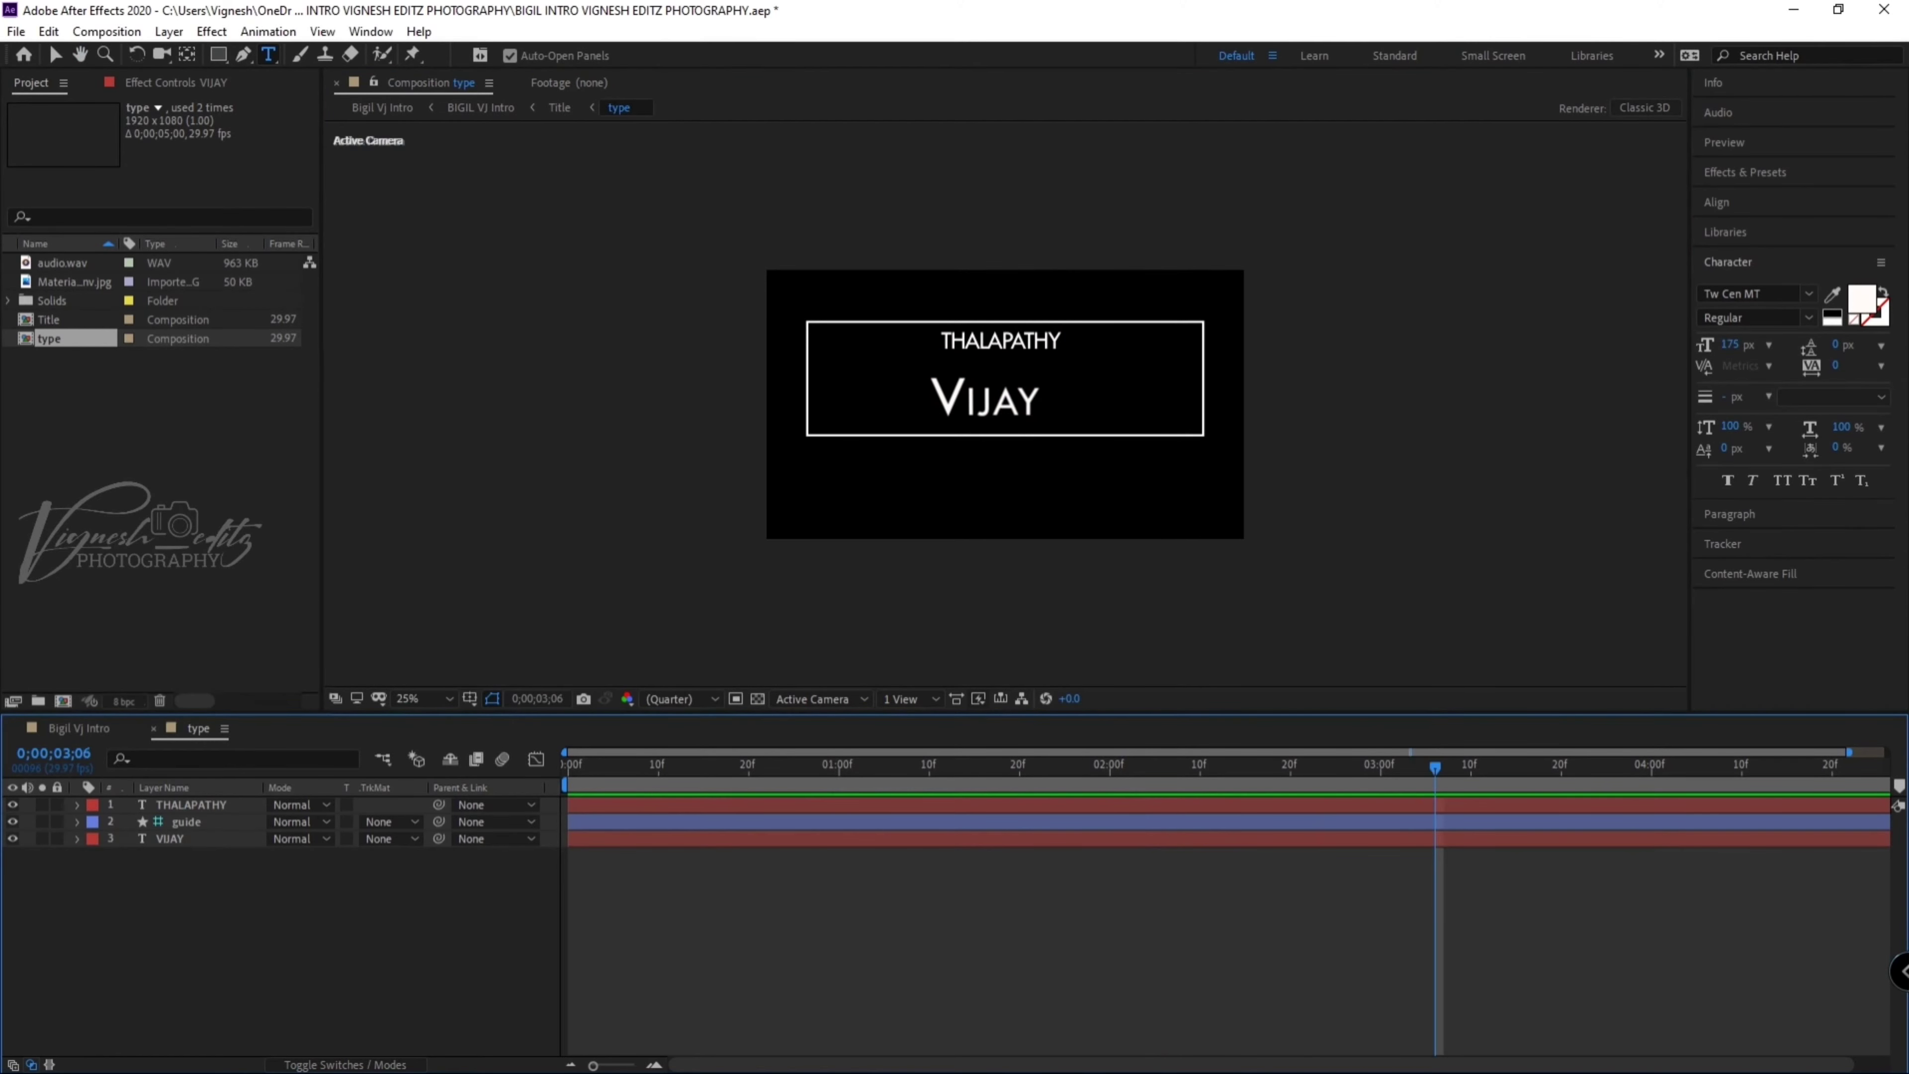
# Nudge the VIJAY layer further right beneath THALAPATHY, restore viewer refresh and preview
pyautogui.click(54, 54)
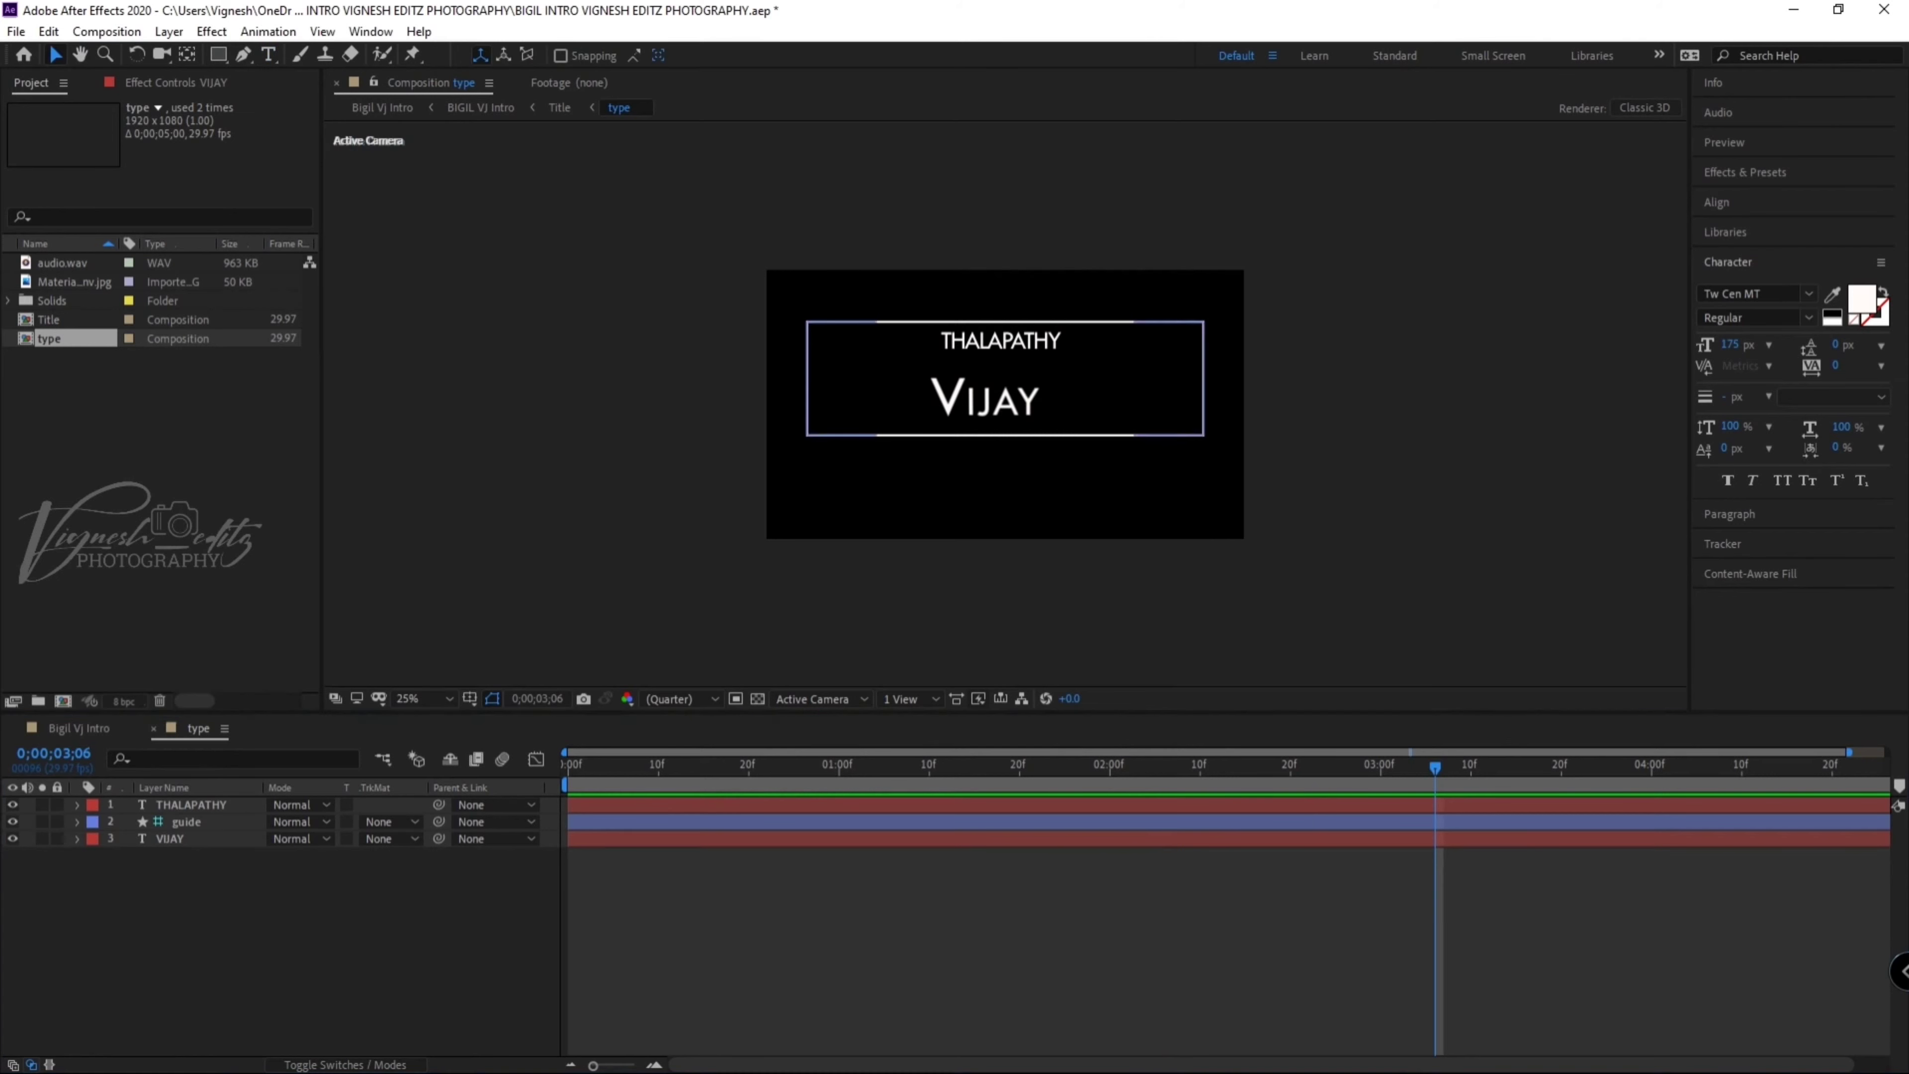
pyautogui.click(931, 414)
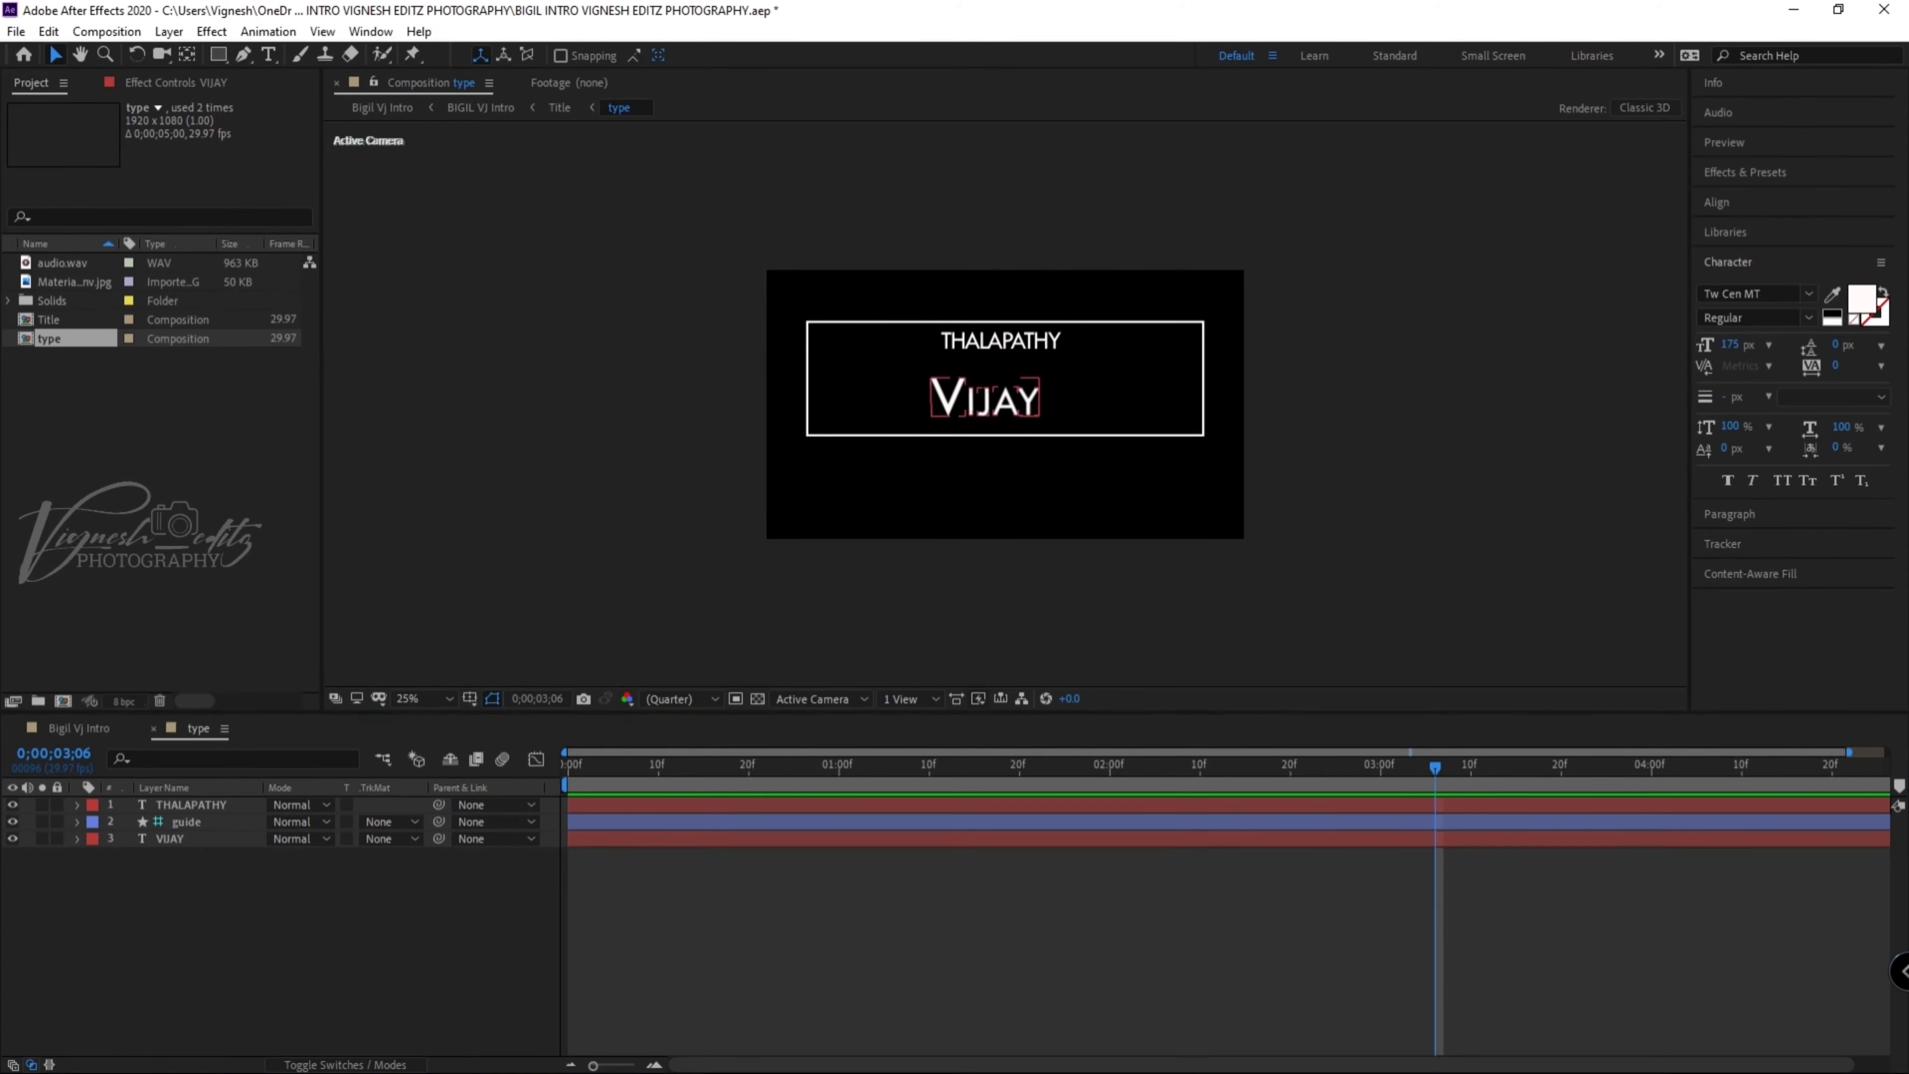
pyautogui.moveTo(930, 414); pyautogui.dragTo(956, 412)
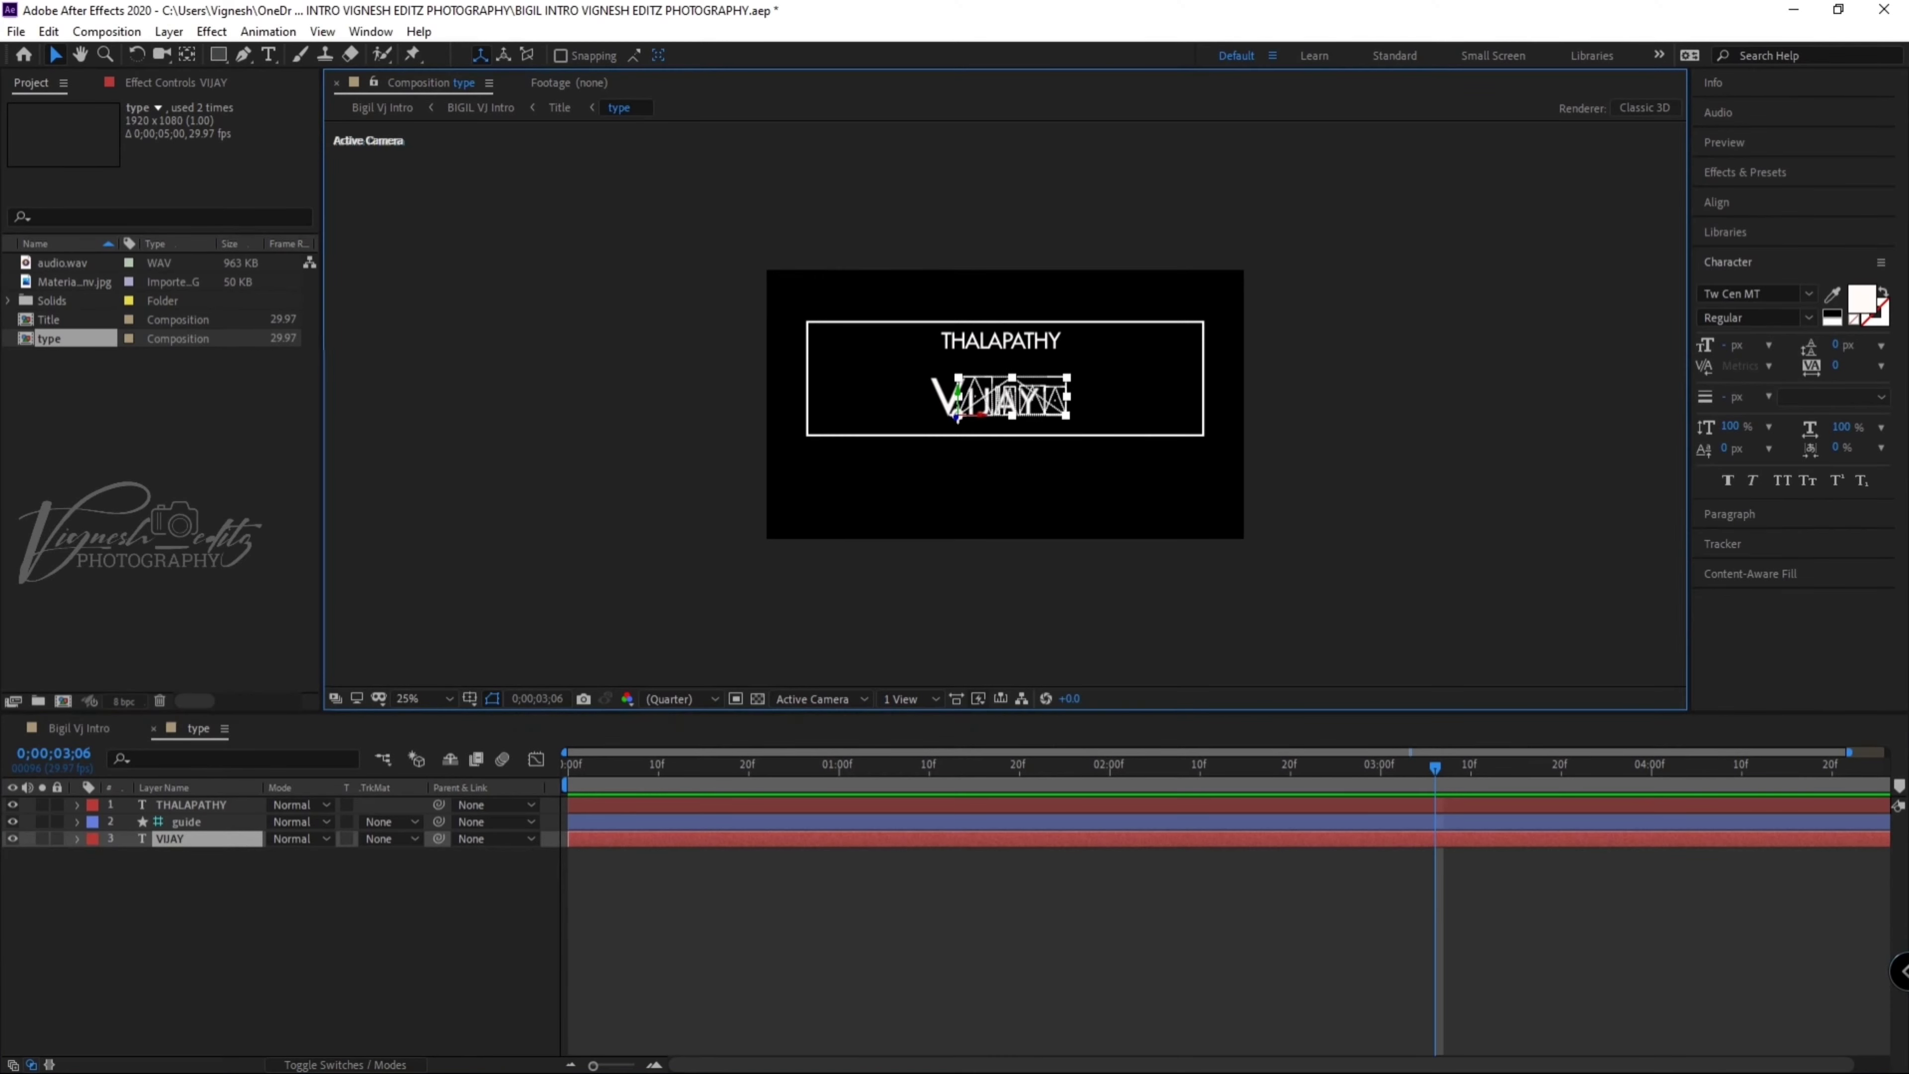
pyautogui.press('capslock')
pyautogui.press('h')
pyautogui.press('capslock')
pyautogui.press('v')
pyautogui.press('space')
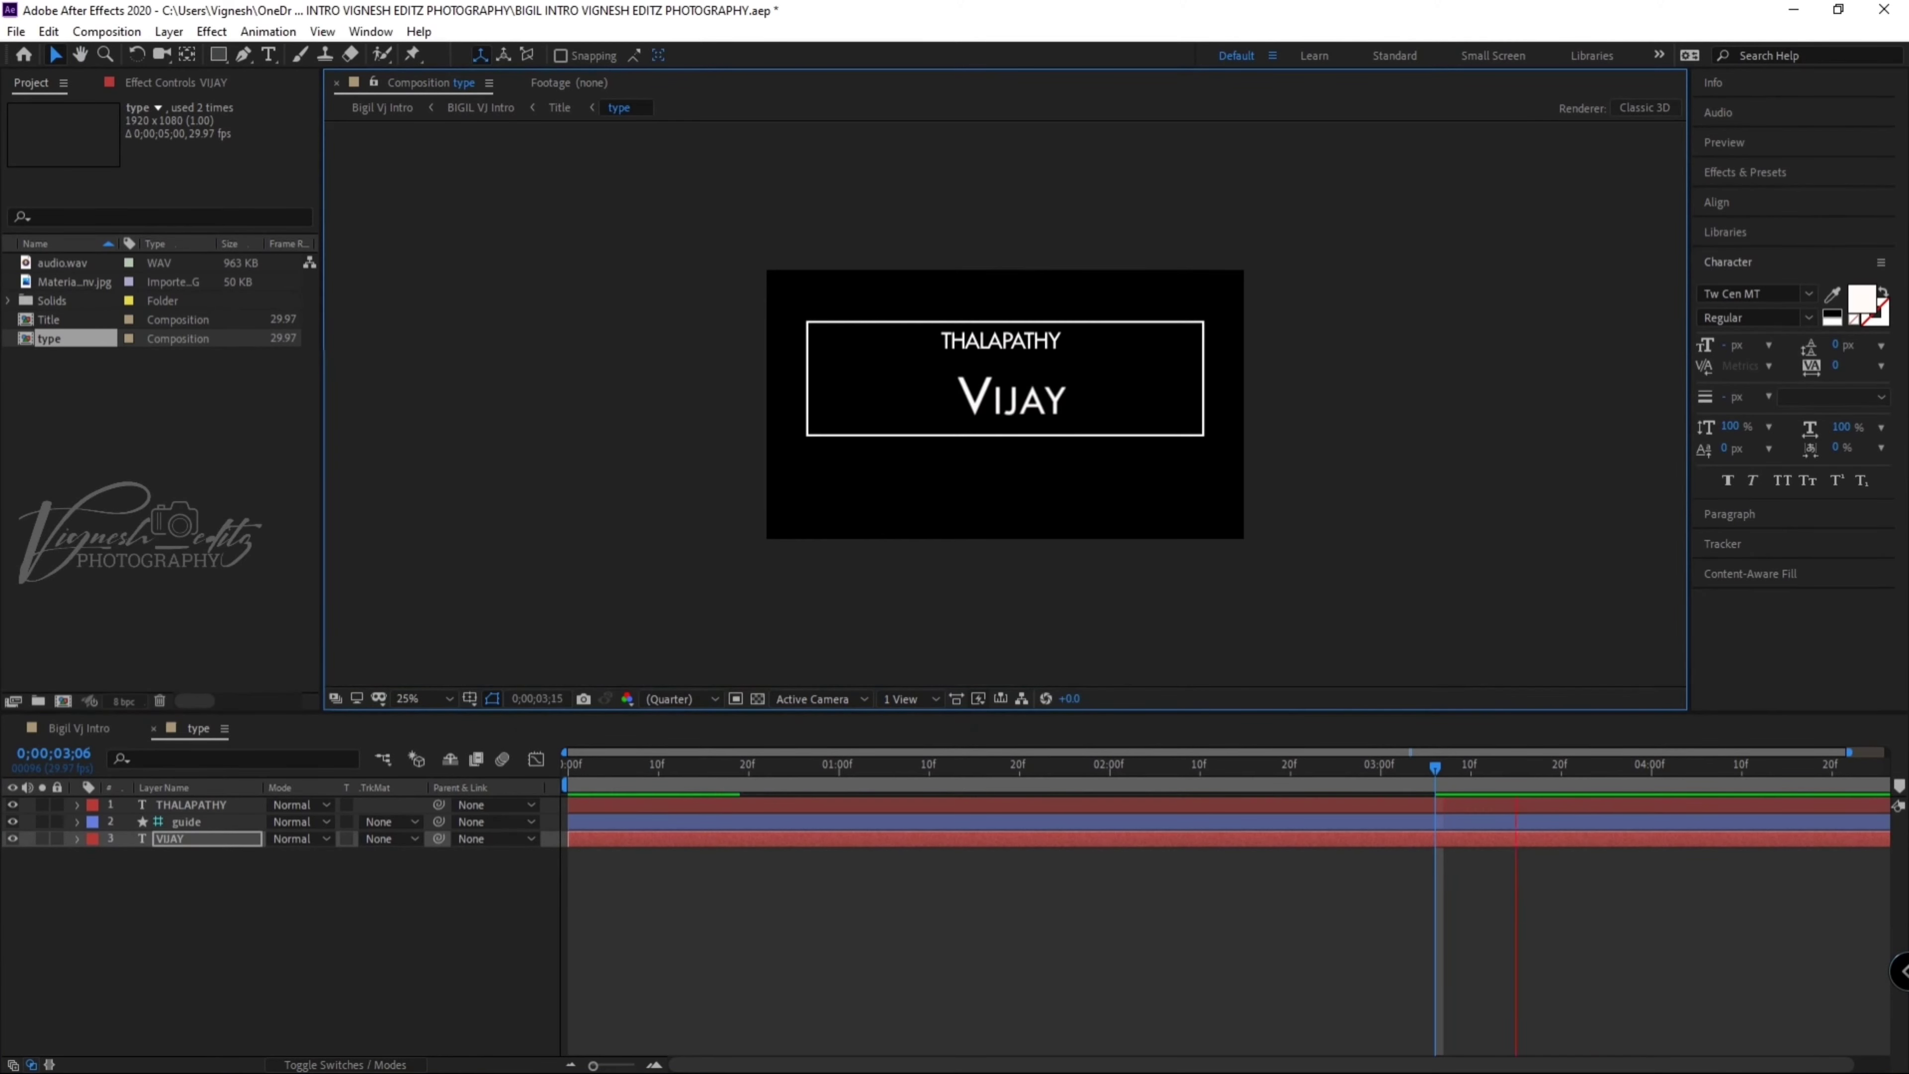
# Nudge THALAPATHY slightly right inside the frame and replay the title preview
pyautogui.click(941, 345)
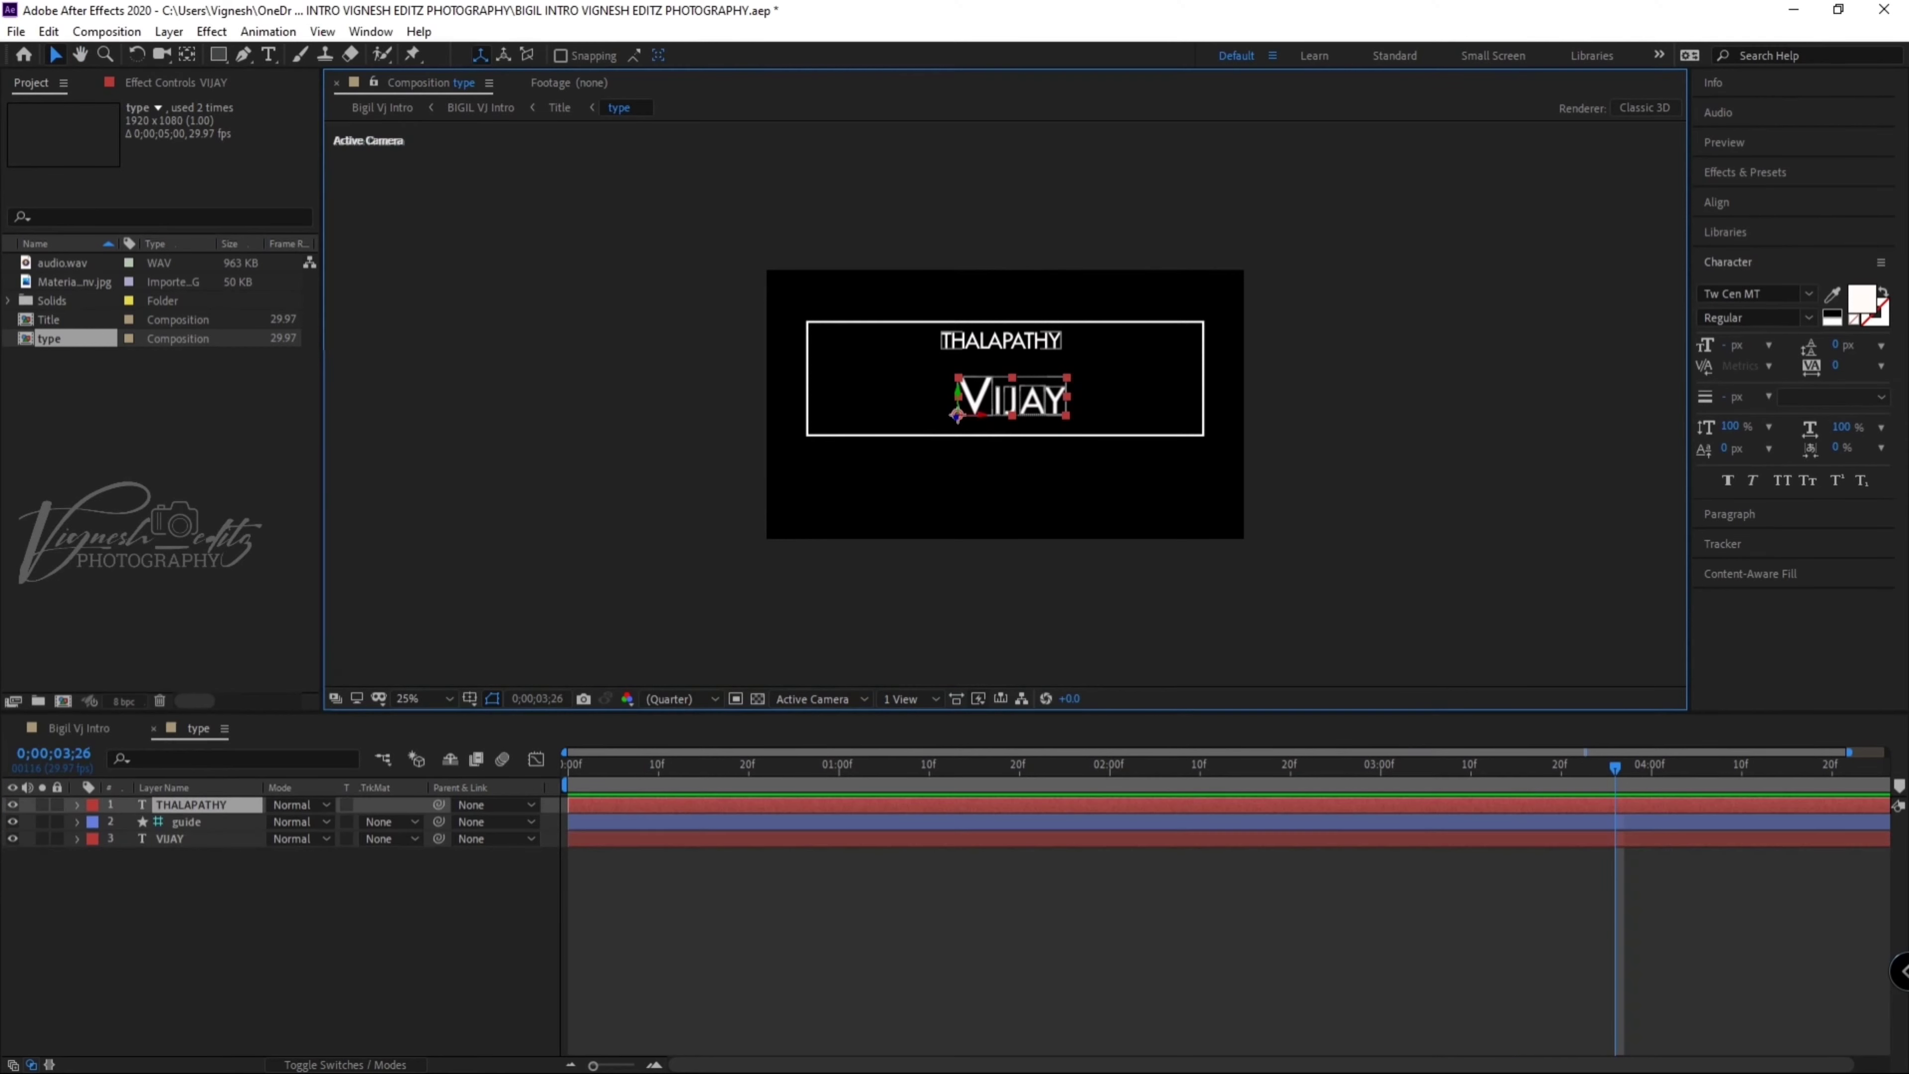
pyautogui.click(941, 346)
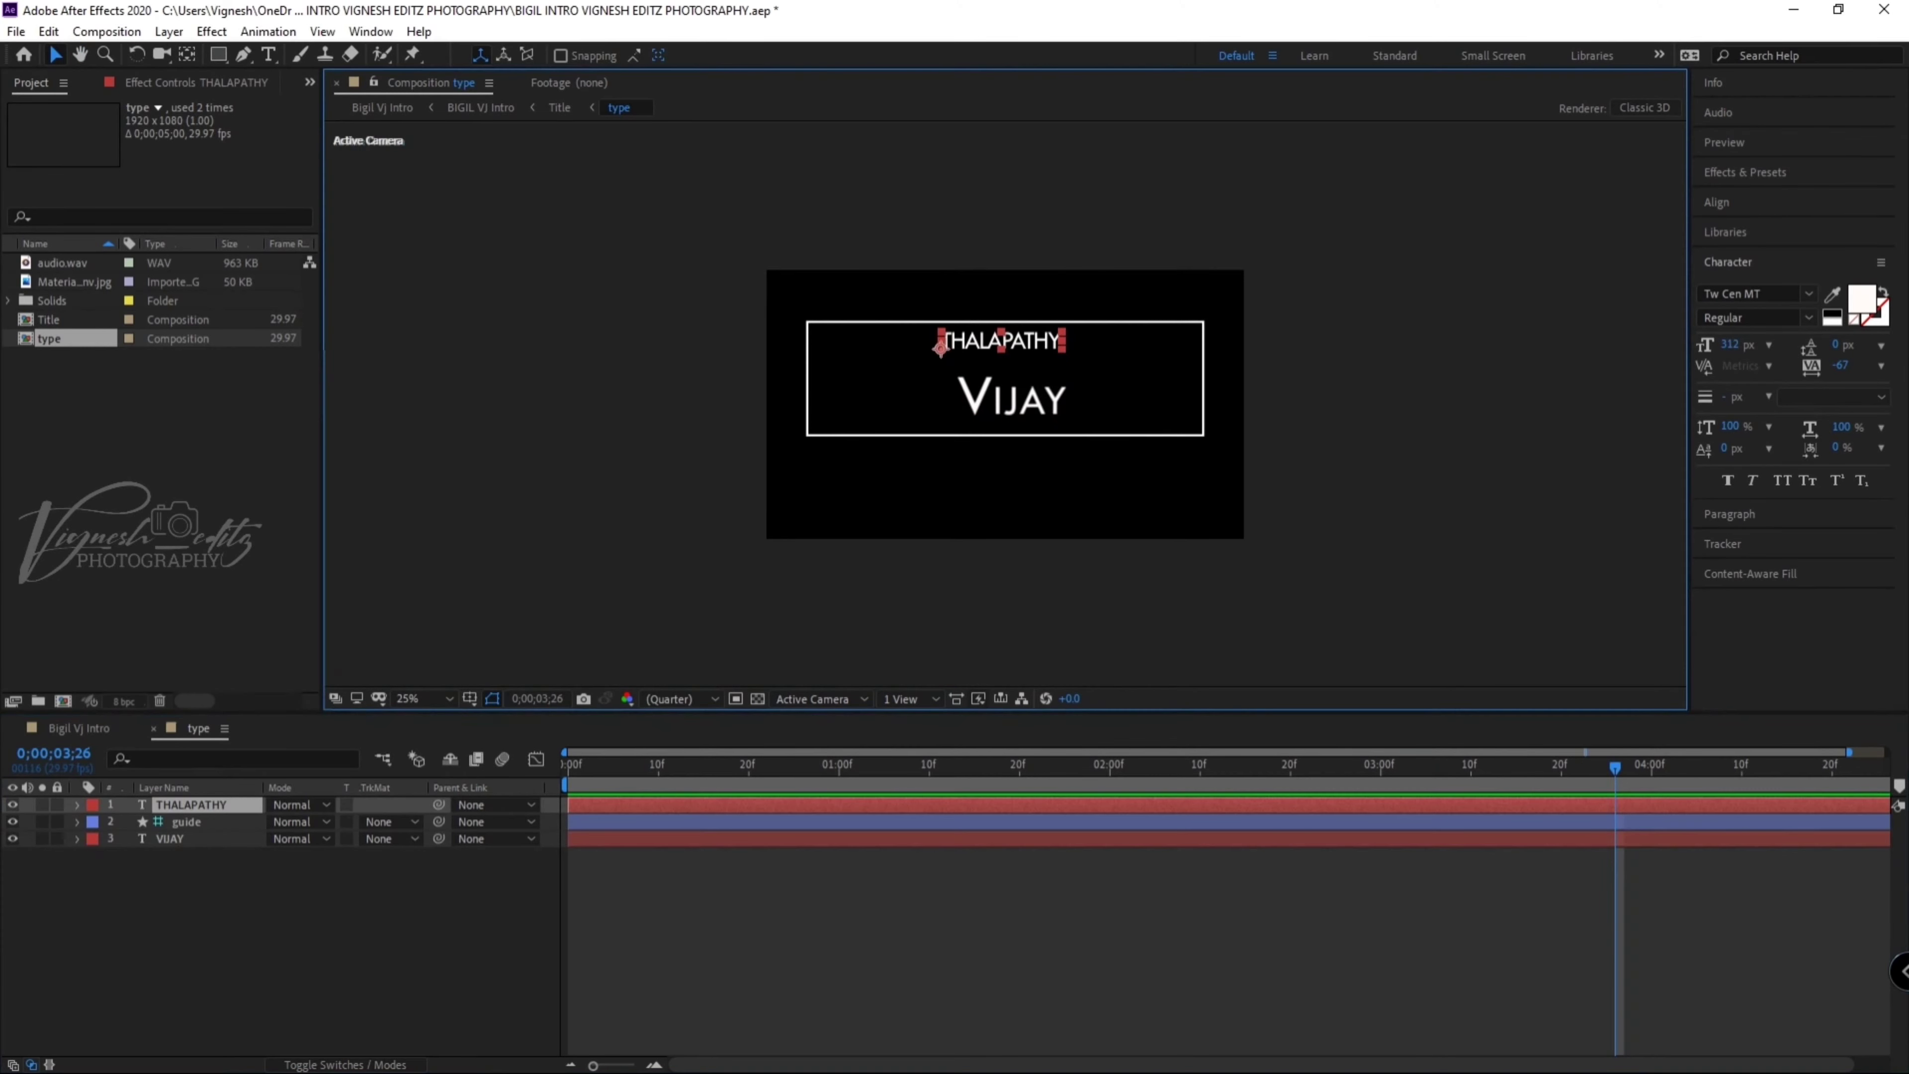
pyautogui.moveTo(941, 348); pyautogui.dragTo(950, 351)
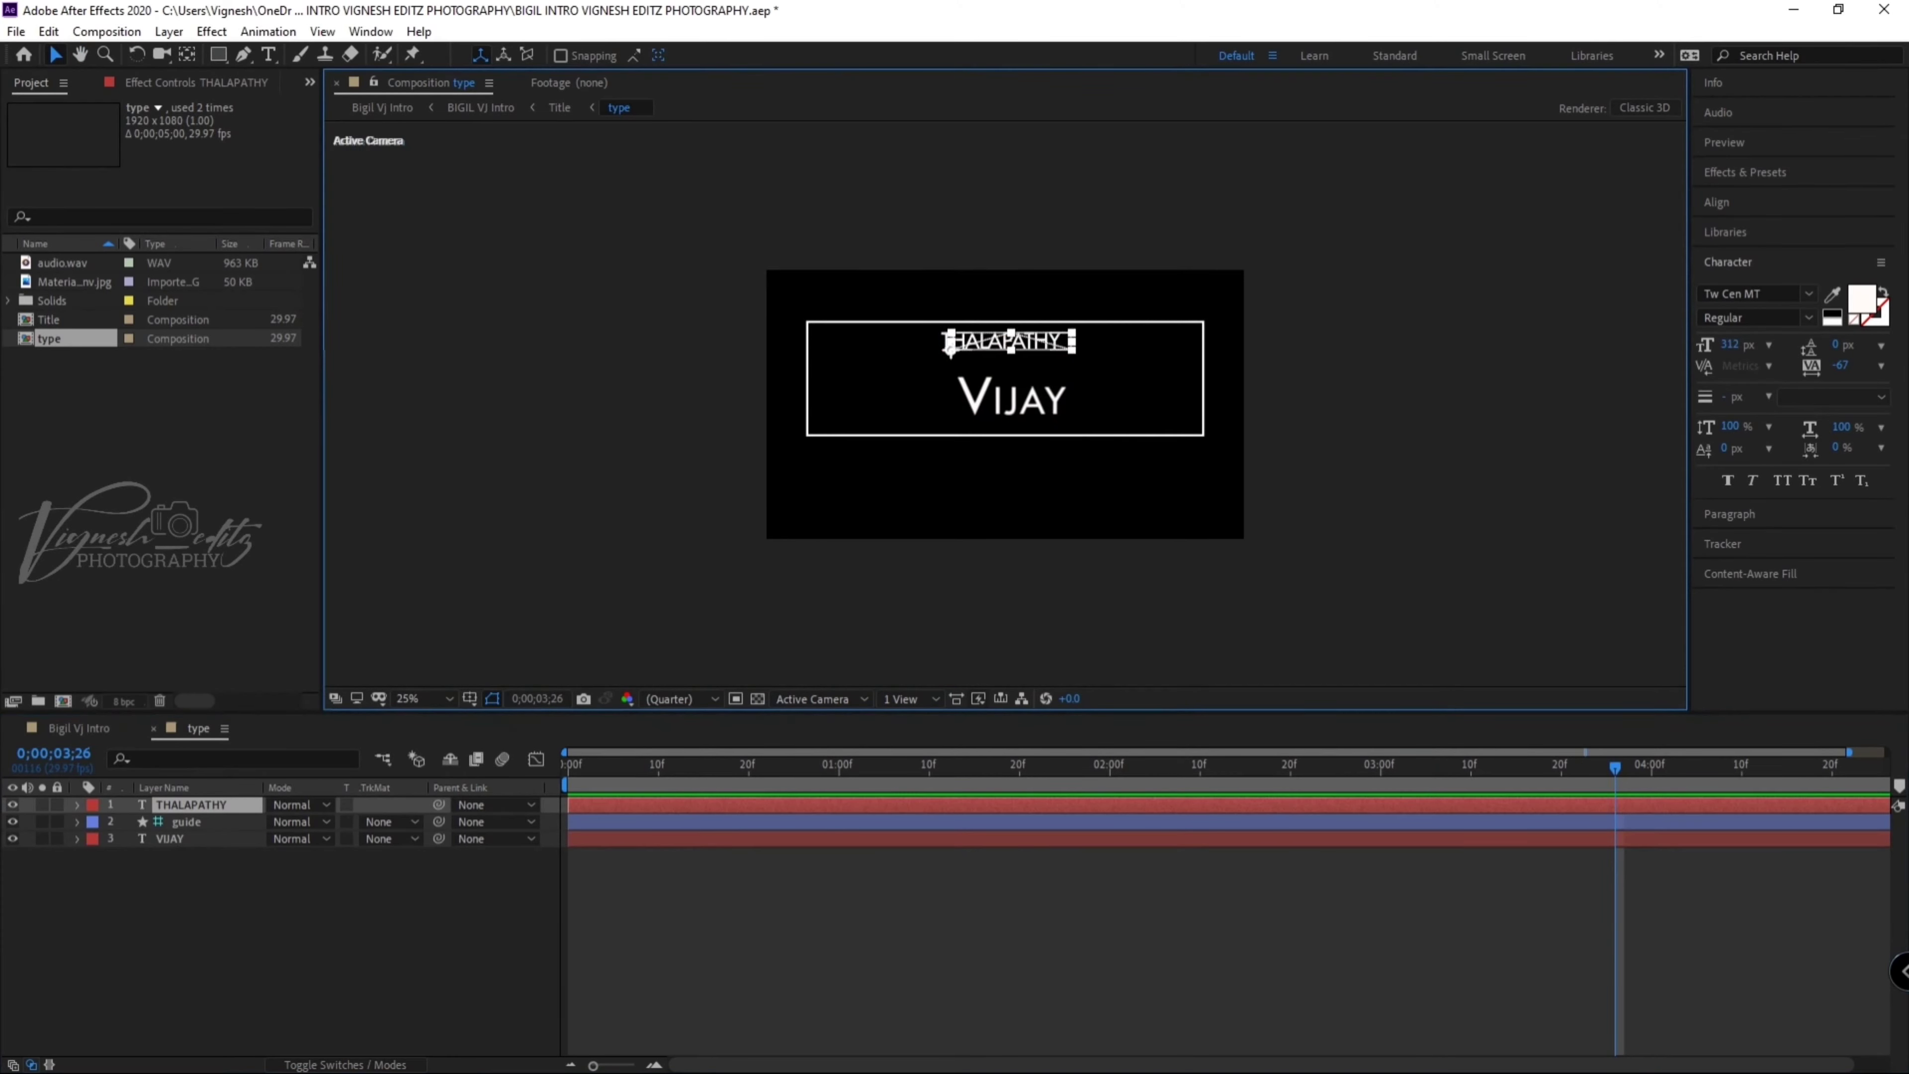
pyautogui.press('space')
pyautogui.press('space')
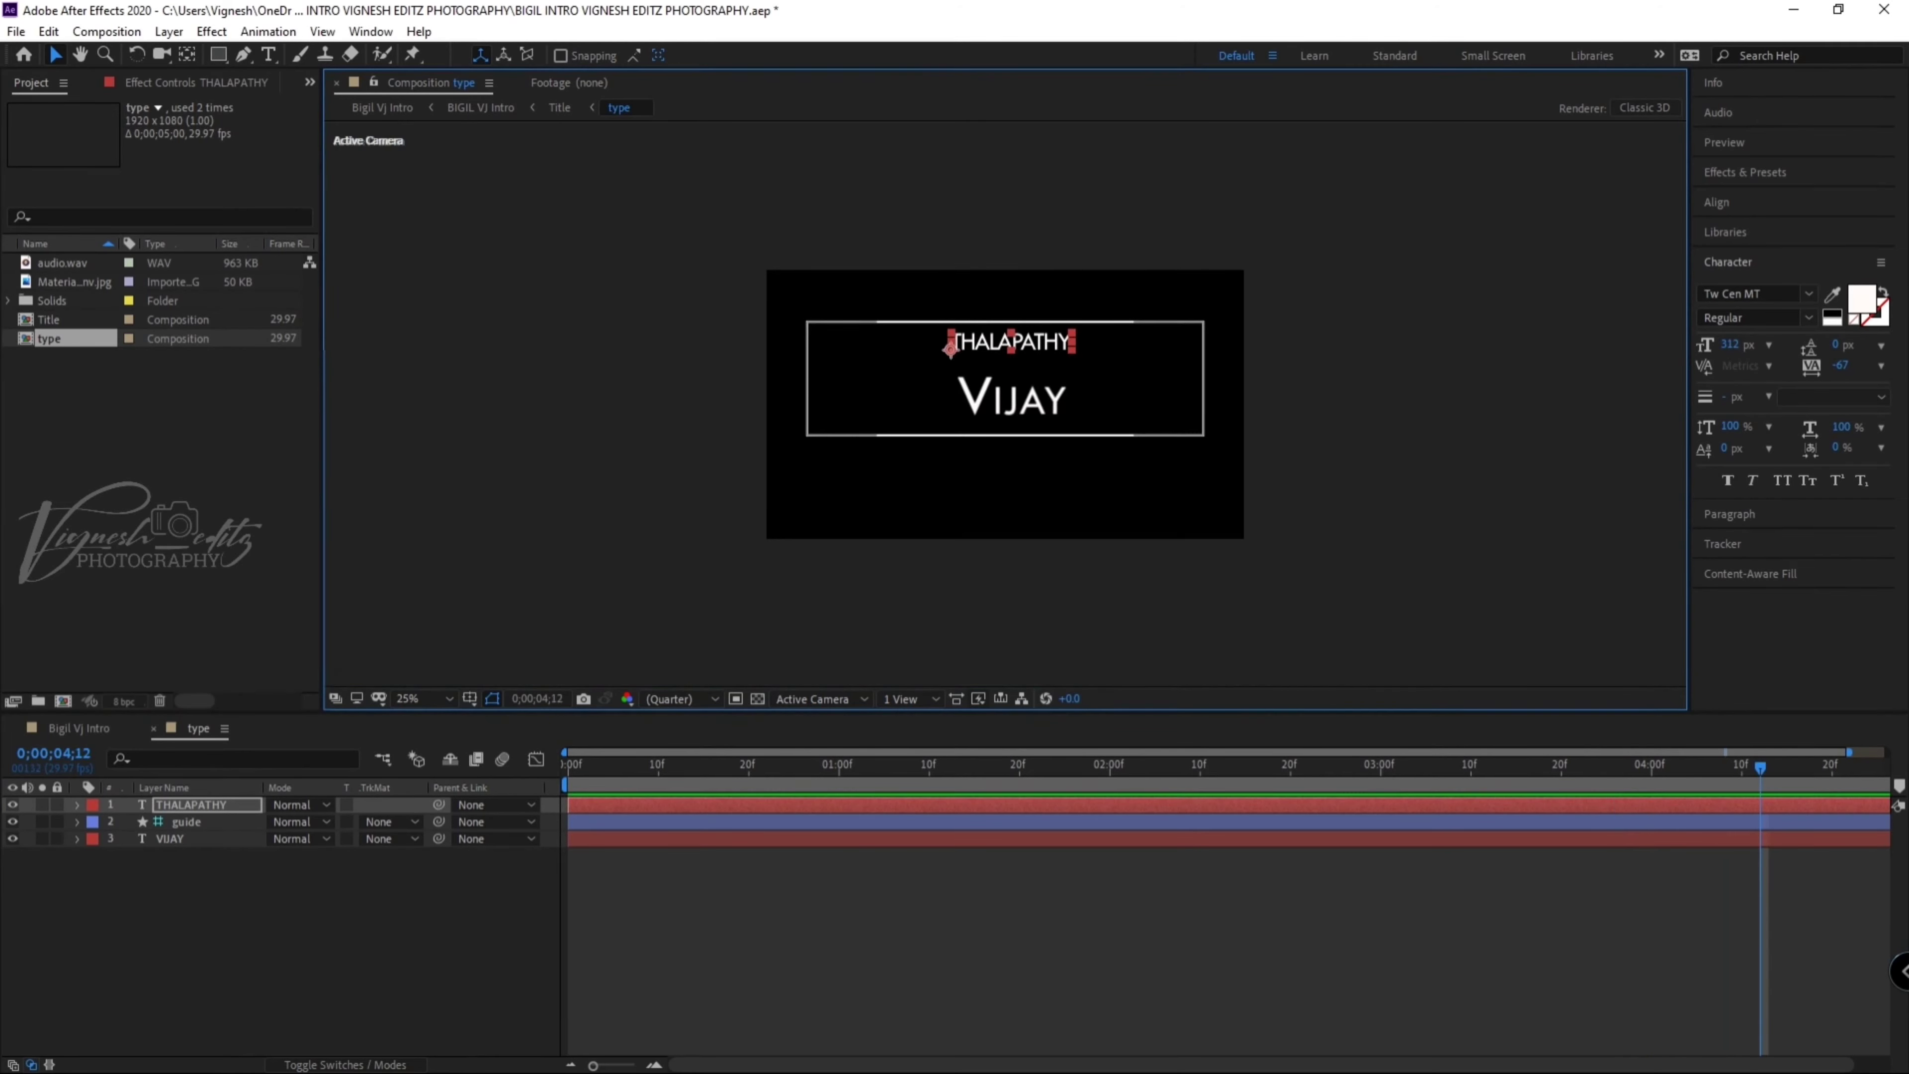
pyautogui.press('space')
pyautogui.press('space')
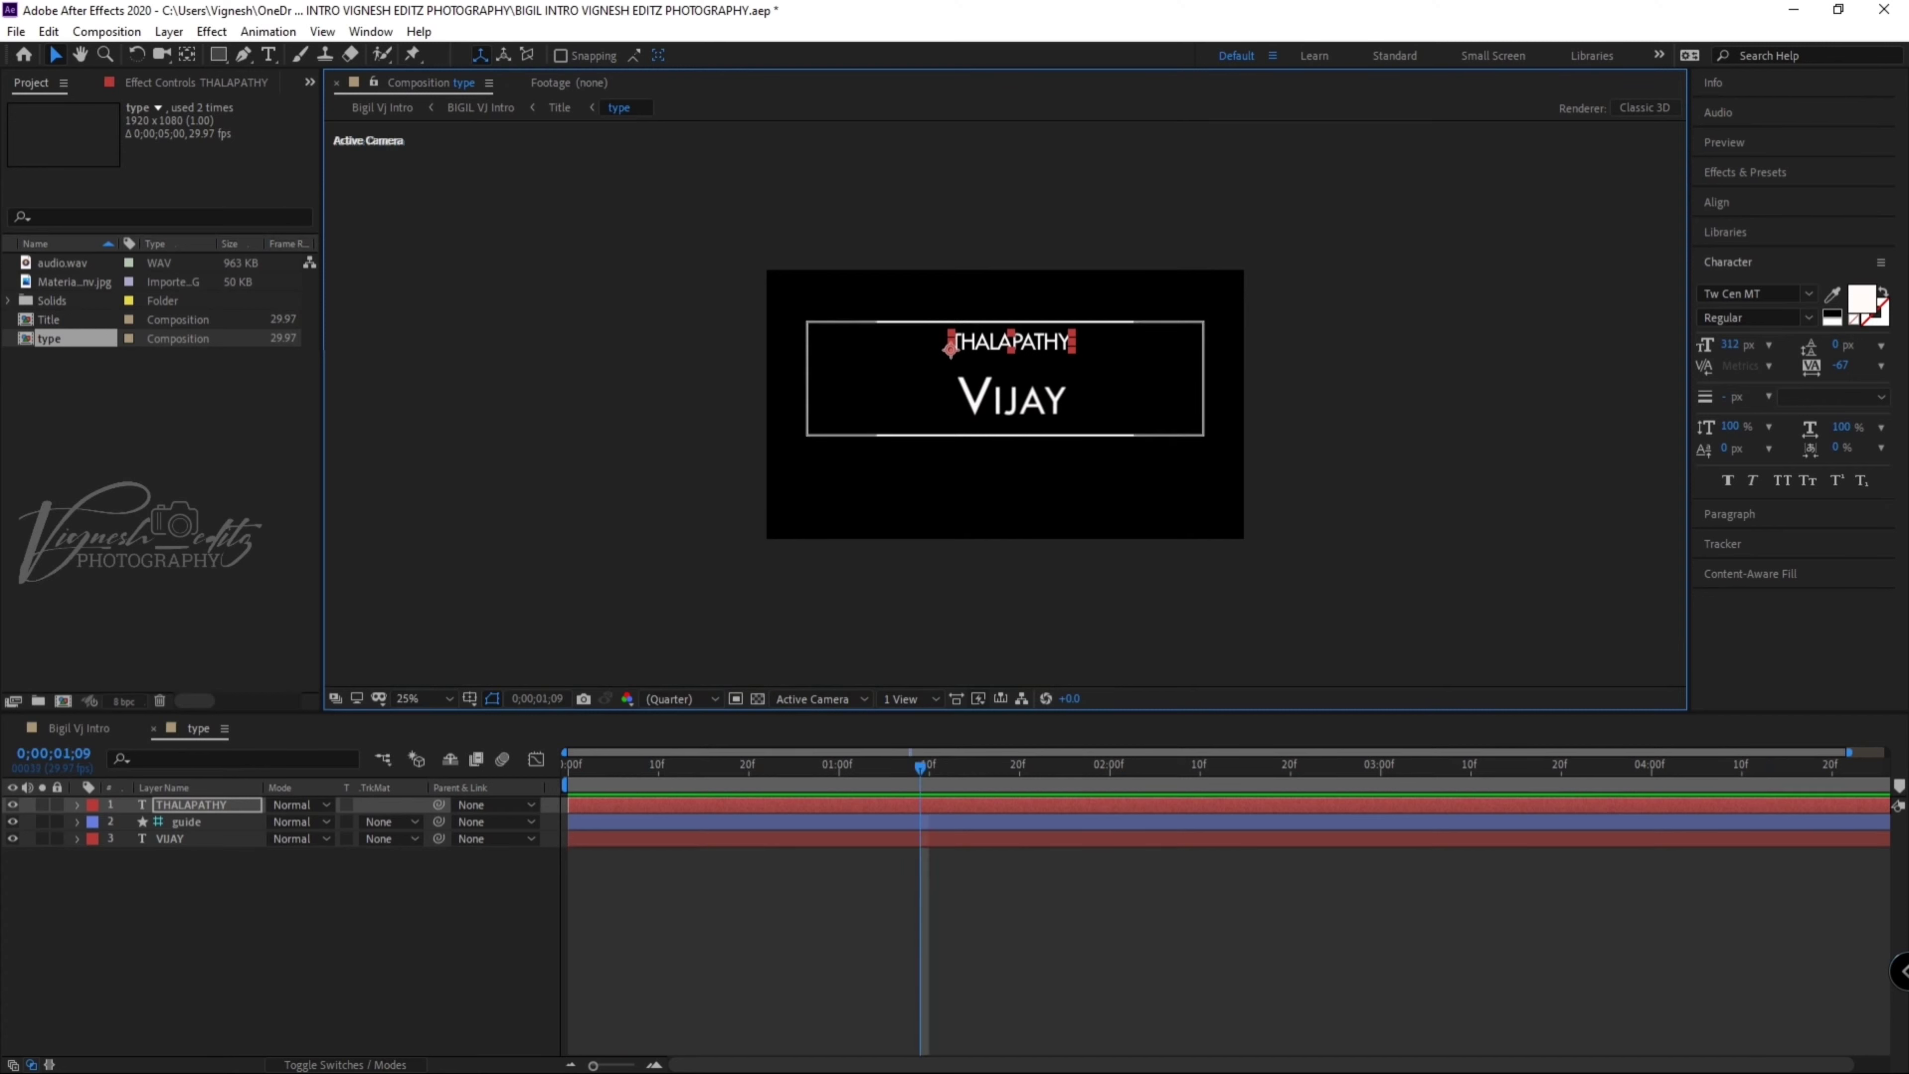
# Select the VIJAY and THALAPATHY text layers in turn
pyautogui.click(170, 838)
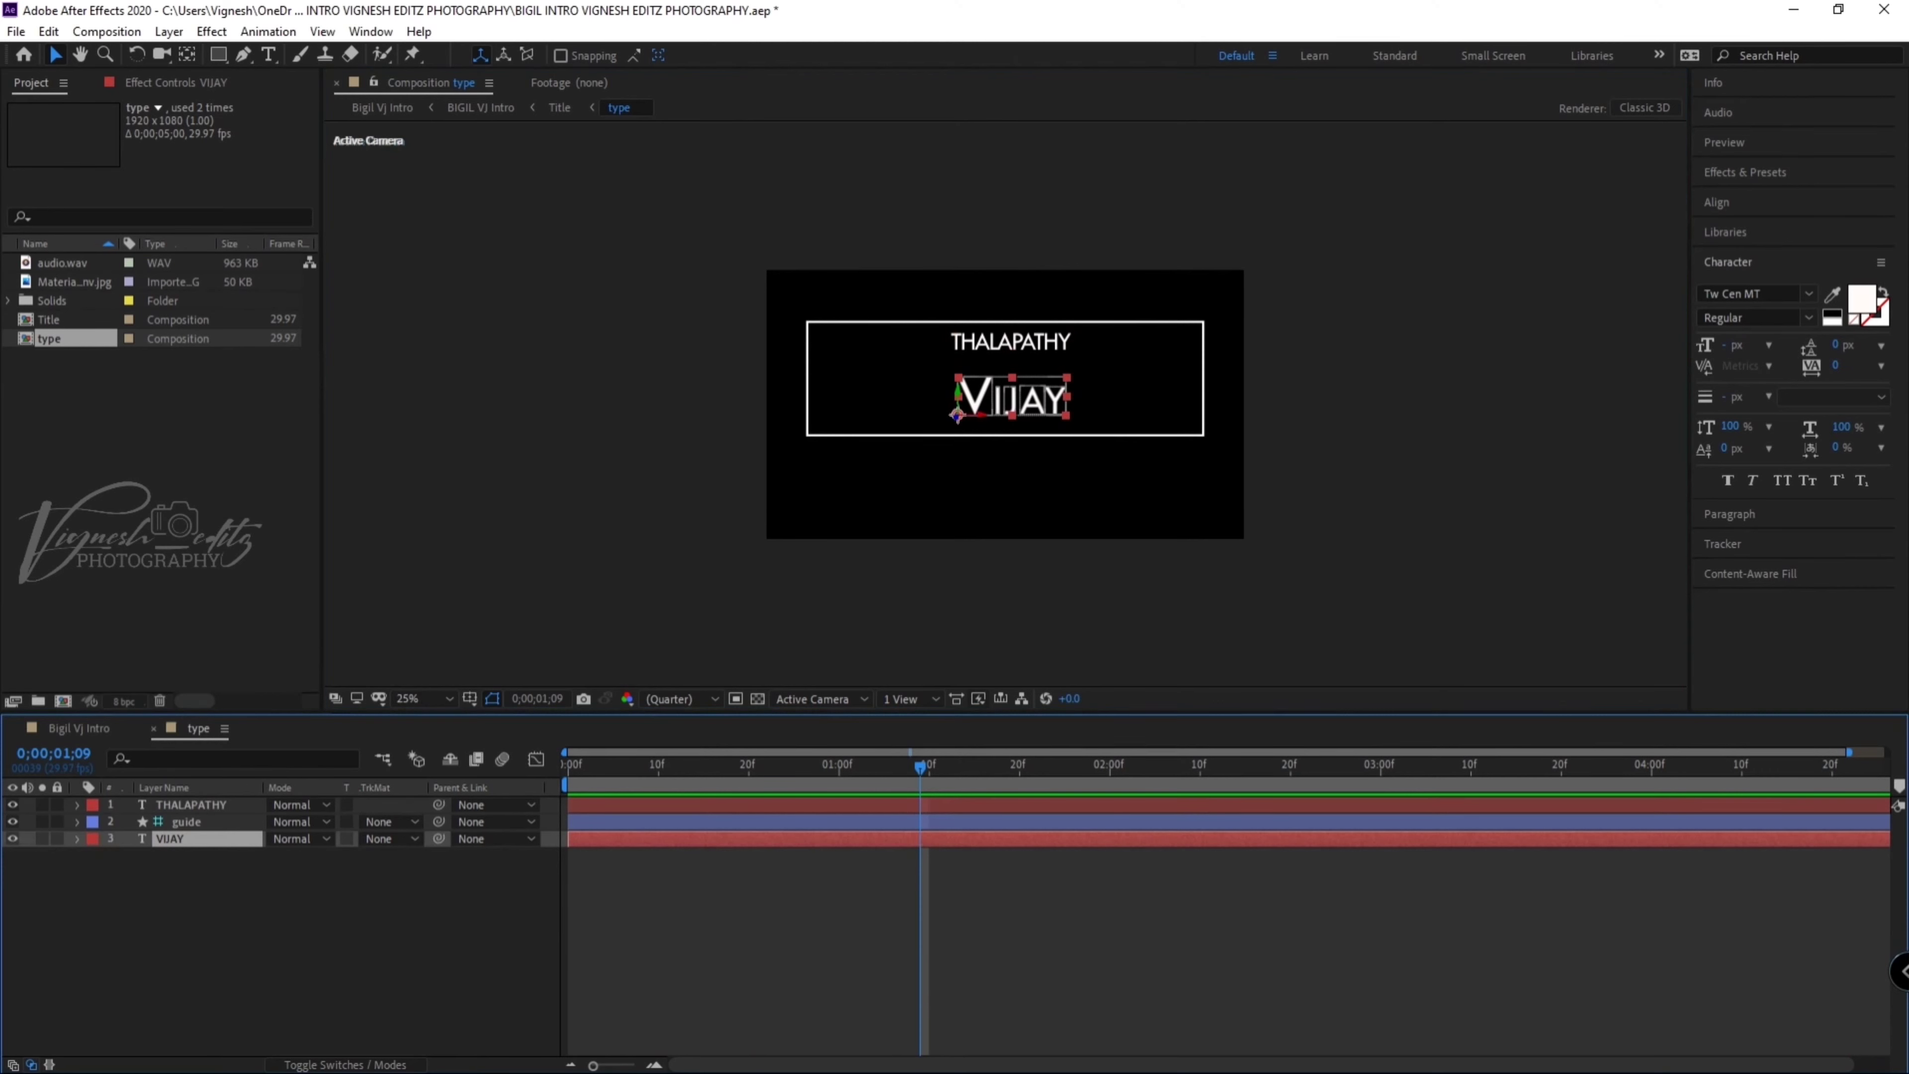
pyautogui.press('Return')
pyautogui.click(191, 804)
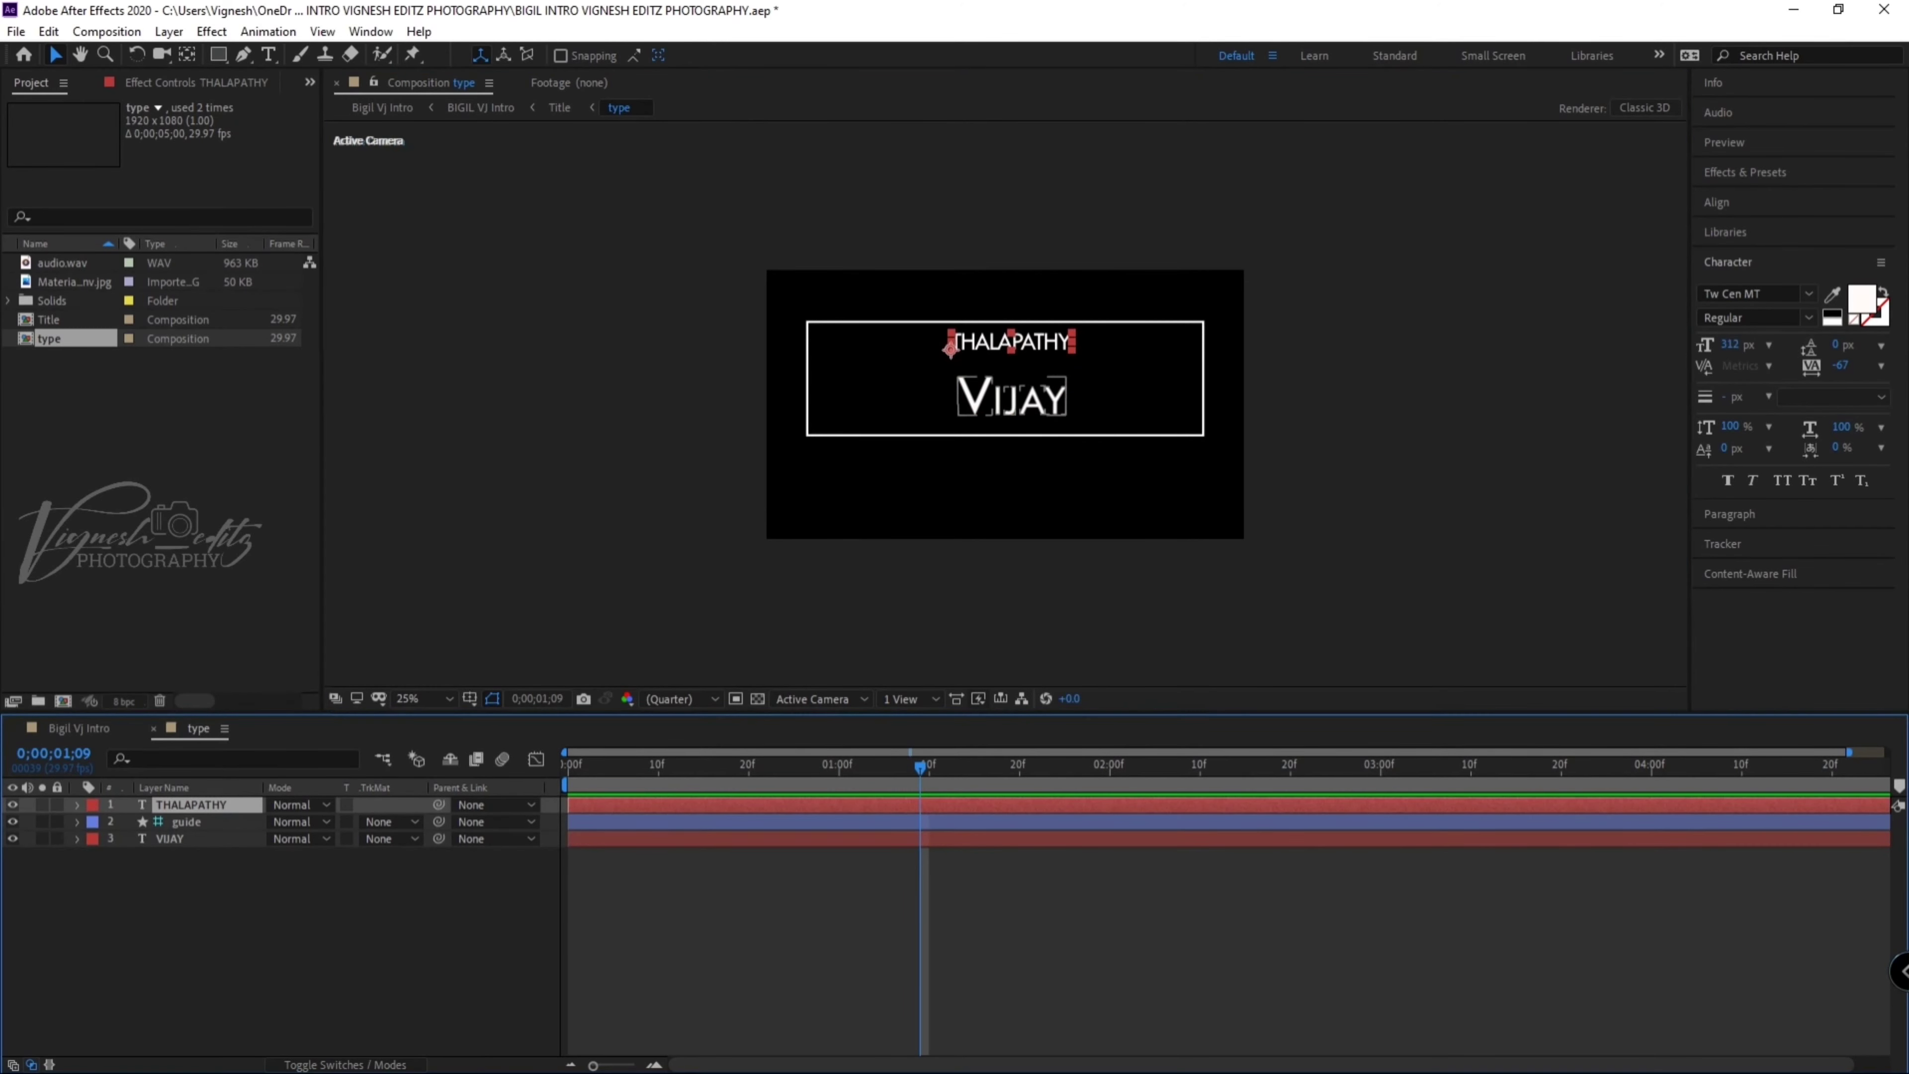
pyautogui.click(1010, 398)
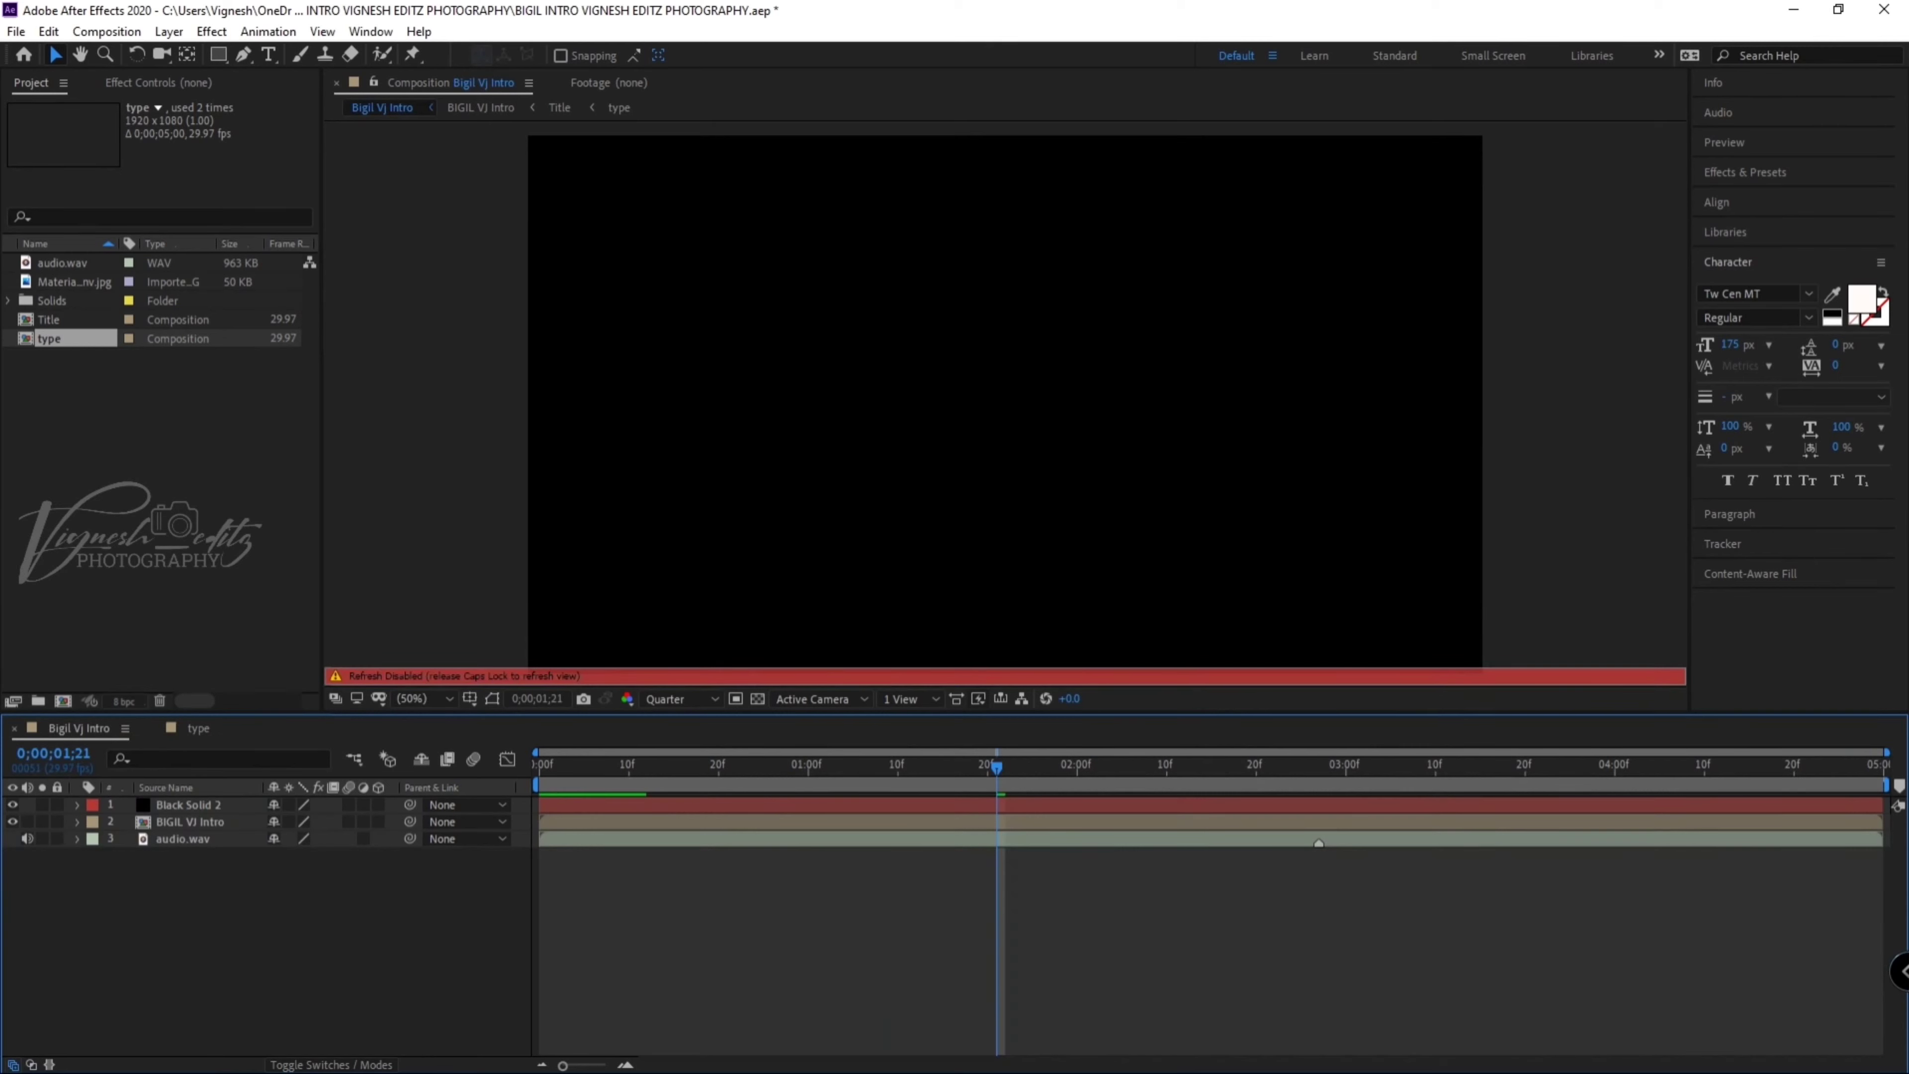
# Preview the full Bigil Vj Intro from the start, then minimise After Effects
pyautogui.press('capslock')
pyautogui.press('Home')
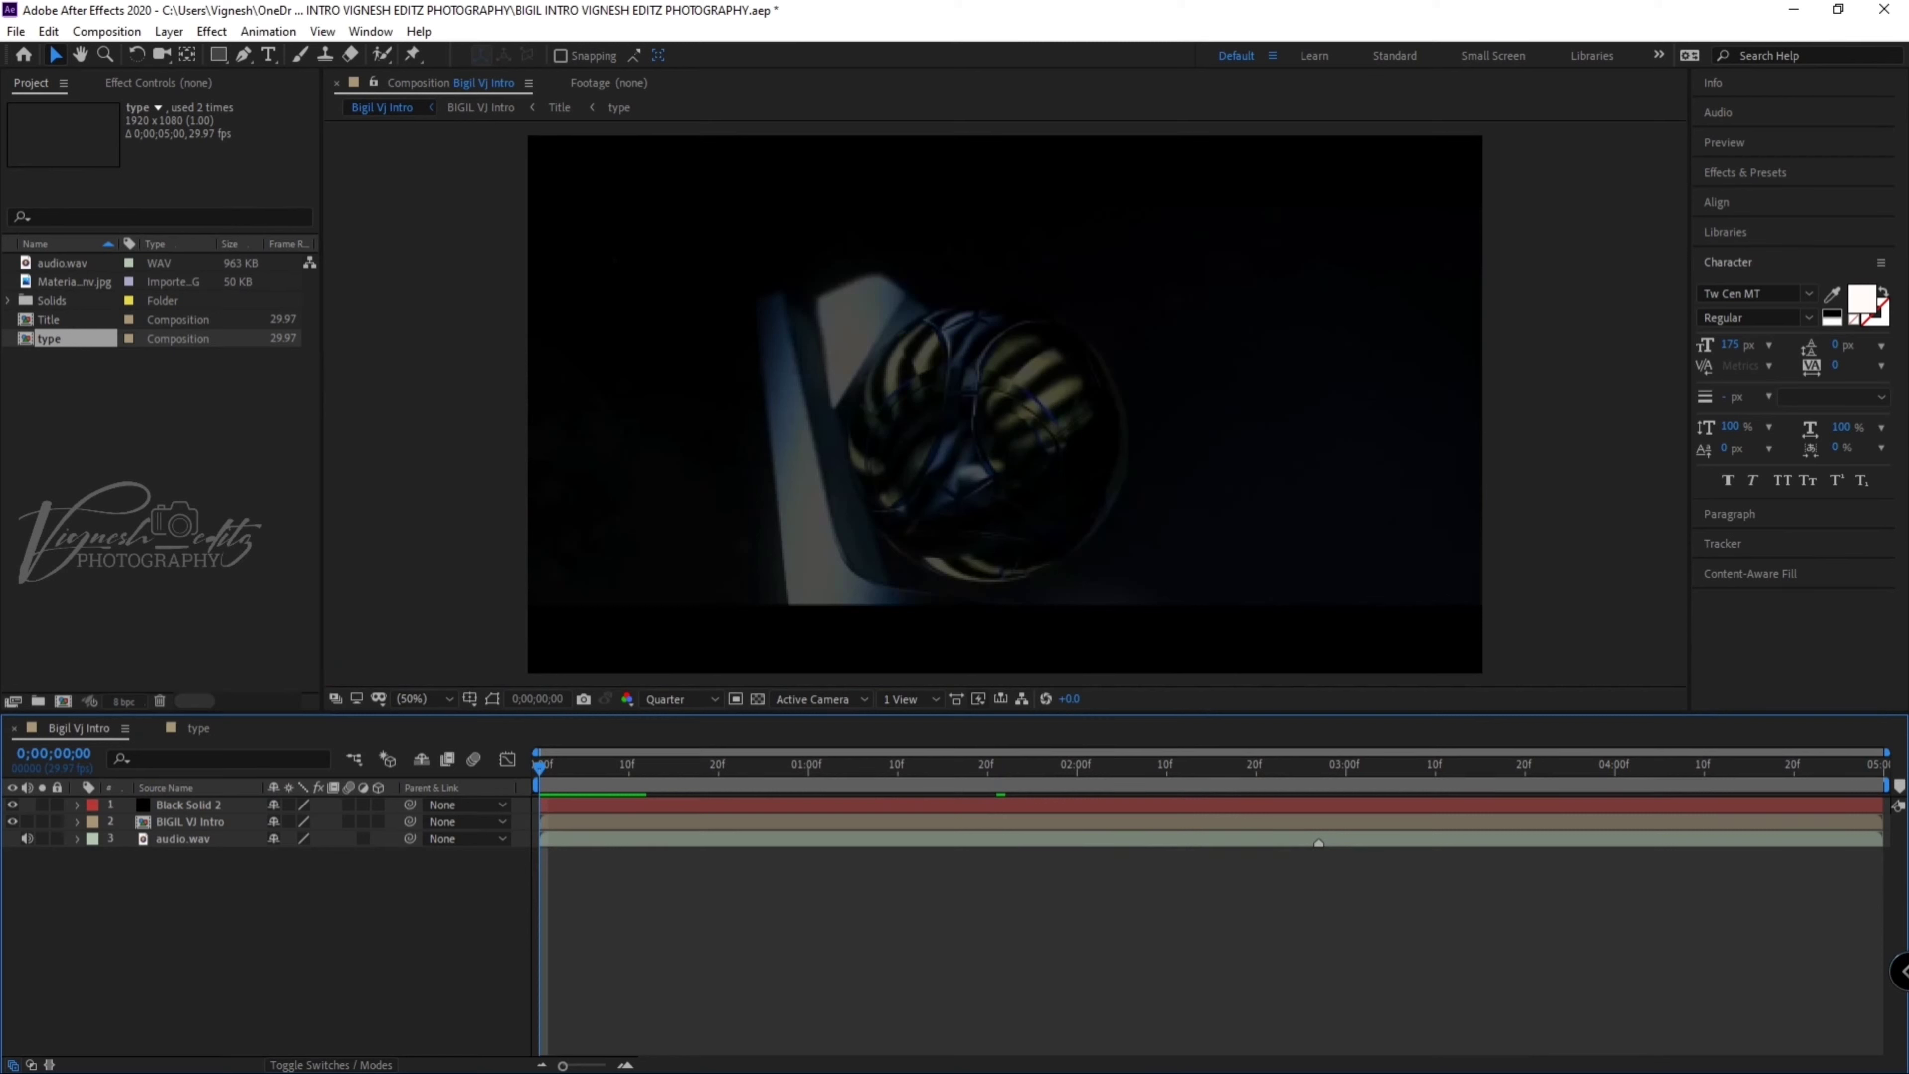
pyautogui.press('space')
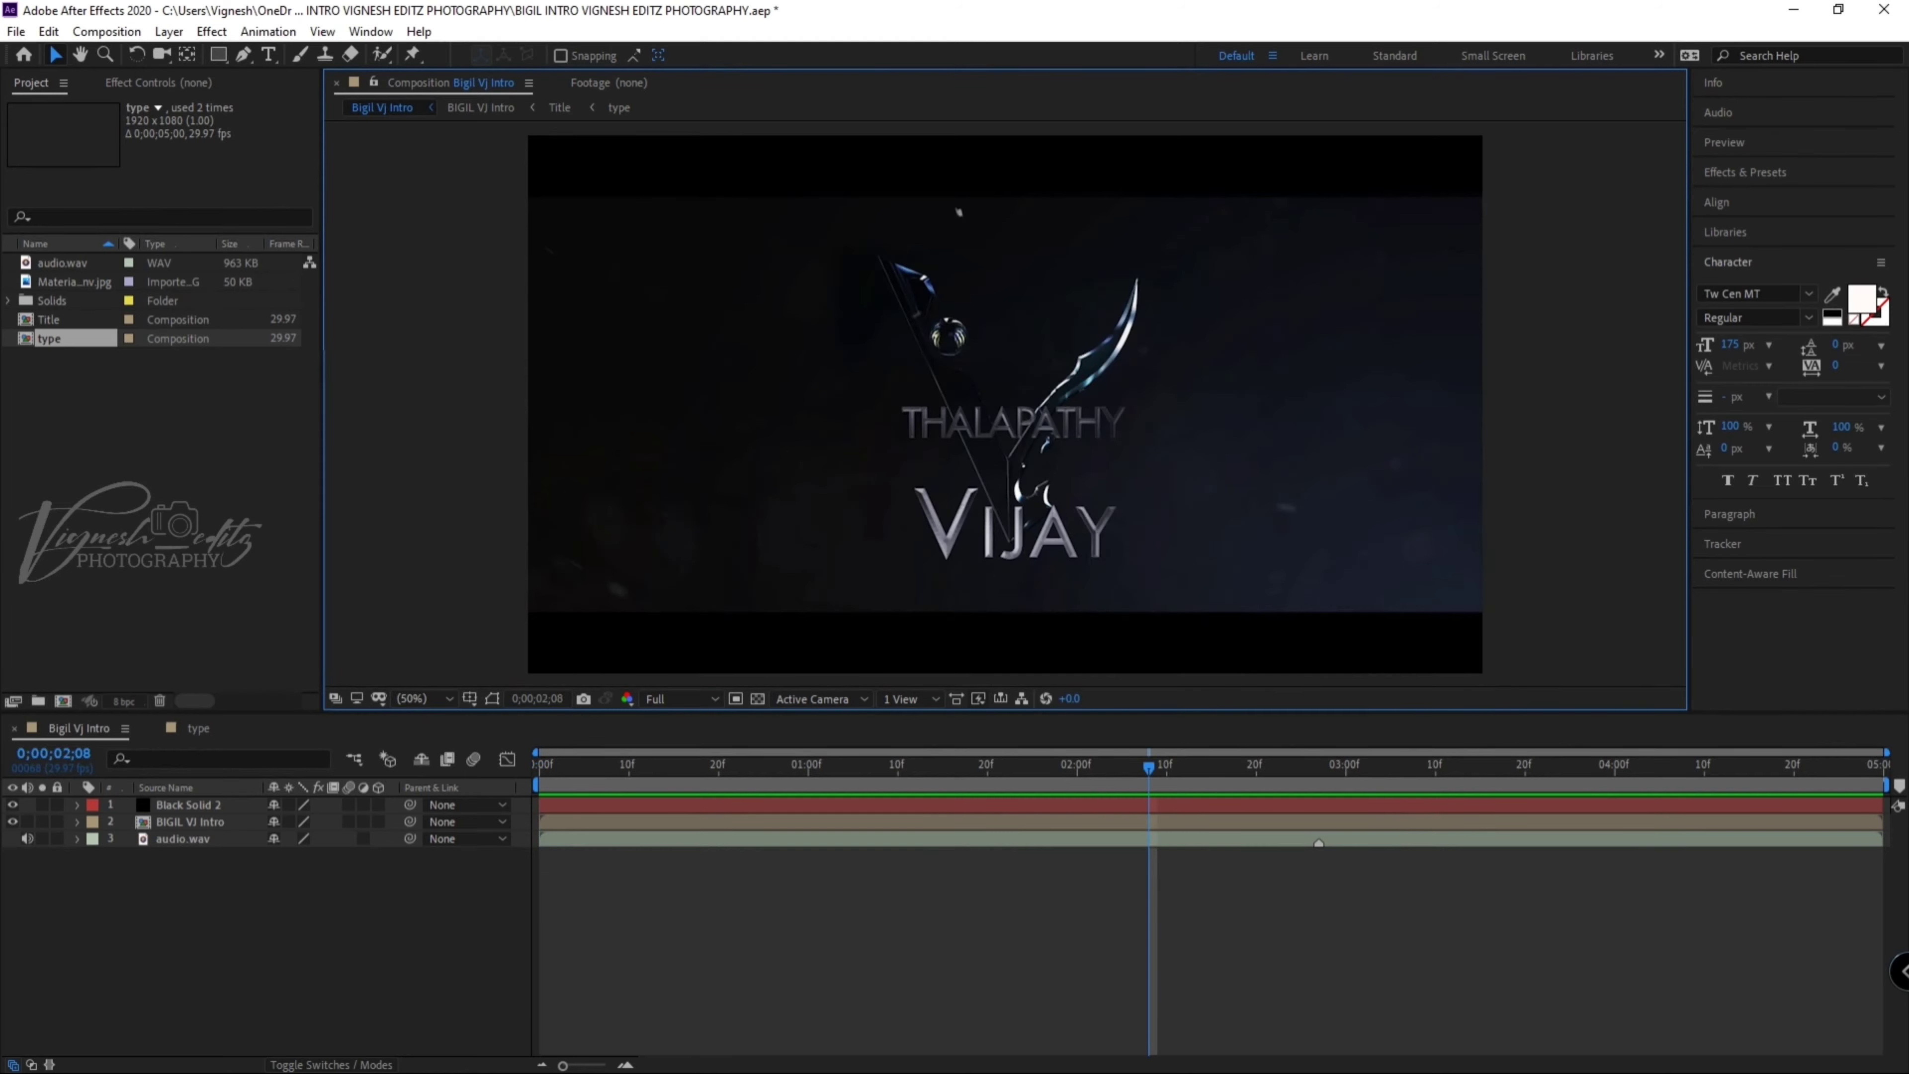
pyautogui.click(1793, 9)
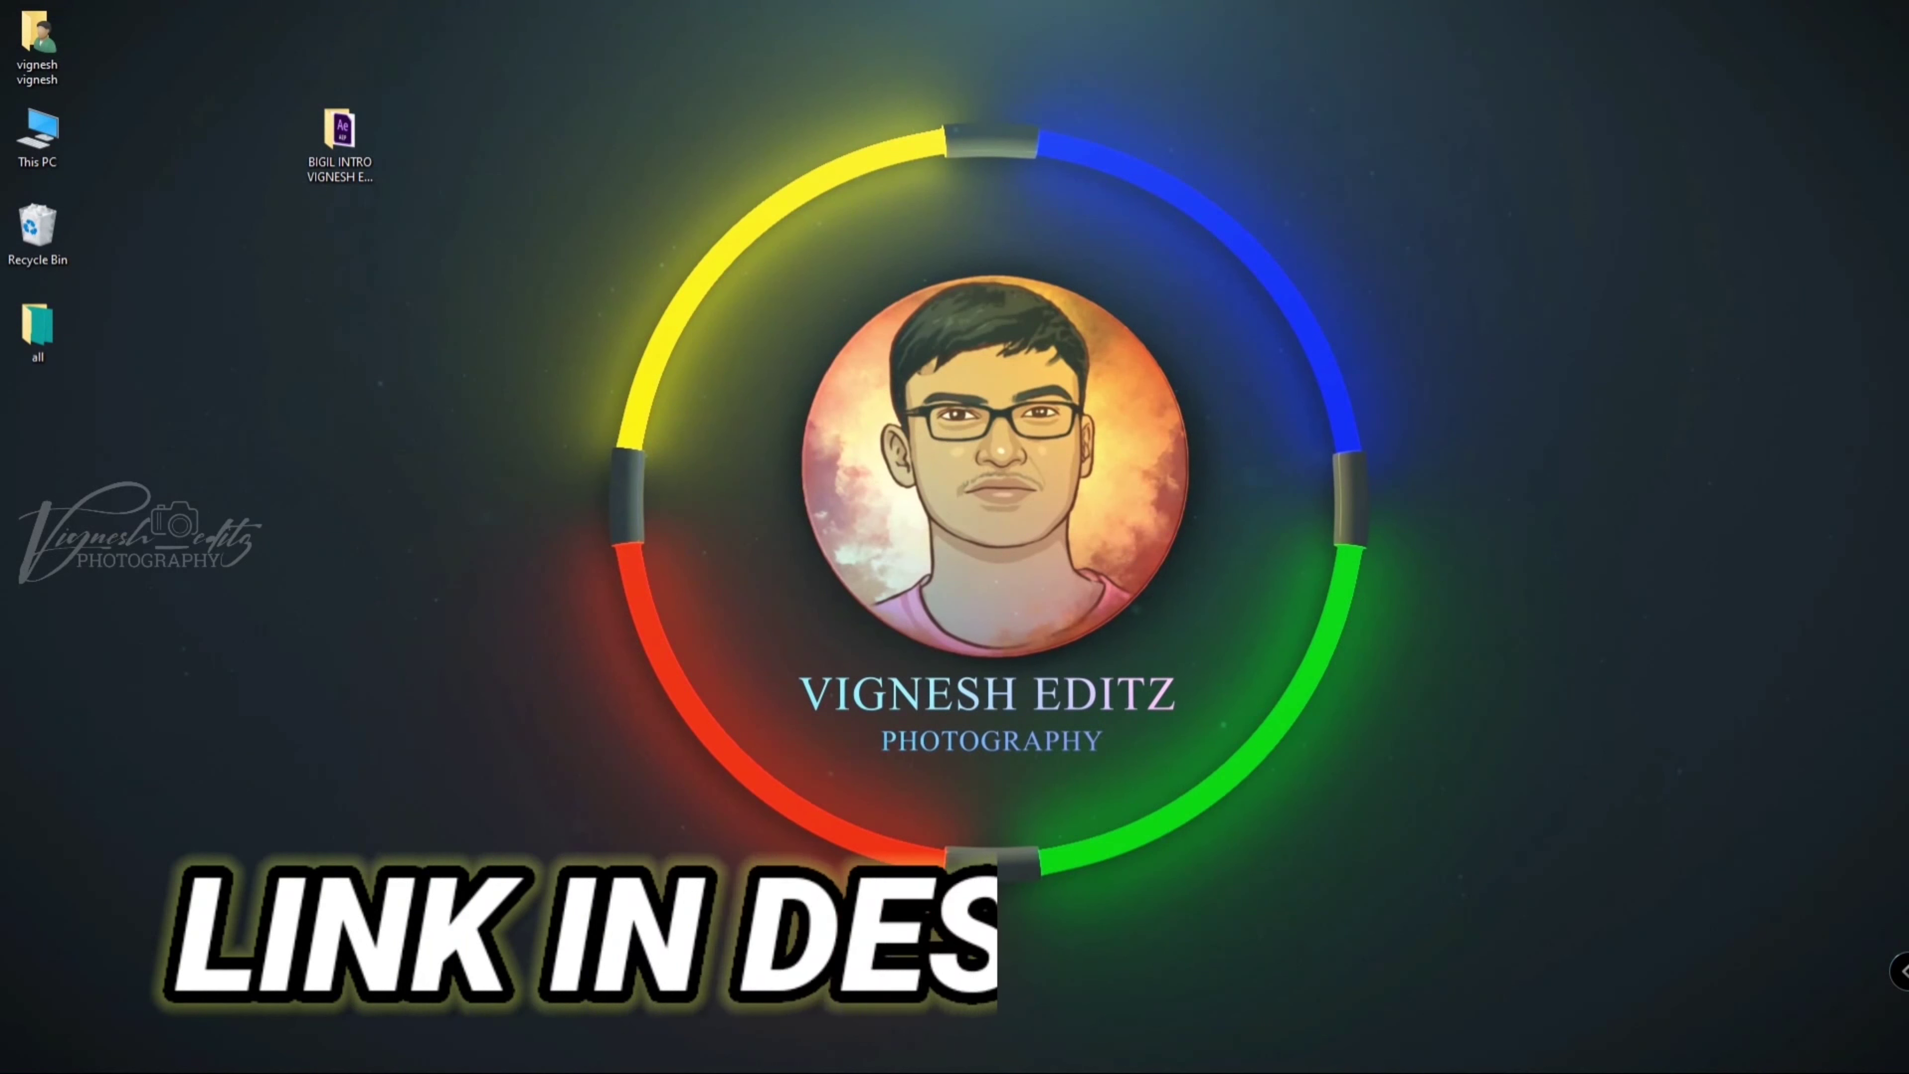
# Move the BIGIL INTRO VIGNESH EDITZ PHOTOGRAPHY folder right on the desktop and open it
pyautogui.moveTo(340, 129)
pyautogui.mouseDown()
pyautogui.moveTo(416, 226)
pyautogui.moveTo(491, 128)
pyautogui.mouseUp()
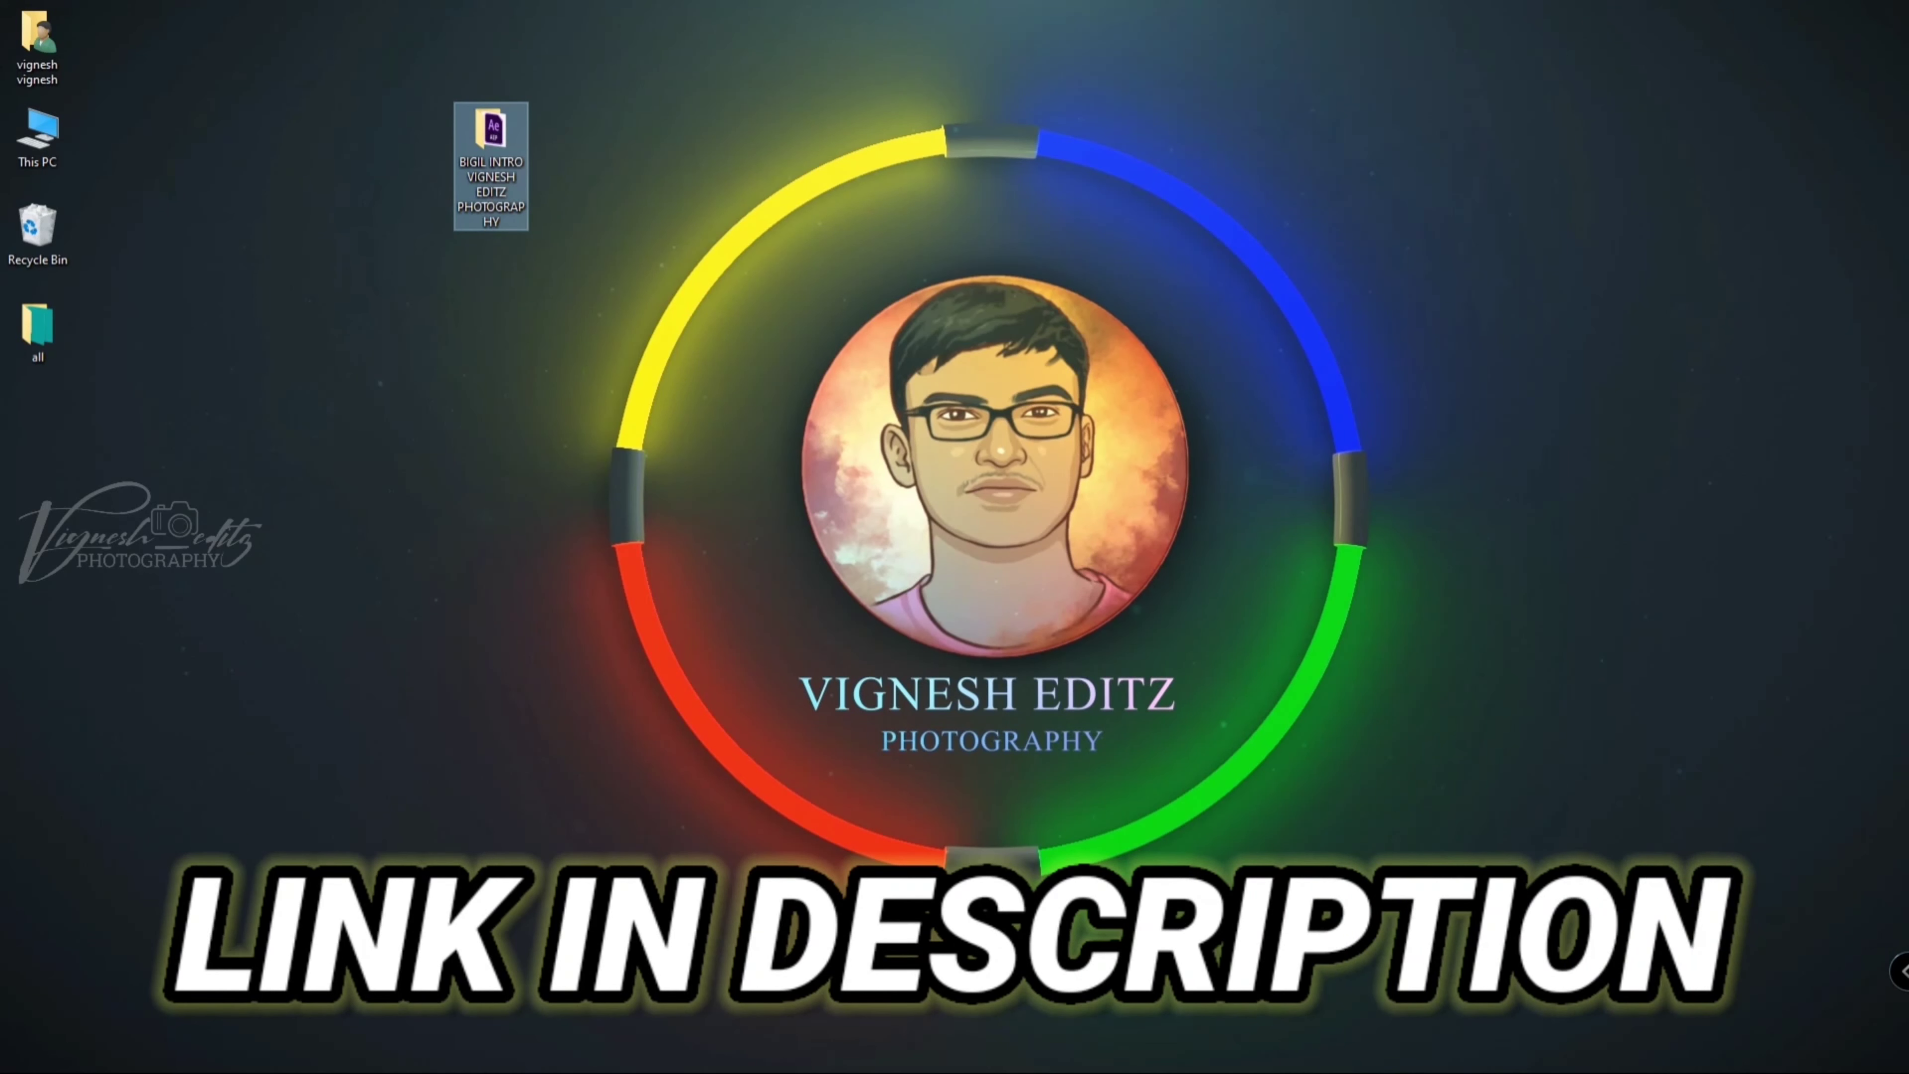
pyautogui.doubleClick(489, 150)
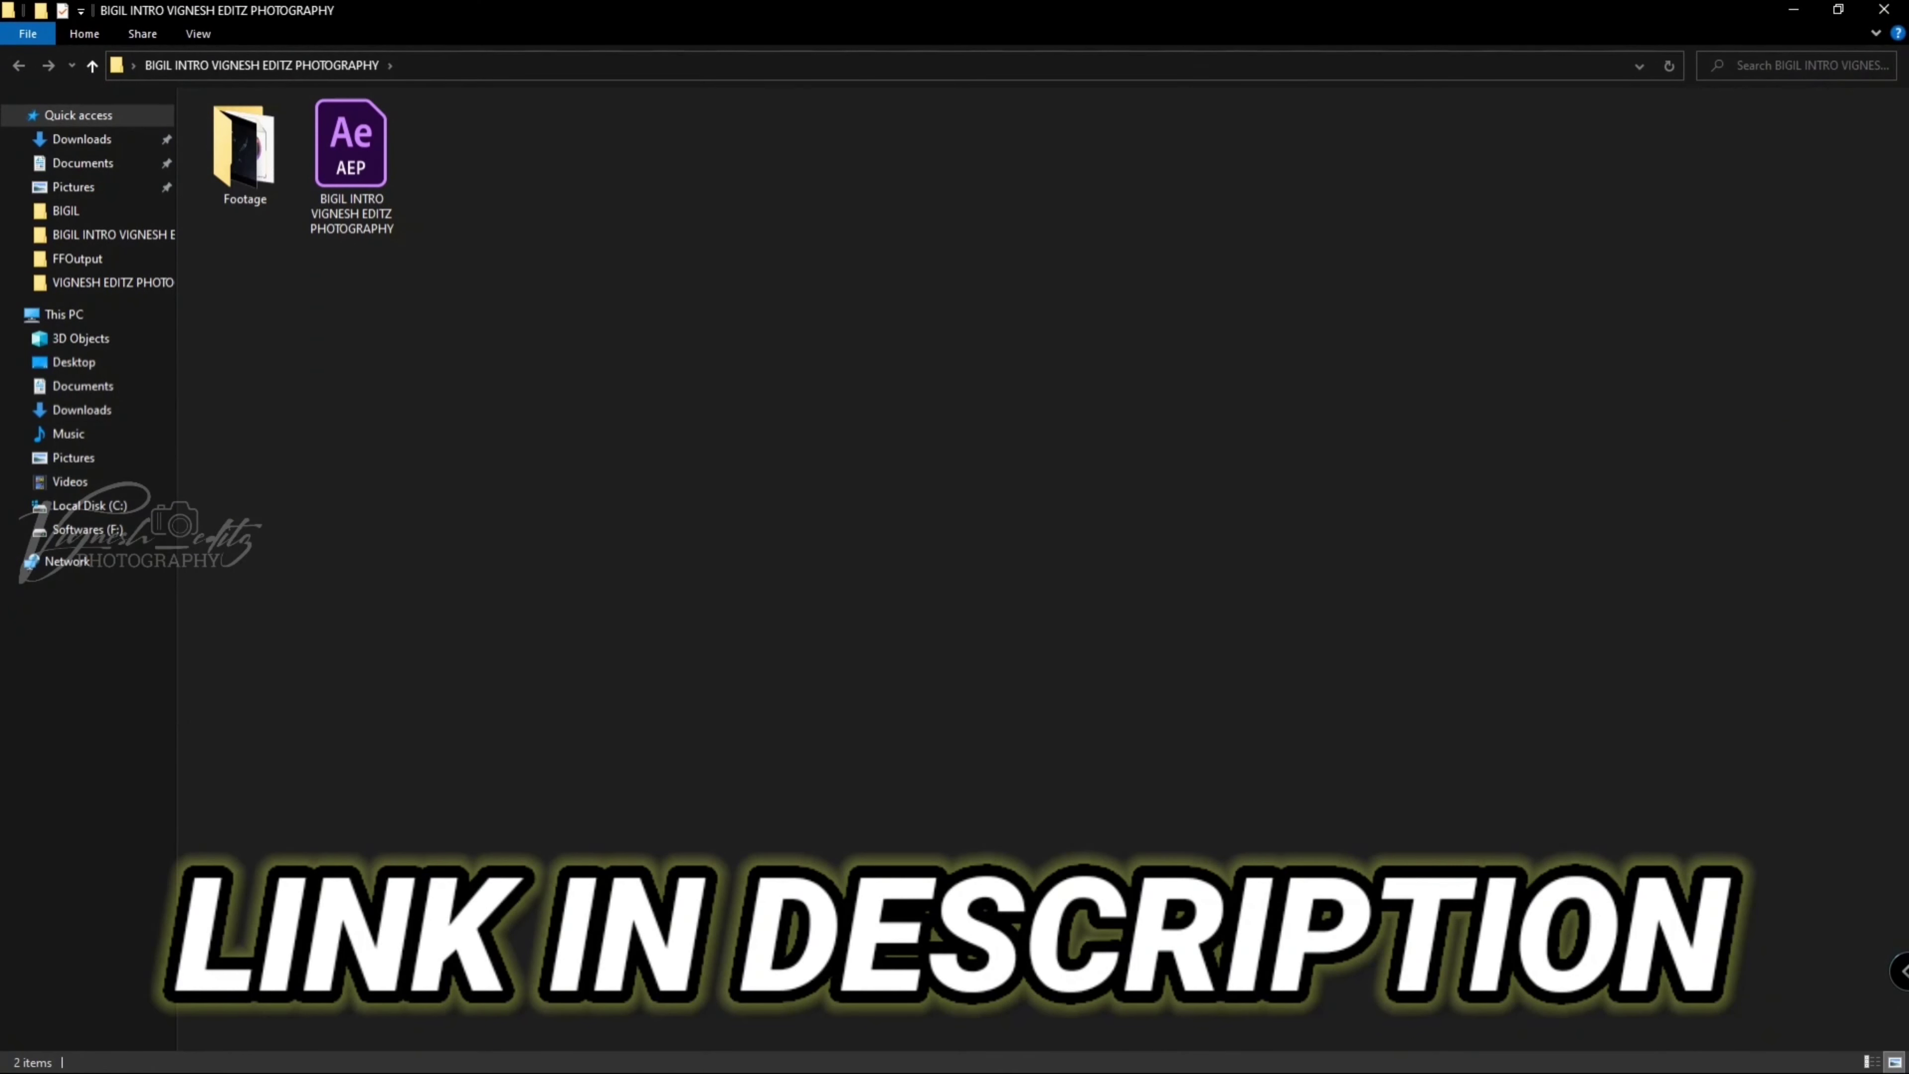
pyautogui.doubleClick(245, 150)
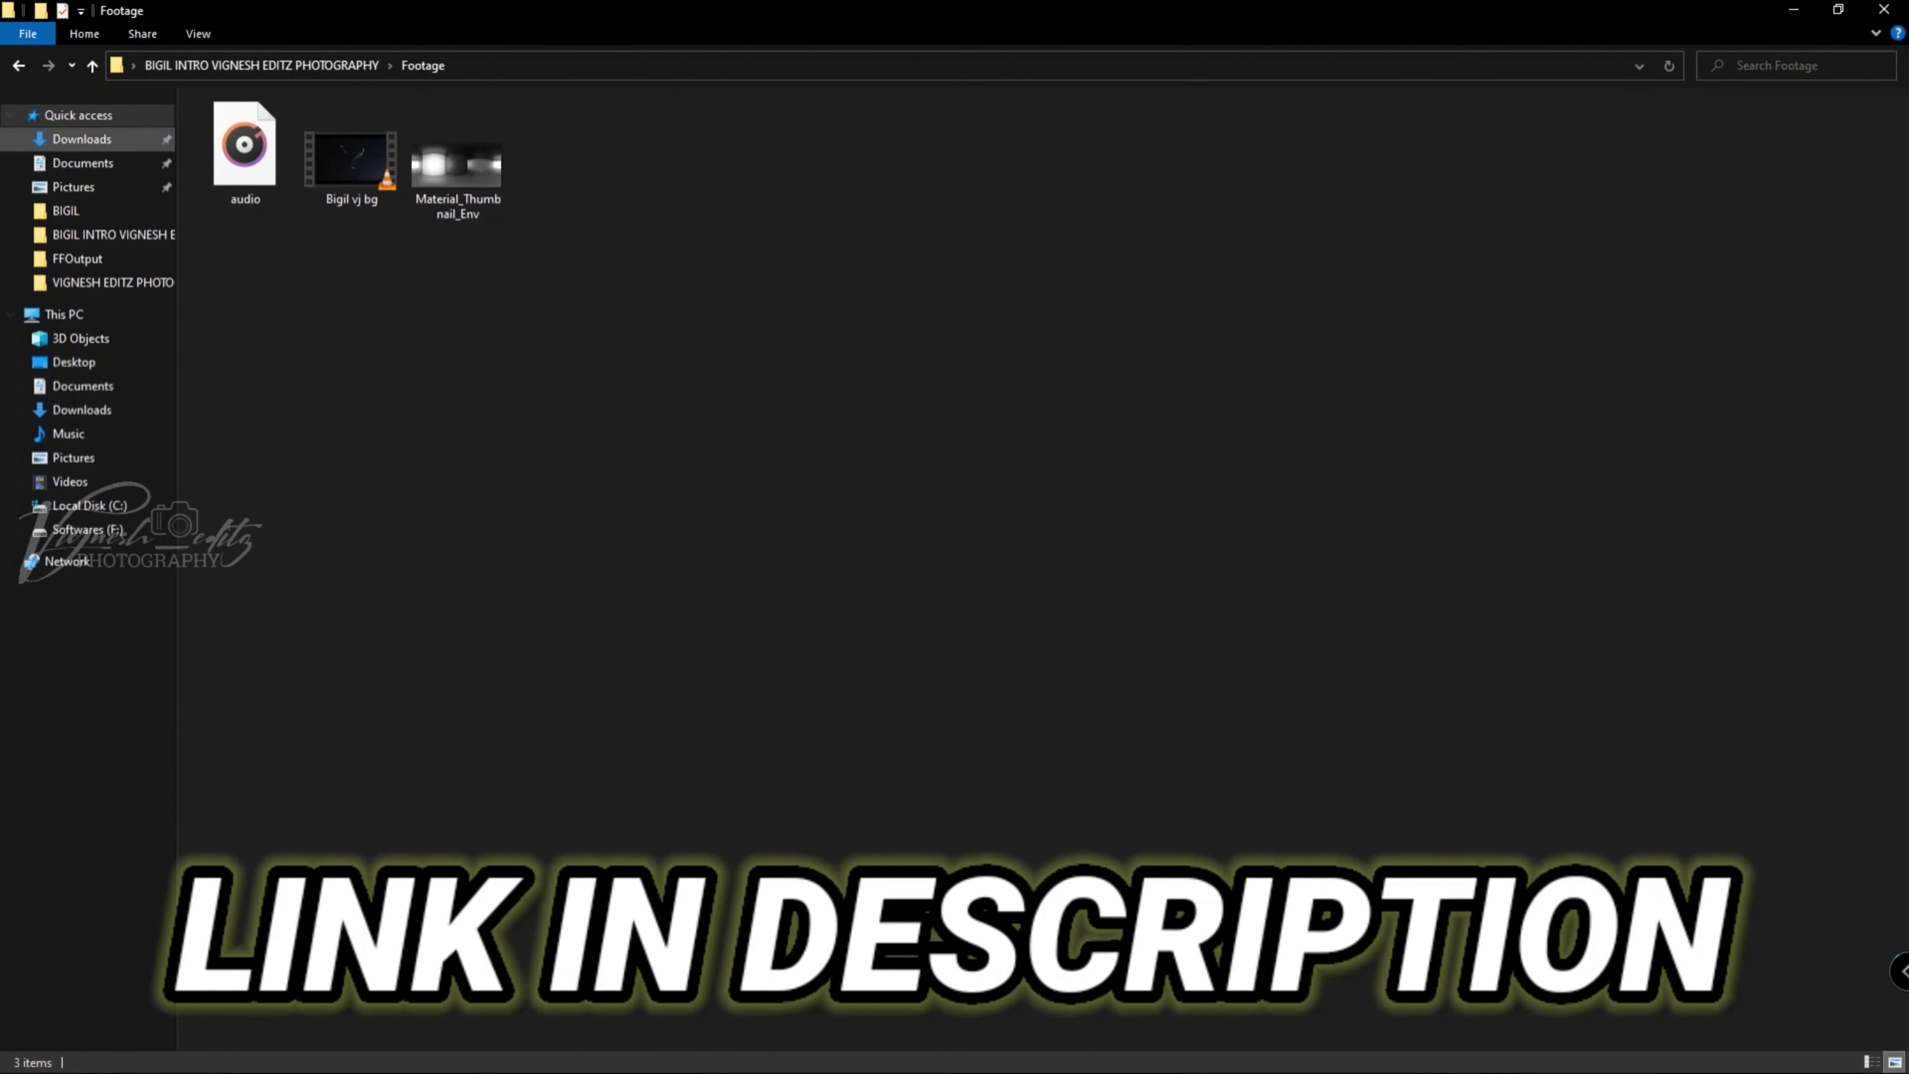
pyautogui.click(92, 65)
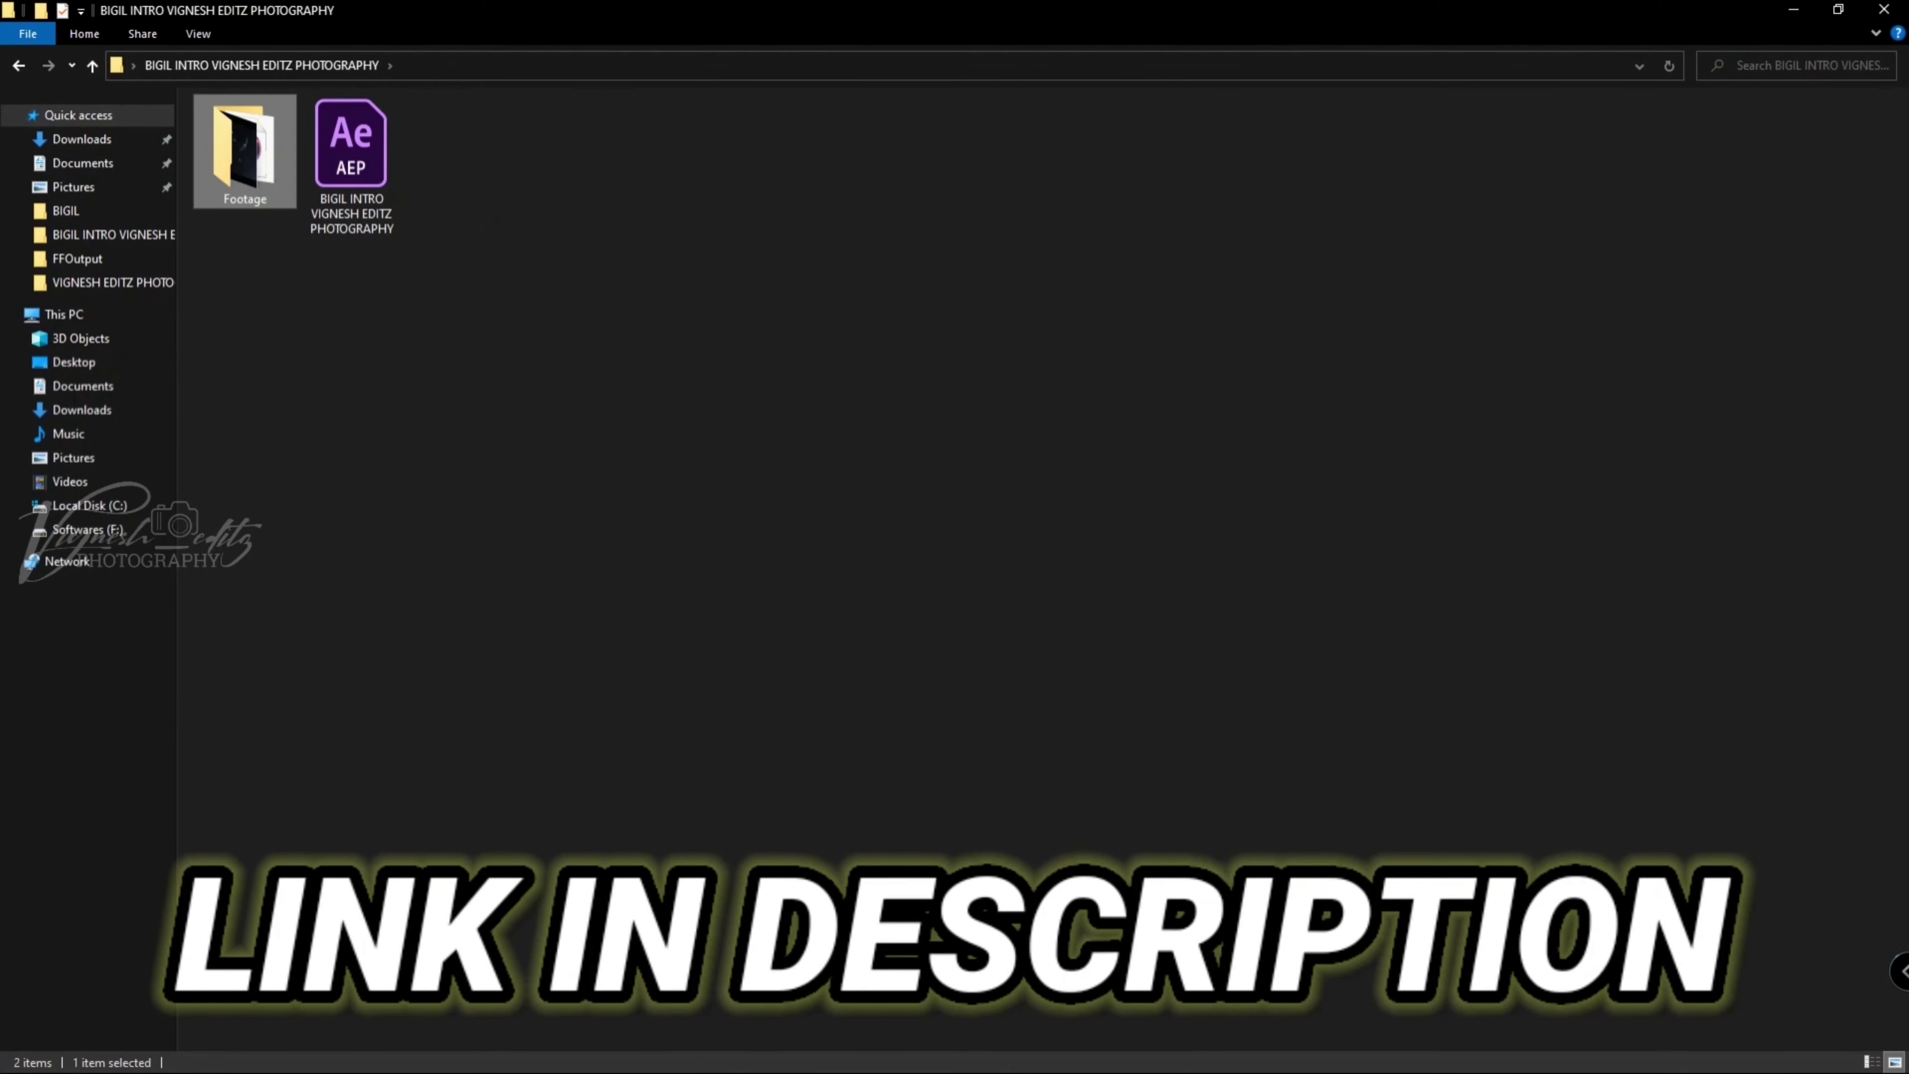